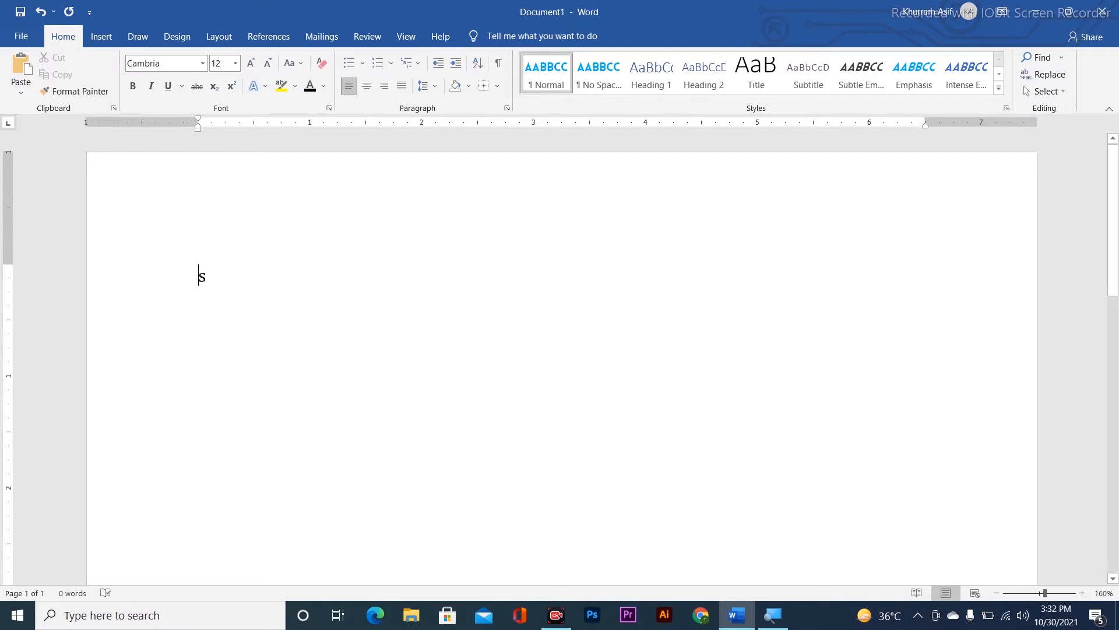
# - Delete the stray text at the start of the document and enter "Ms Word" in its place
pyautogui.click(159, 279)
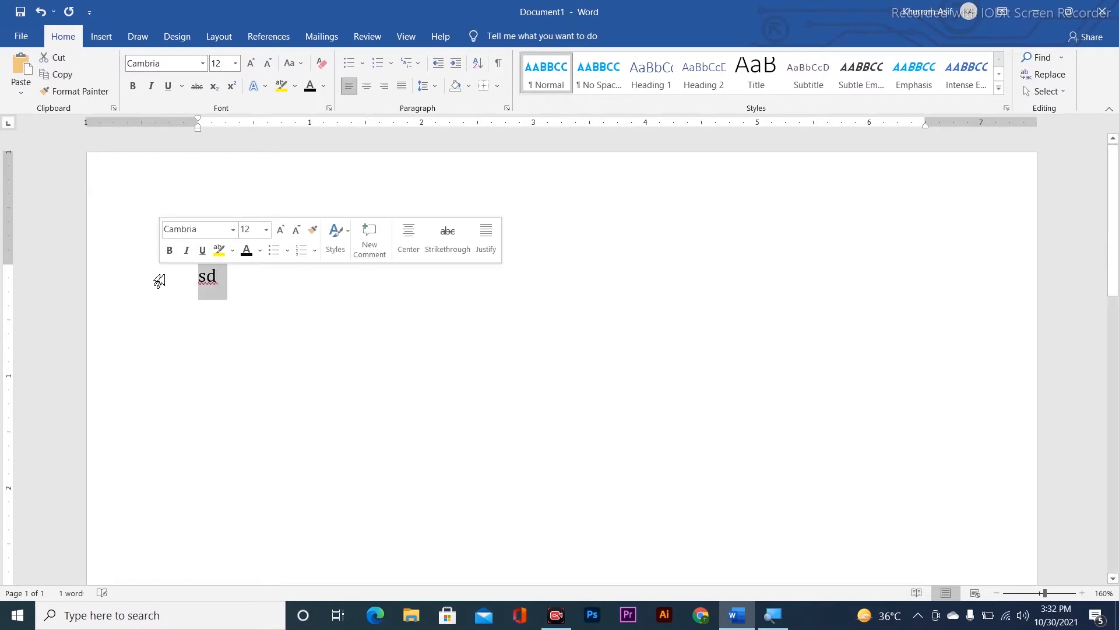
pyautogui.press('BackSpace')
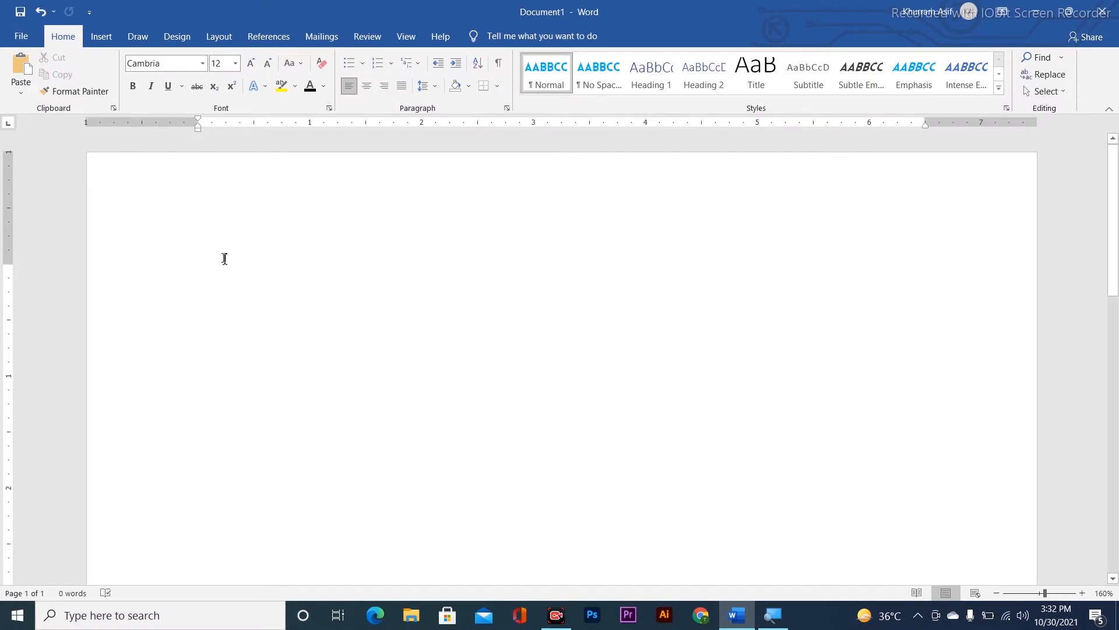
pyautogui.write('Ms Word ')
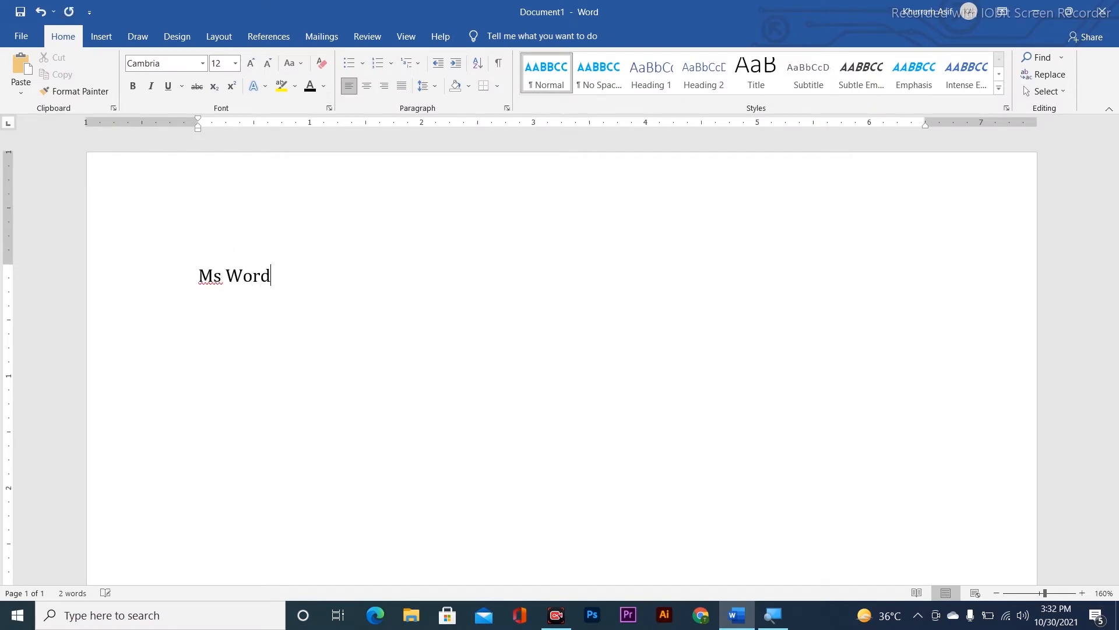
pyautogui.write('Ms')
pyautogui.press('BackSpace')
pyautogui.press('BackSpace')
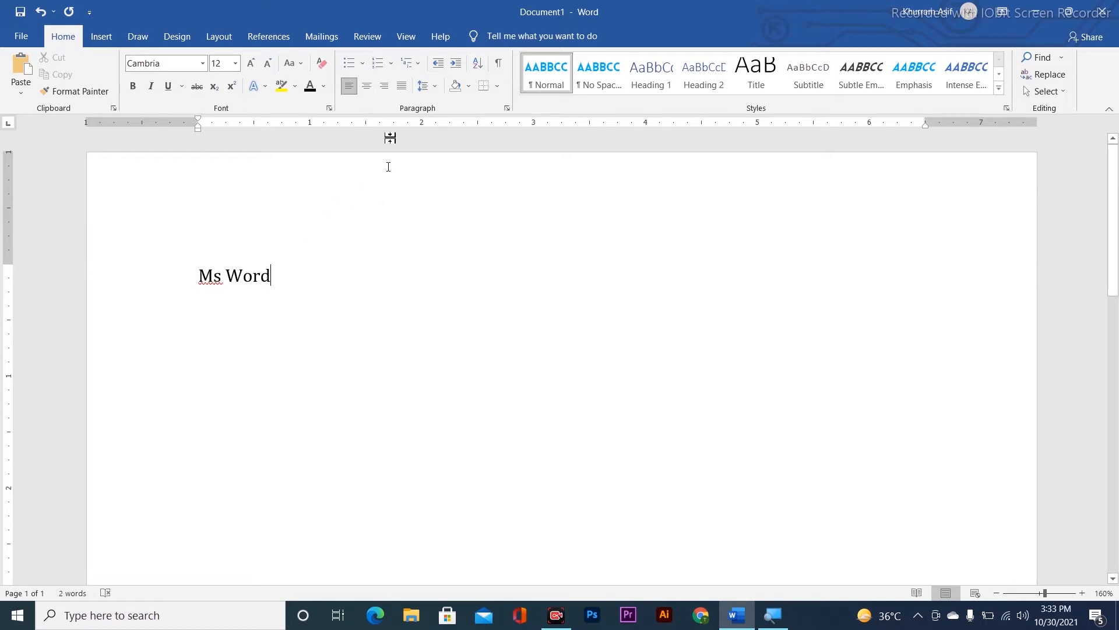
# - Apply the check mark bullet to the "Ms Word" line
pyautogui.click(366, 66)
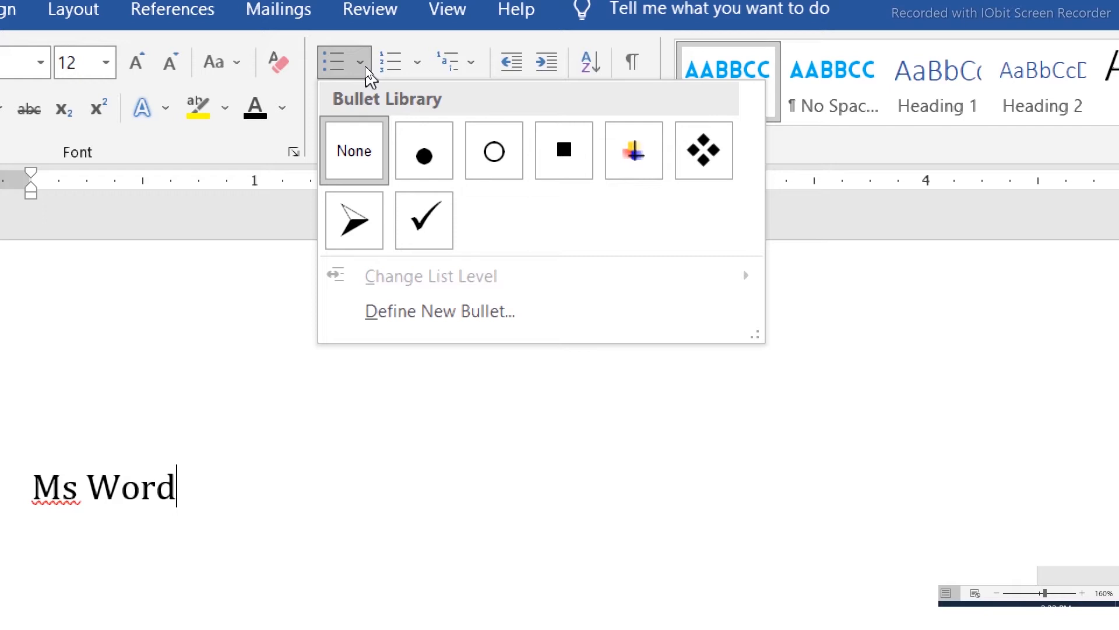
pyautogui.click(445, 211)
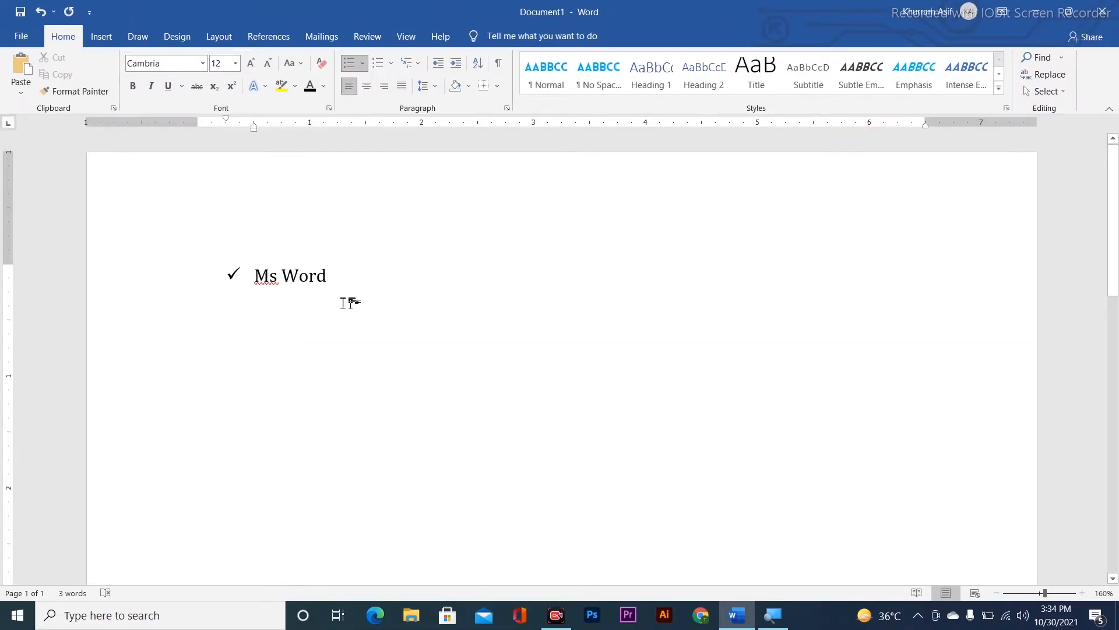
pyautogui.scroll(1, 338, 274)
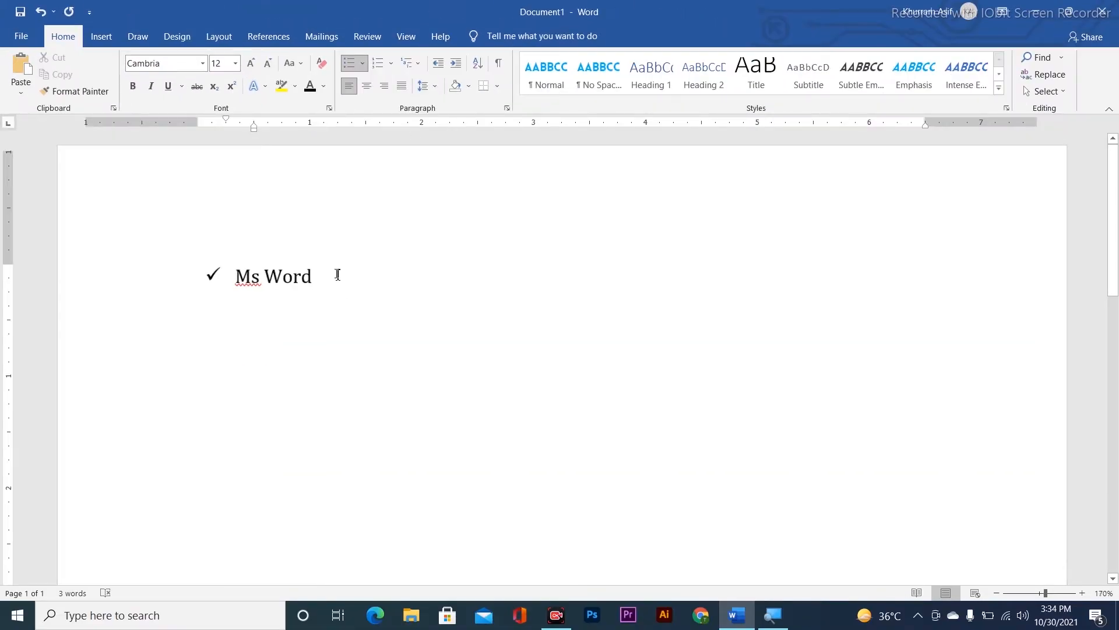
# - Add the list items "Ms Excel" and "Ms Power Point" below "Ms Word"
pyautogui.press('Return')
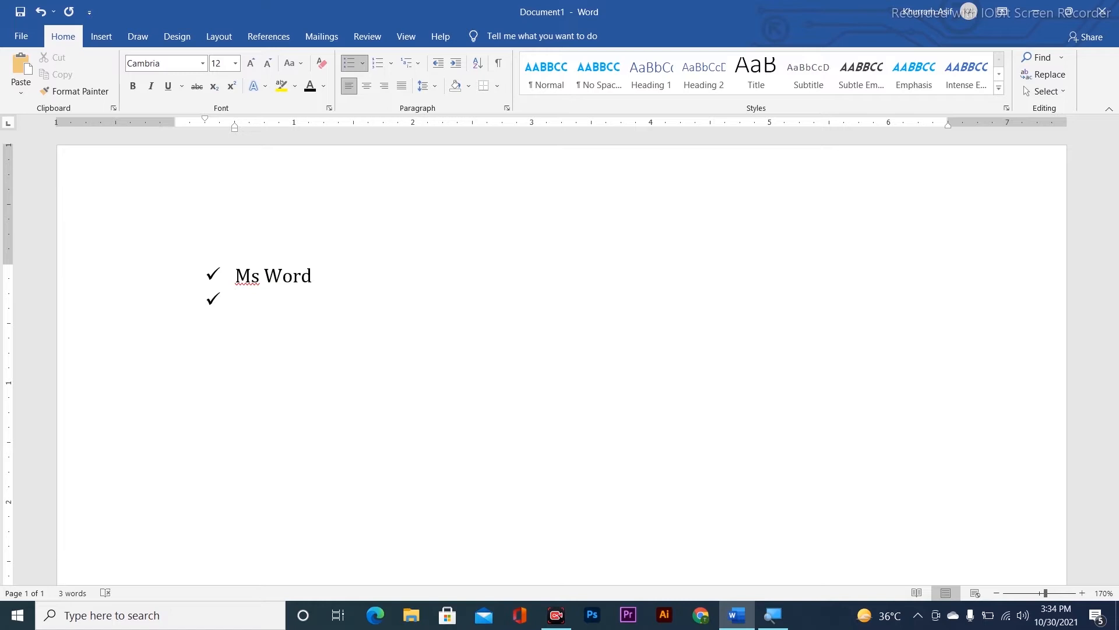
pyautogui.write('Ms Excel')
pyautogui.press('Return')
pyautogui.write('Ms PowerPoint')
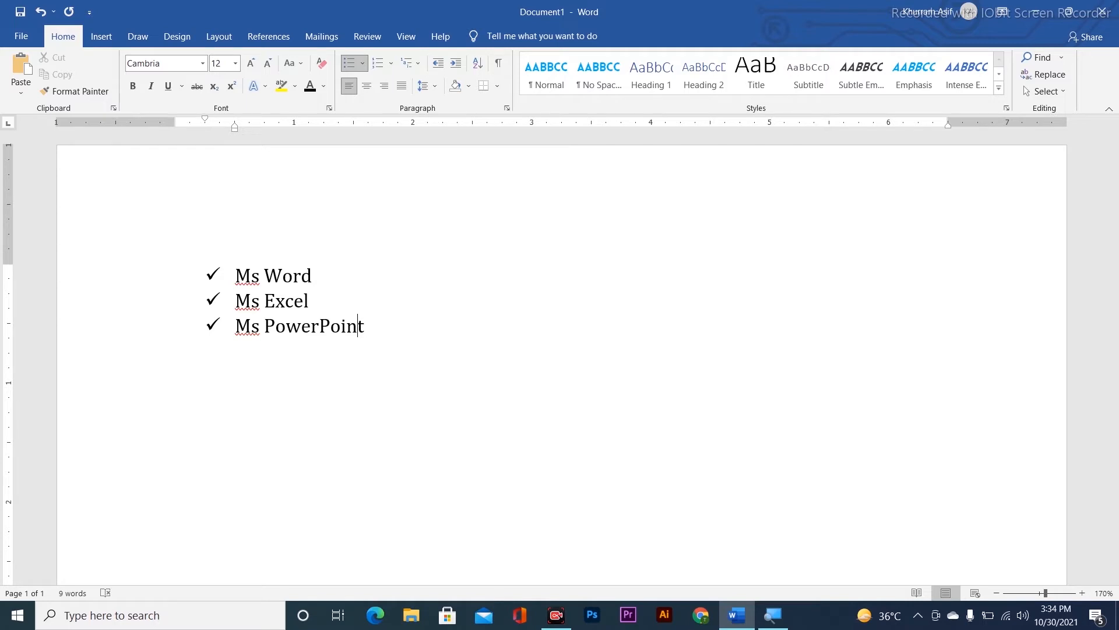
pyautogui.press('Left')
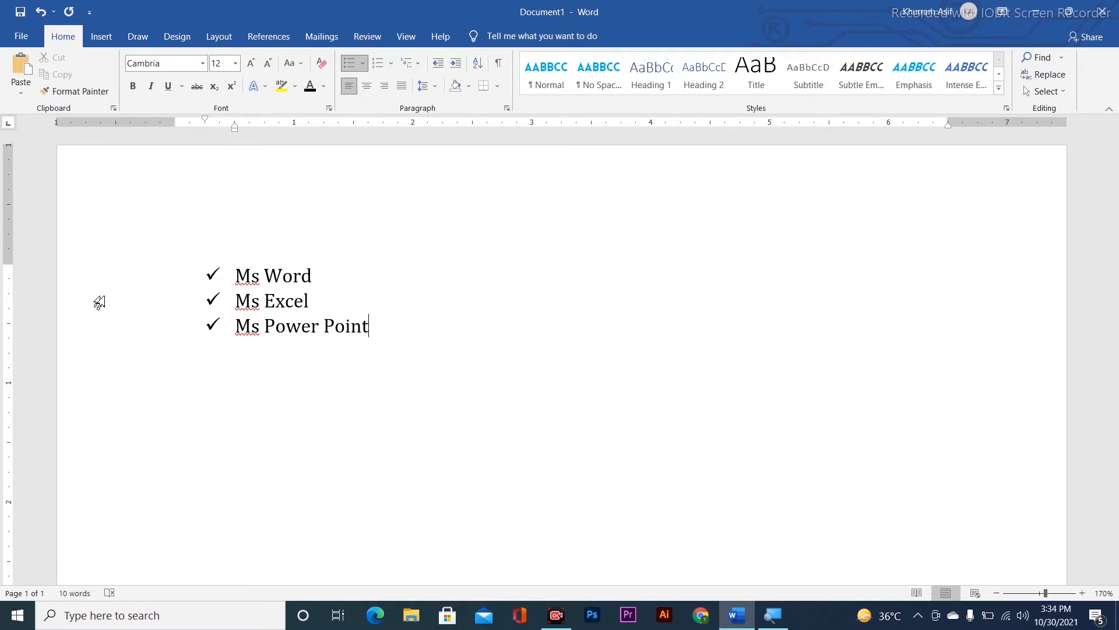
# - Select all three list items and open the symbol choices for defining a new bullet
pyautogui.scroll(-1, 158, 257)
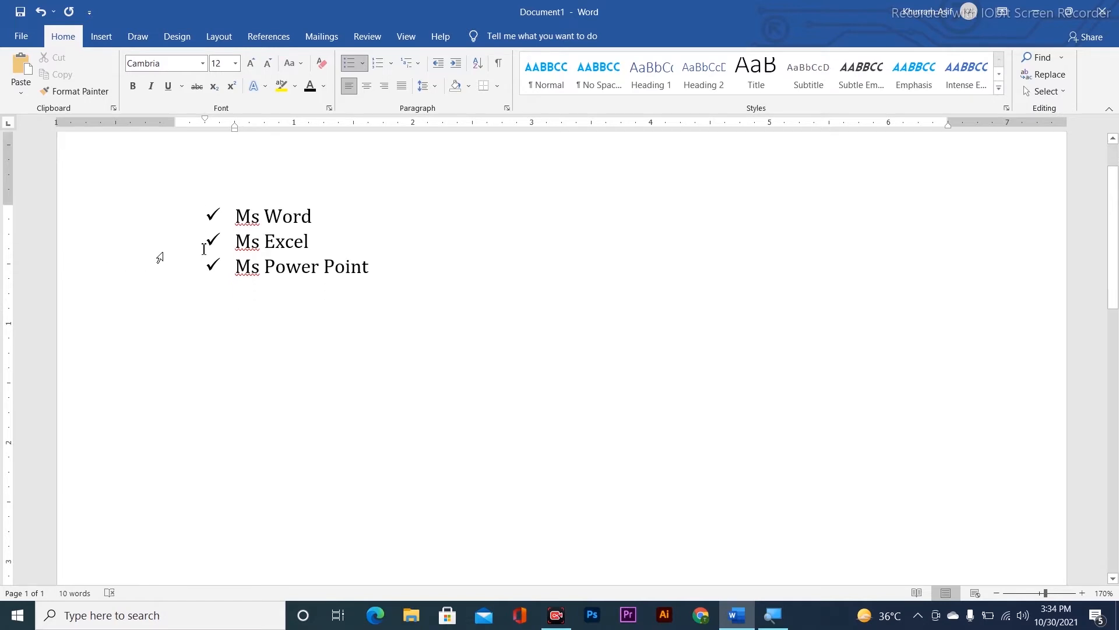
pyautogui.scroll(-1, 374, 253)
pyautogui.scroll(1, 375, 252)
pyautogui.moveTo(374, 277); pyautogui.dragTo(242, 195)
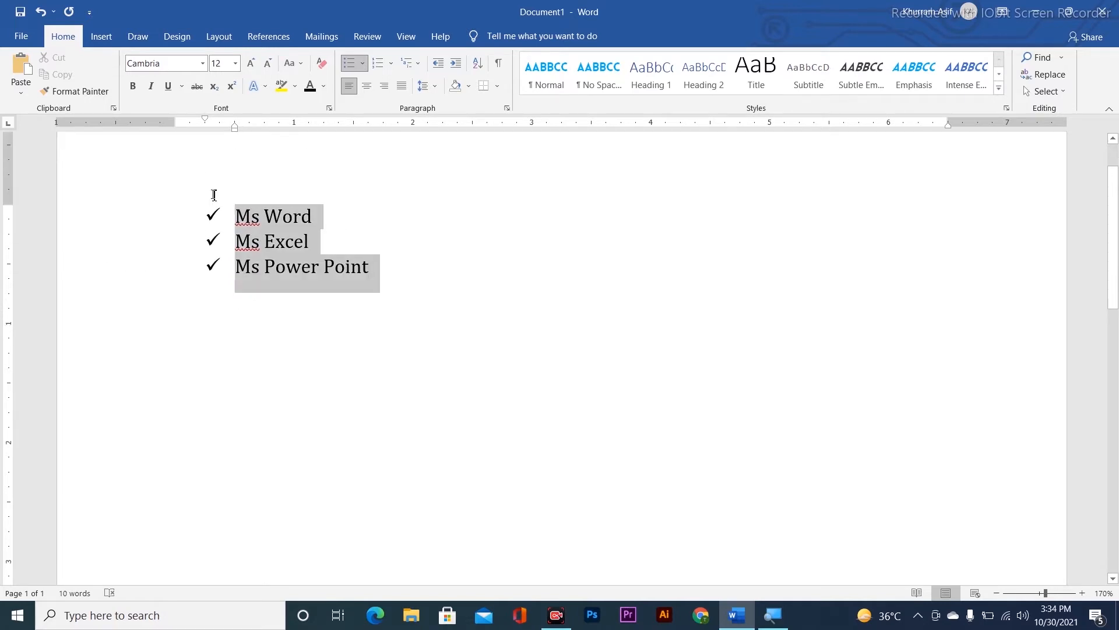
pyautogui.click(363, 63)
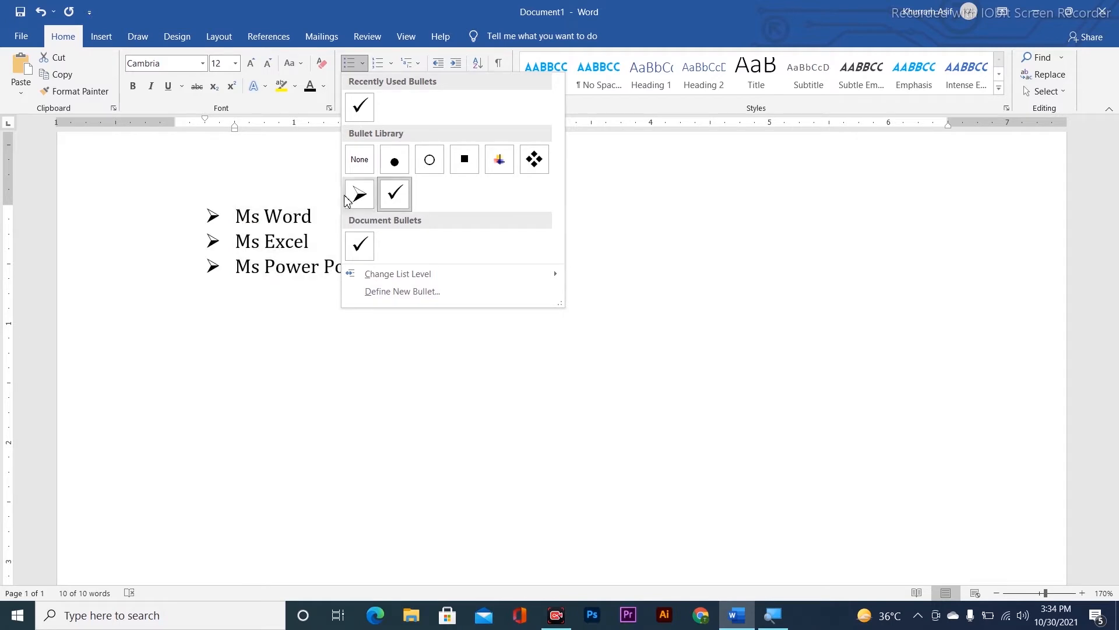
pyautogui.click(412, 293)
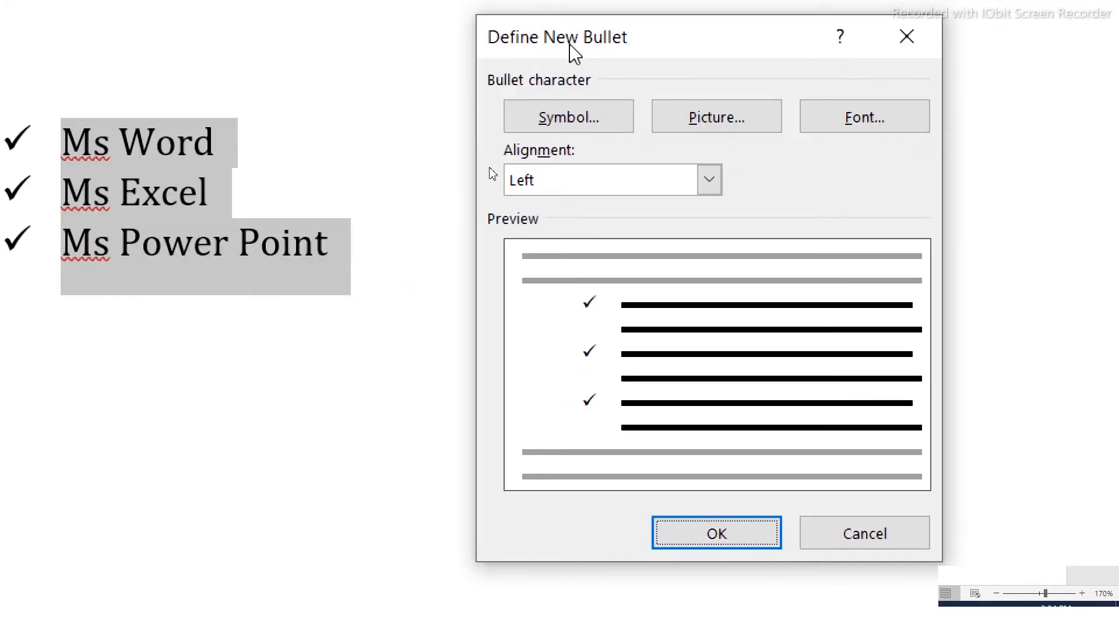
pyautogui.moveTo(488, 167); pyautogui.dragTo(394, 167)
pyautogui.moveTo(380, 32); pyautogui.dragTo(380, 33)
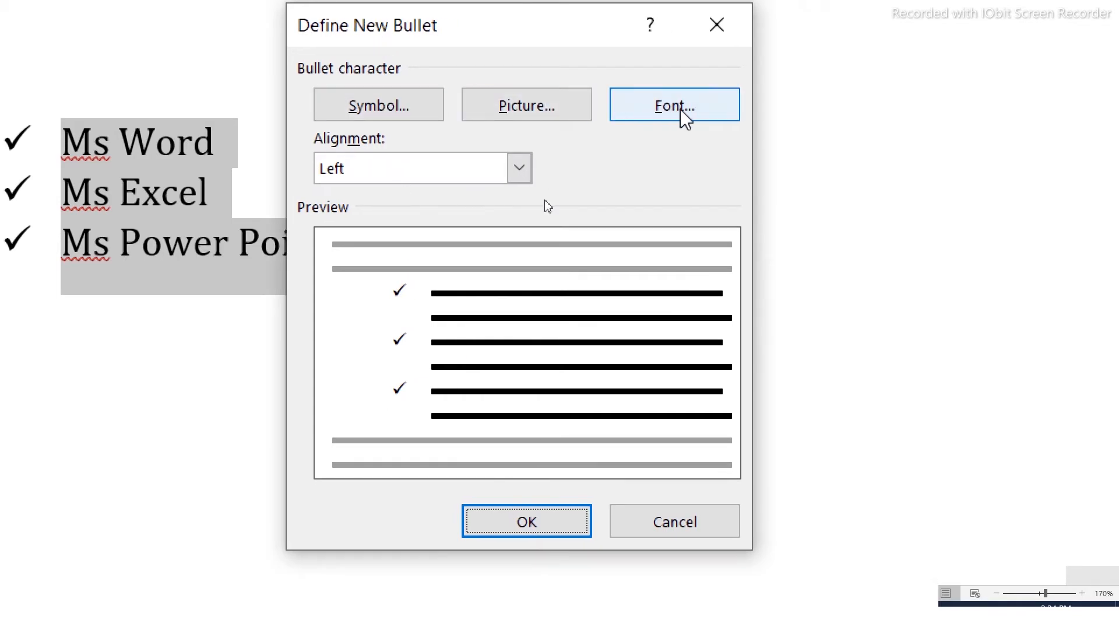
pyautogui.click(403, 113)
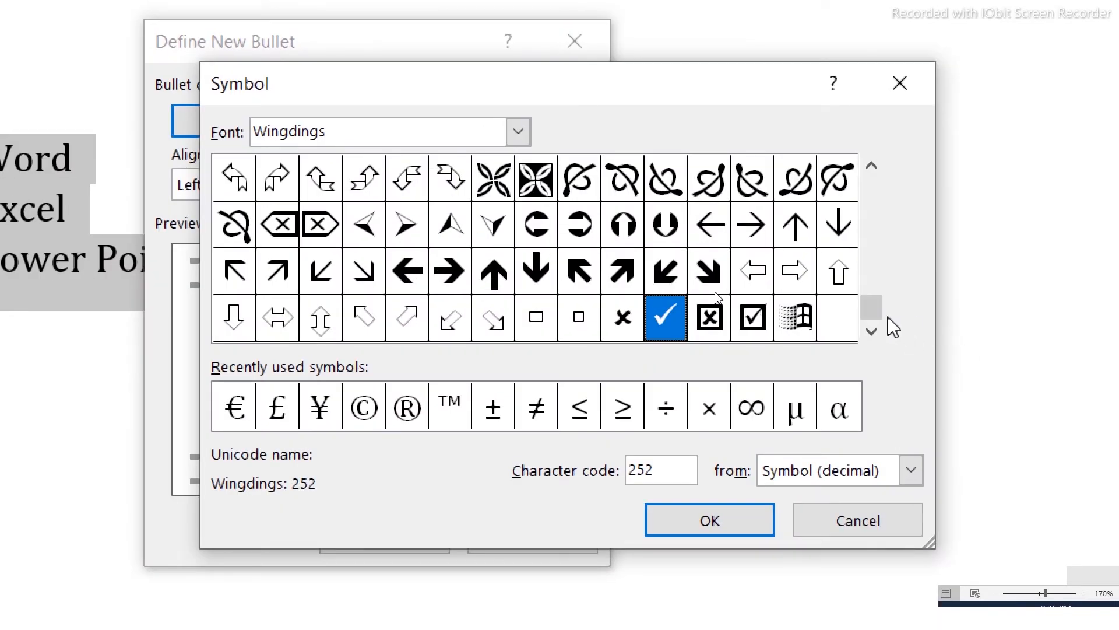
# - Choose the pennant flag symbol, Wingdings character 80, as the new bullet character
pyautogui.moveTo(871, 307); pyautogui.dragTo(875, 169)
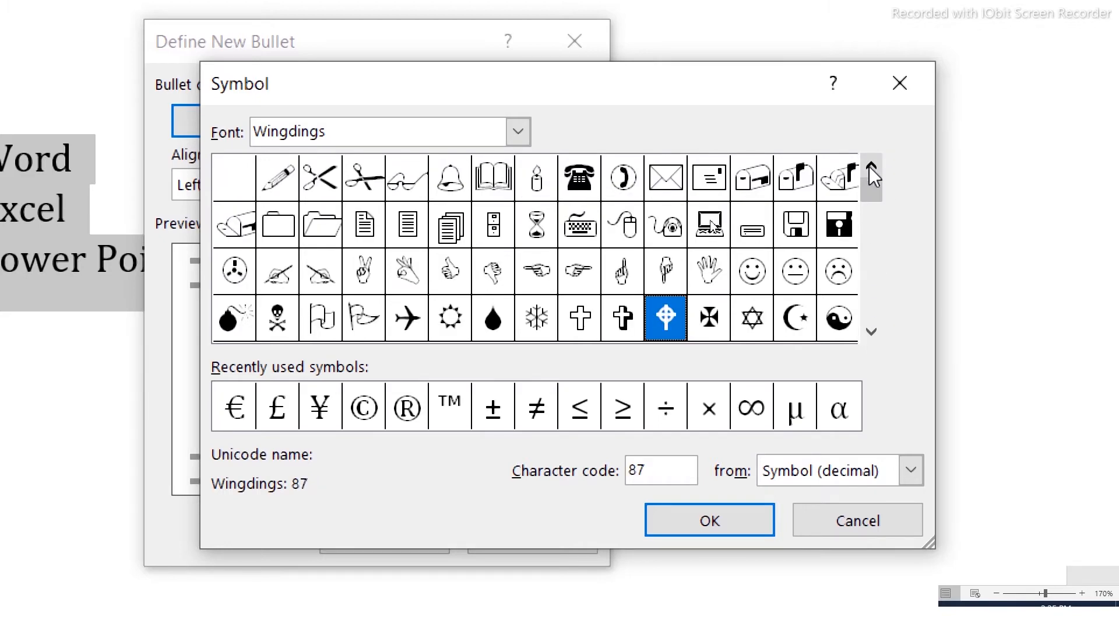
pyautogui.moveTo(925, 551); pyautogui.dragTo(924, 611)
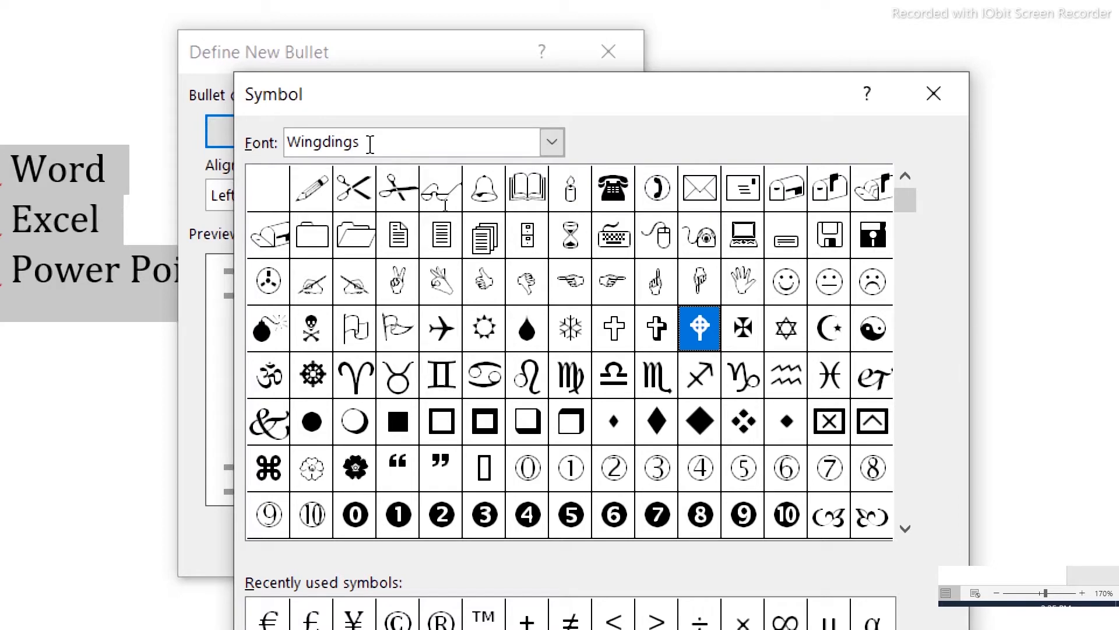
pyautogui.click(906, 528)
pyautogui.click(906, 528)
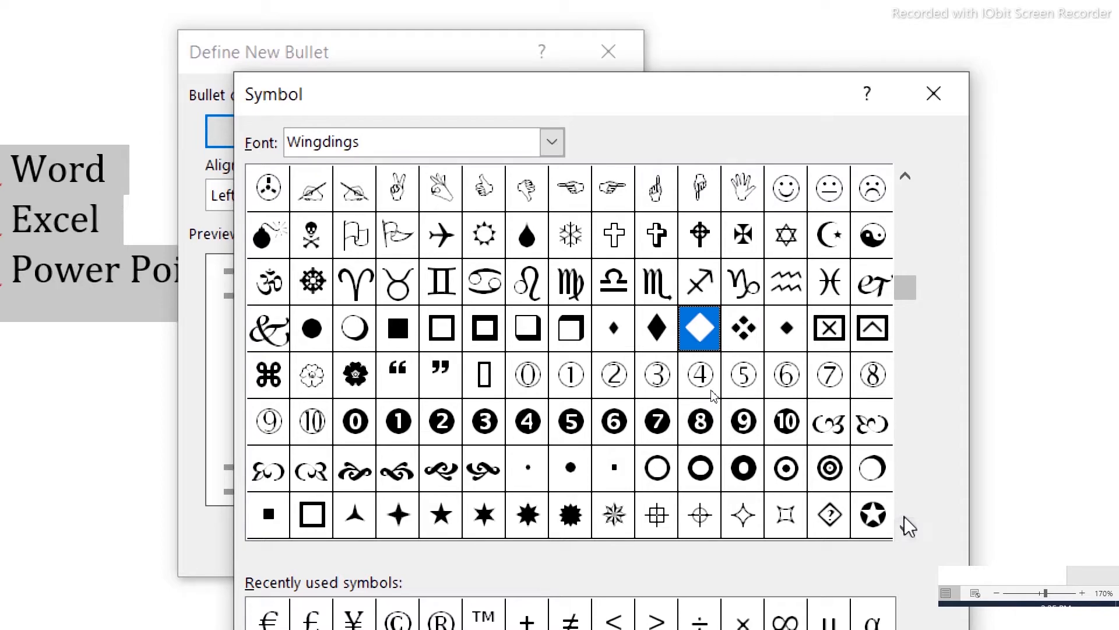
pyautogui.click(906, 523)
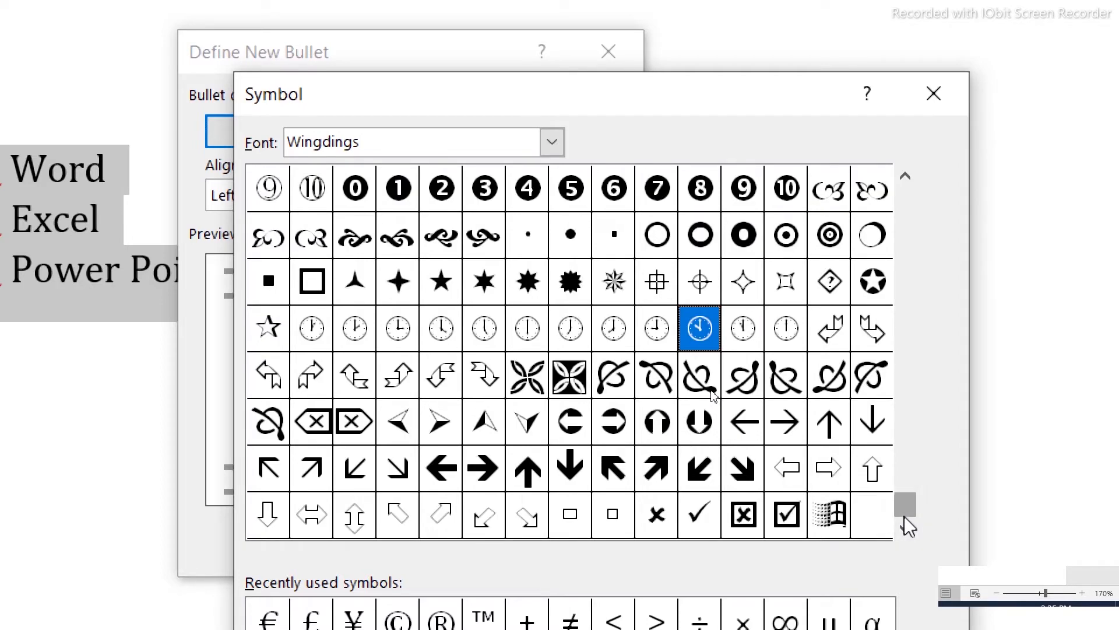
pyautogui.click(907, 175)
pyautogui.click(907, 175)
pyautogui.click(908, 175)
pyautogui.click(907, 175)
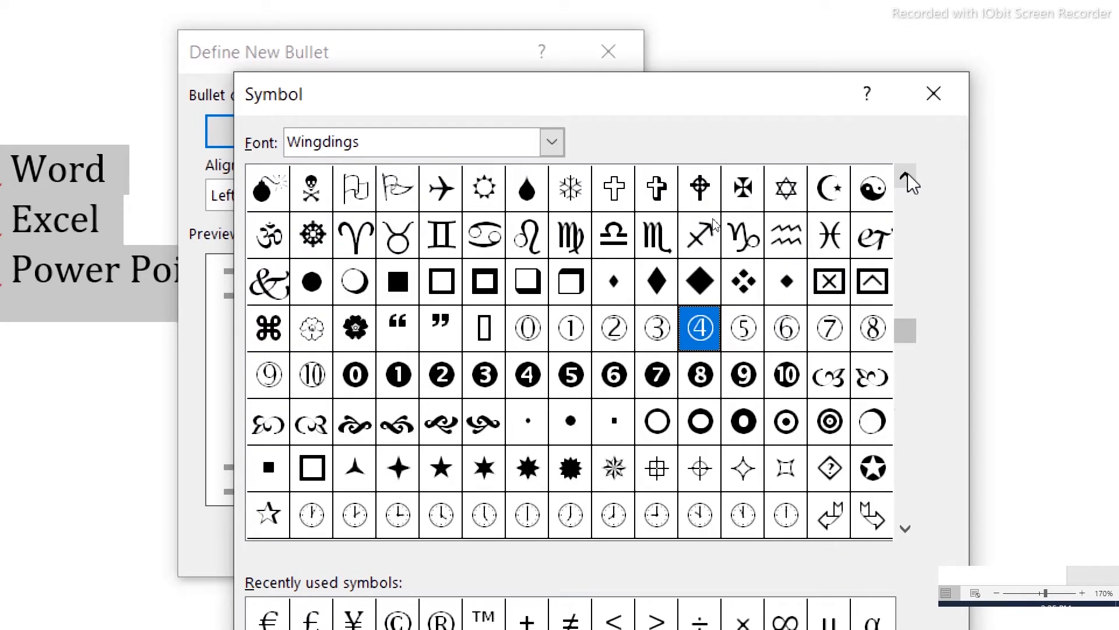
pyautogui.click(907, 175)
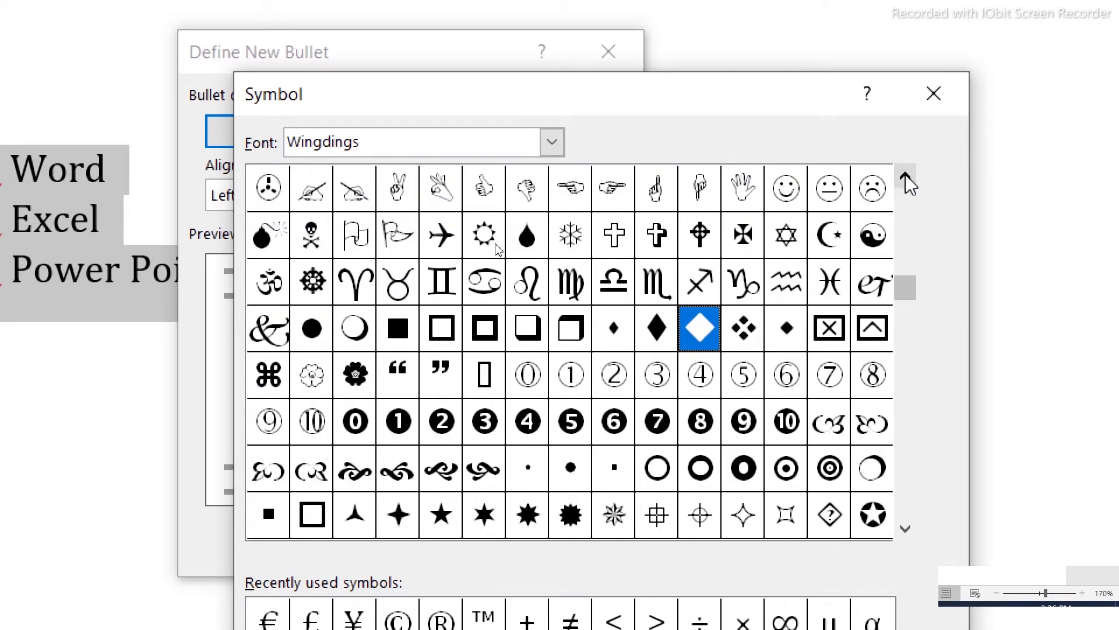
pyautogui.click(397, 234)
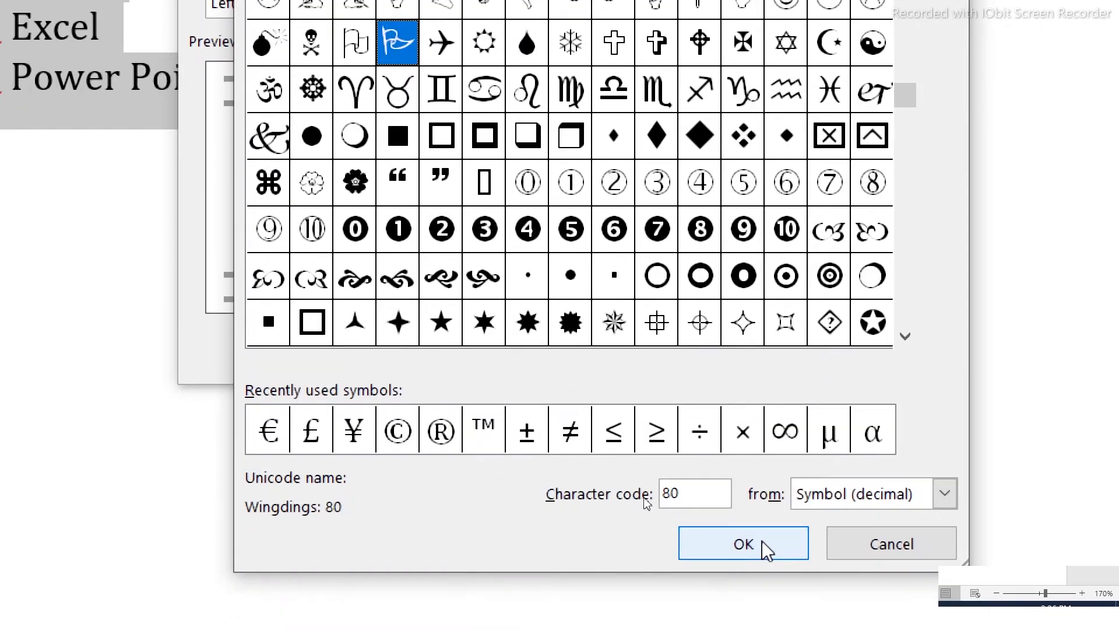
pyautogui.click(775, 546)
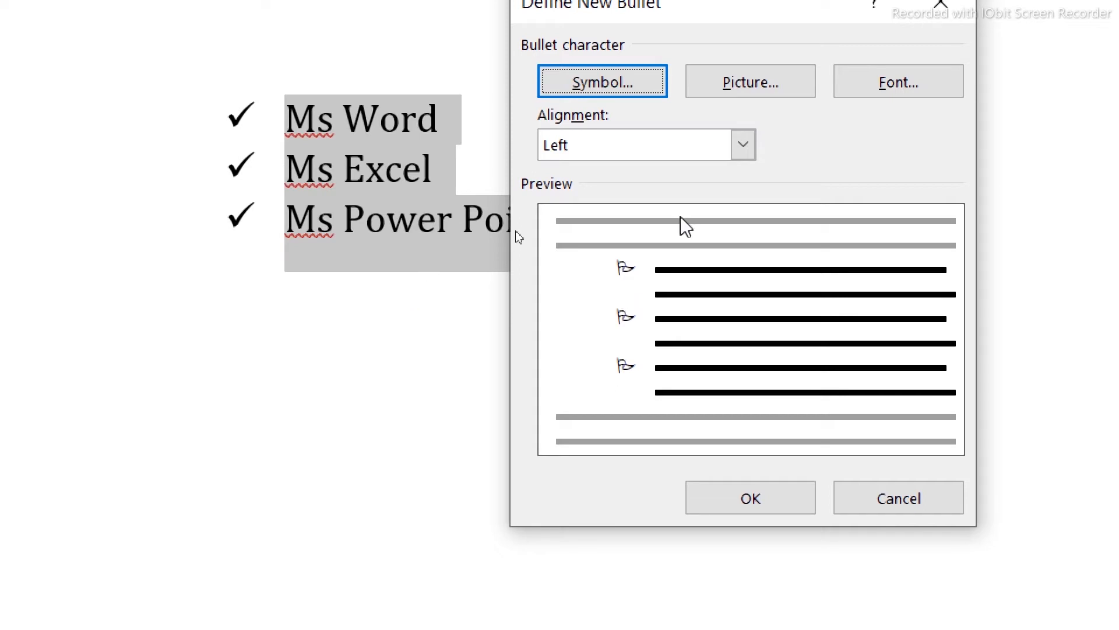
# - Set the bullet's font color to red and its size to 20, and apply the new bullet to the list
pyautogui.click(935, 155)
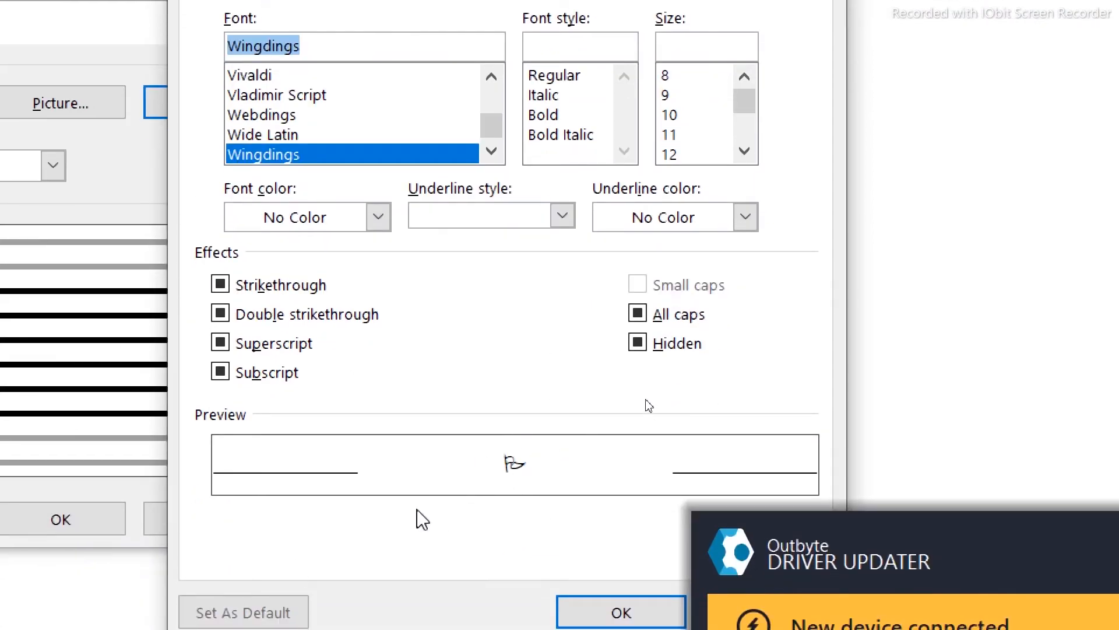
pyautogui.click(378, 216)
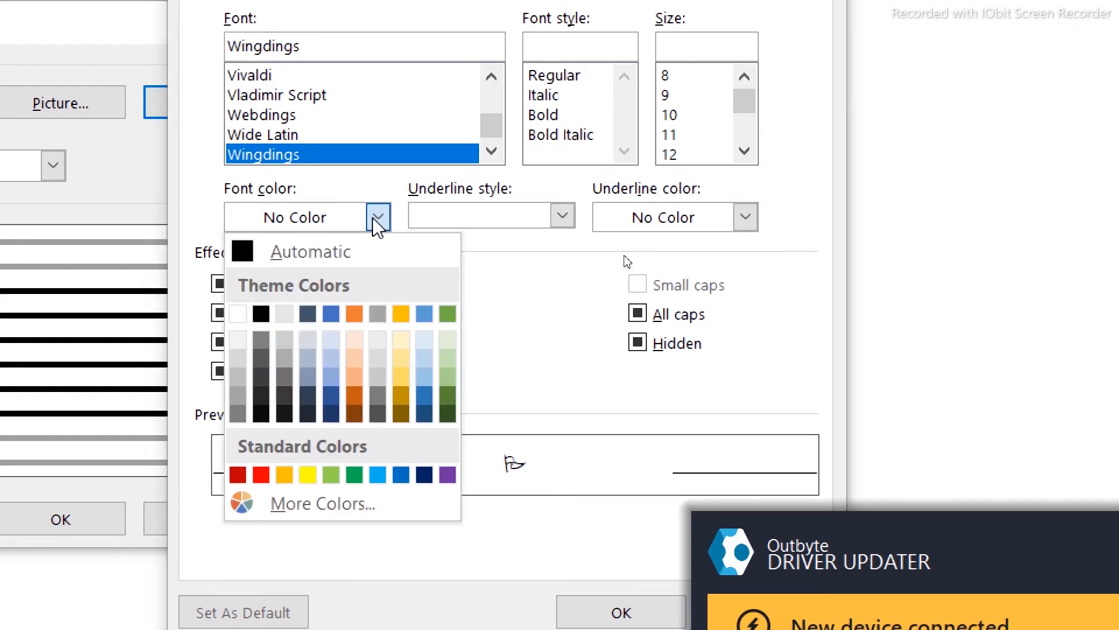
pyautogui.click(261, 474)
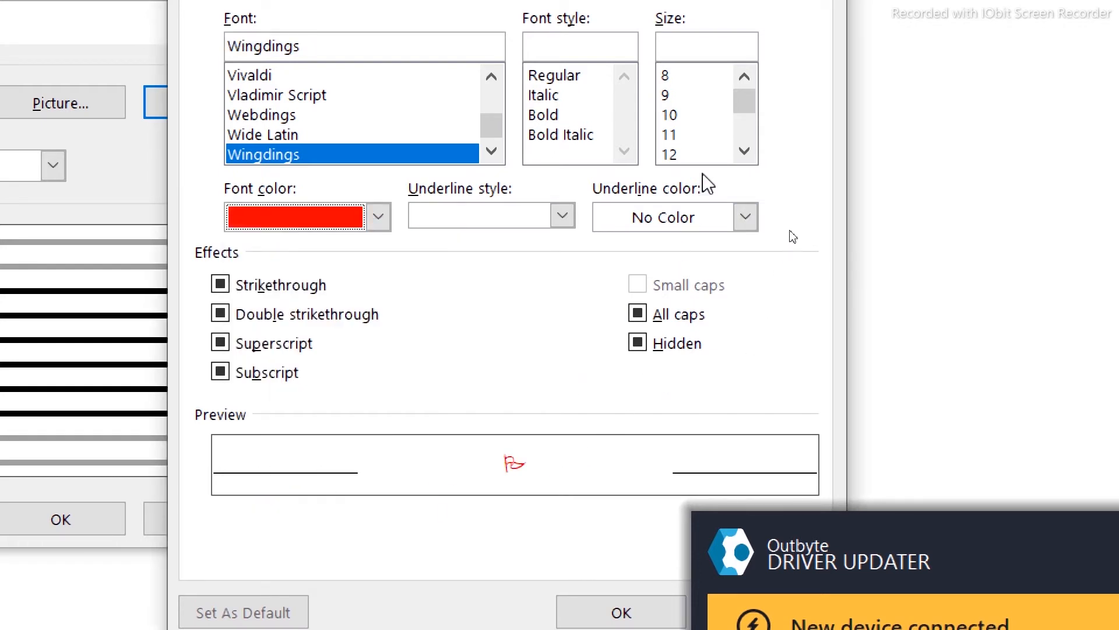
pyautogui.click(744, 151)
pyautogui.click(744, 151)
pyautogui.click(744, 151)
pyautogui.click(744, 151)
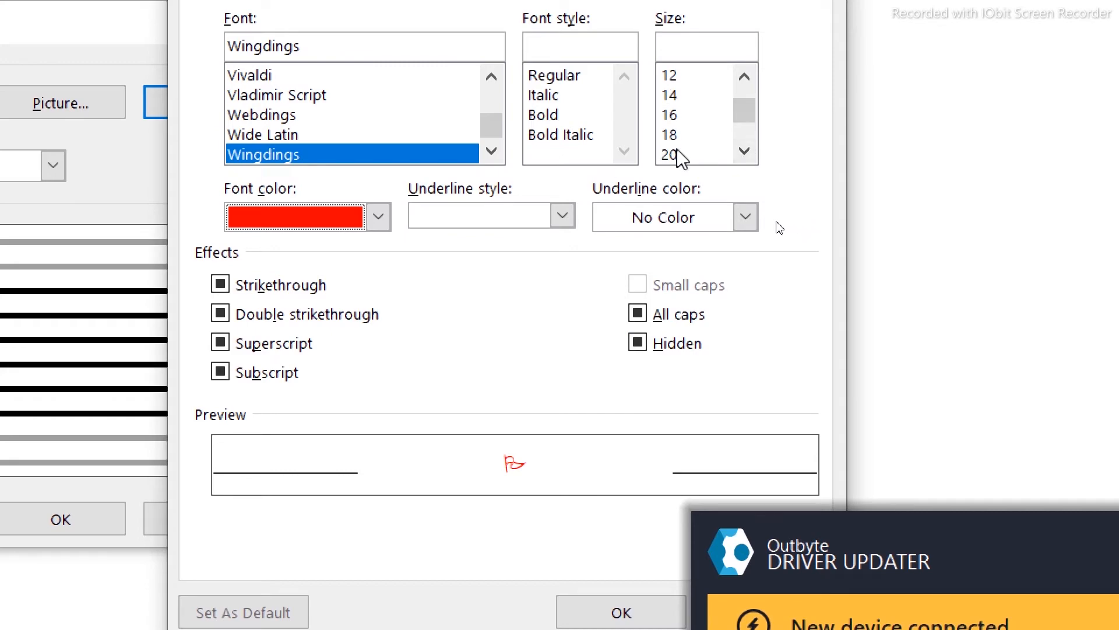
pyautogui.click(675, 153)
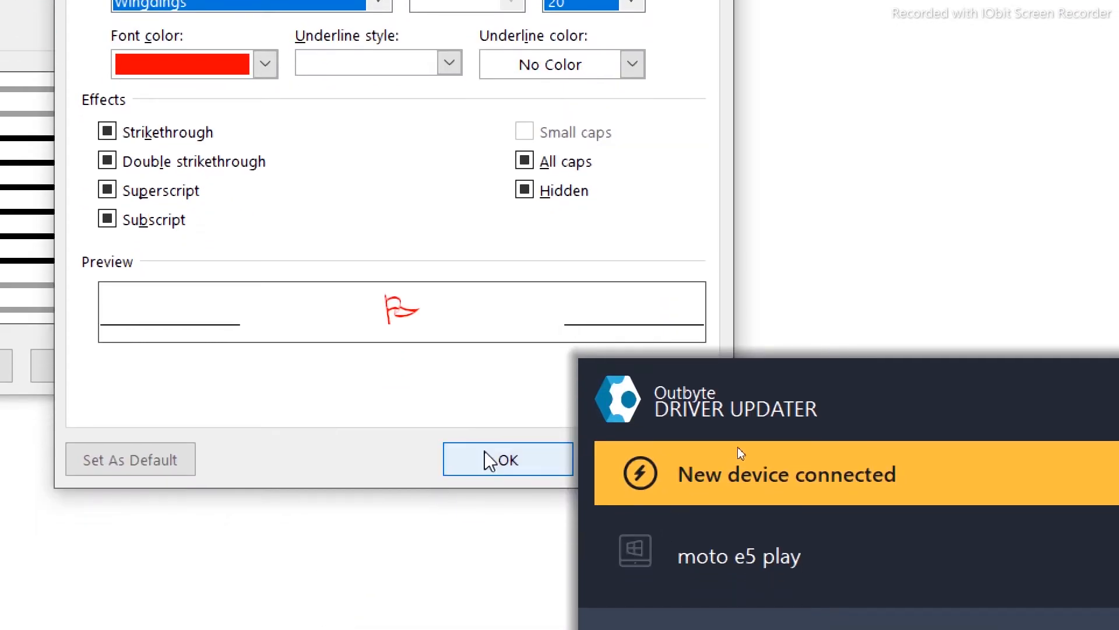
pyautogui.click(504, 624)
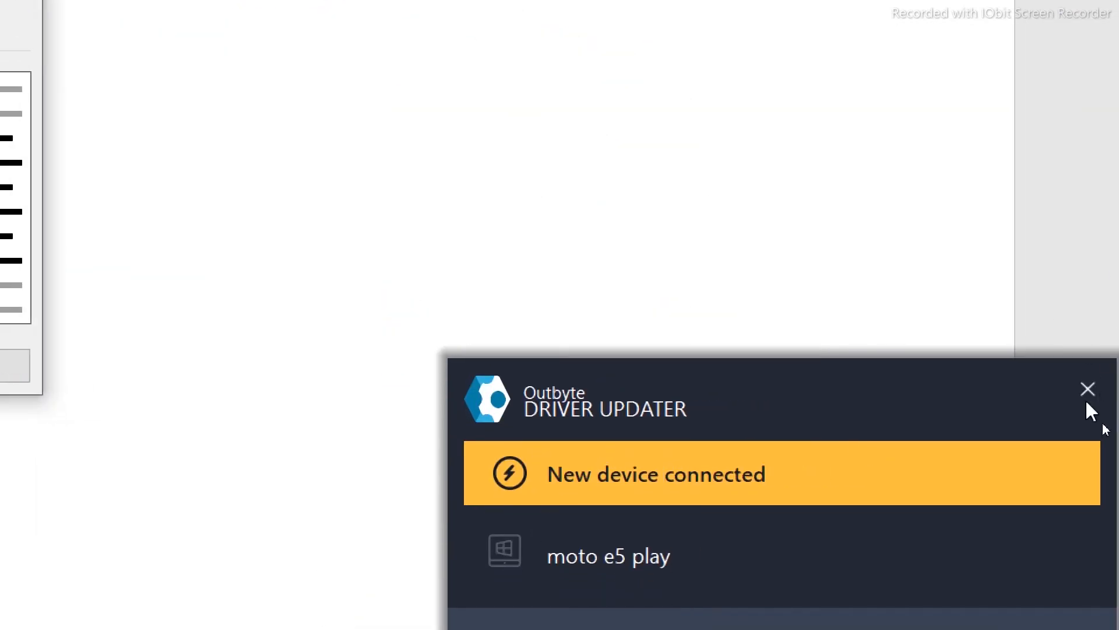
pyautogui.click(1111, 389)
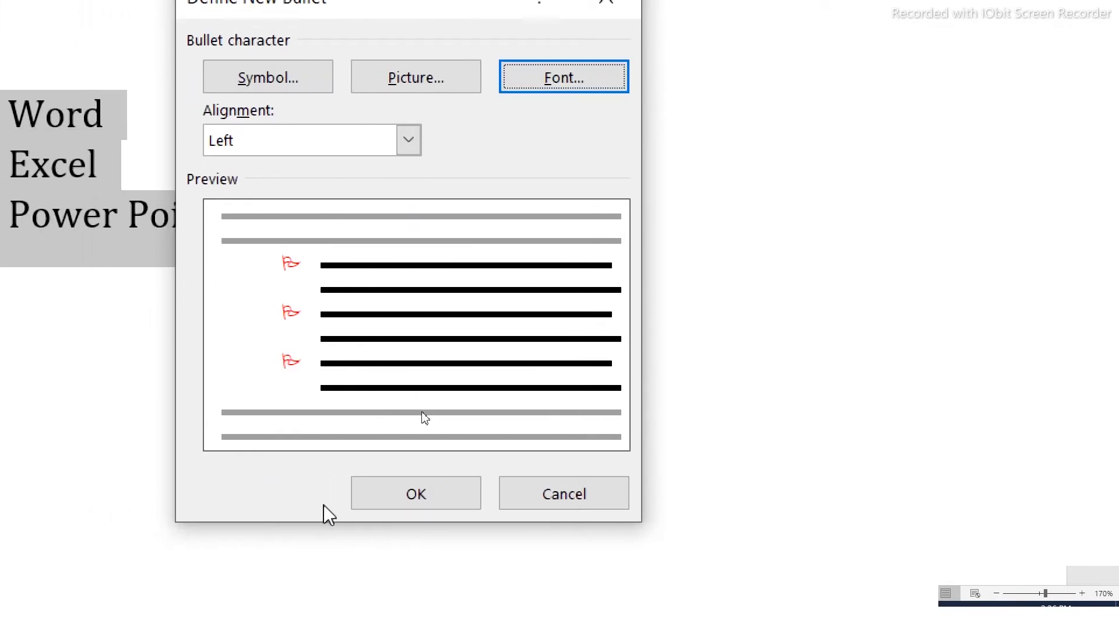
pyautogui.click(449, 489)
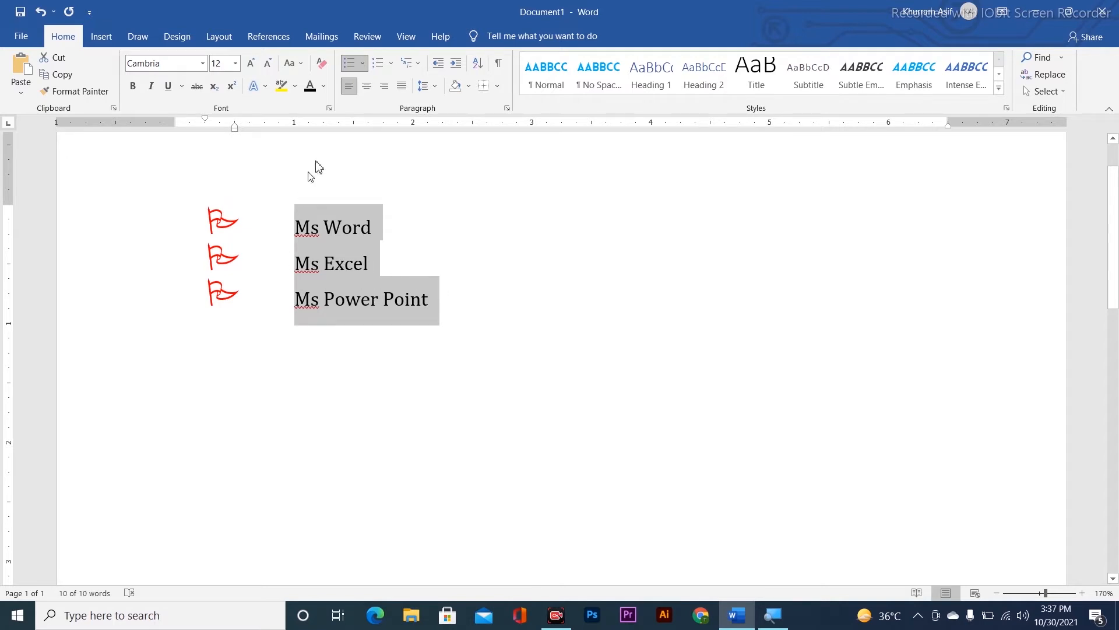
# - Start defining a picture bullet from a file and browse to the CIT folder inside Data on New Volume (E:)
pyautogui.click(365, 63)
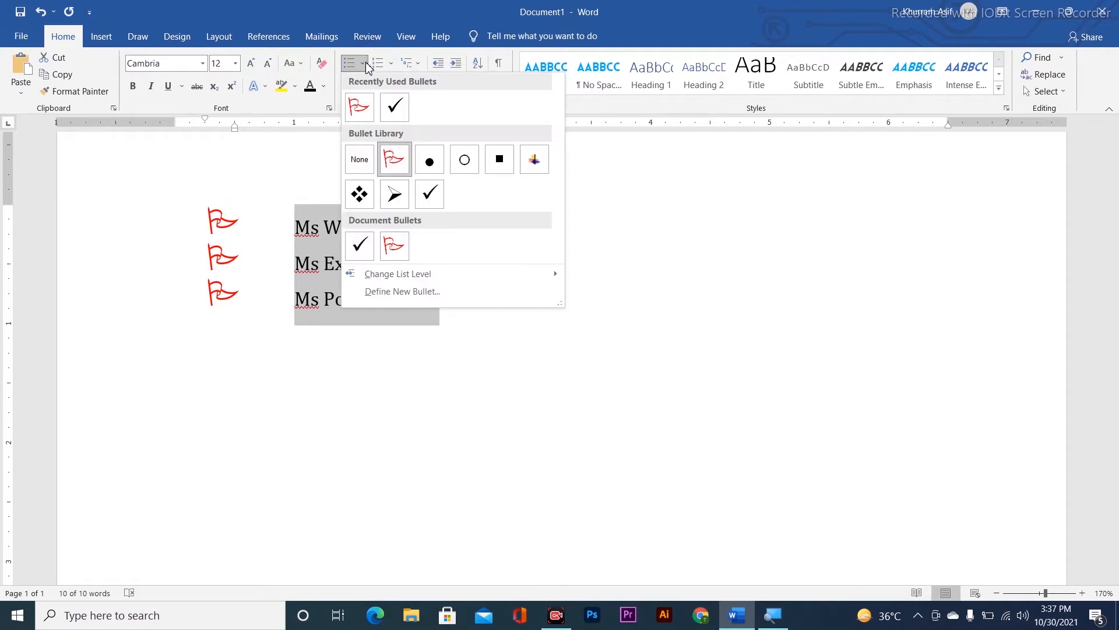
pyautogui.click(419, 291)
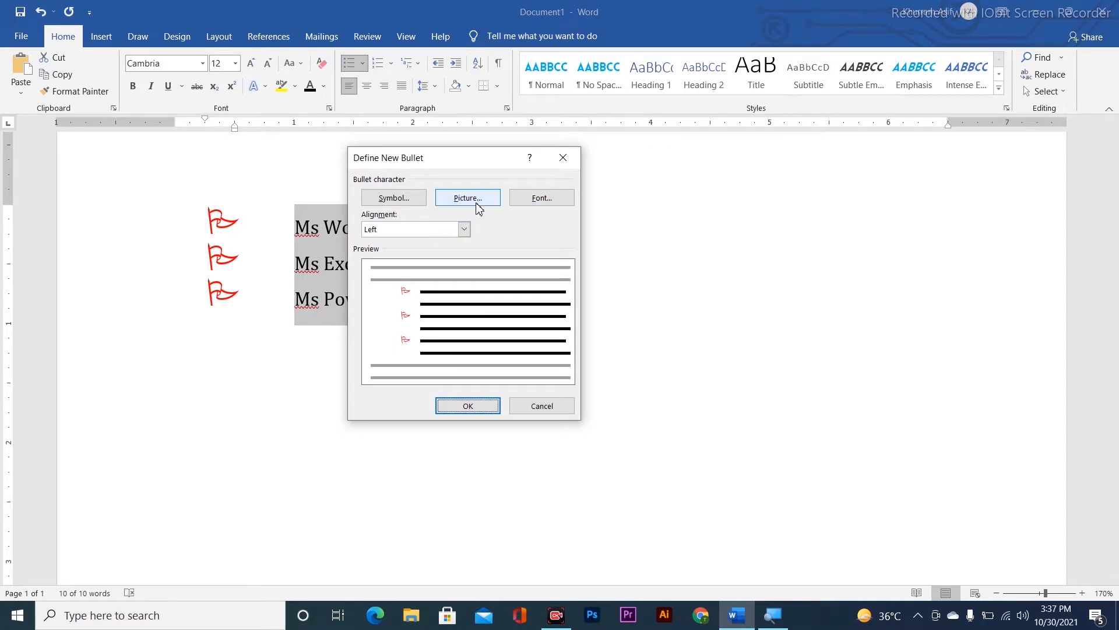
pyautogui.click(477, 202)
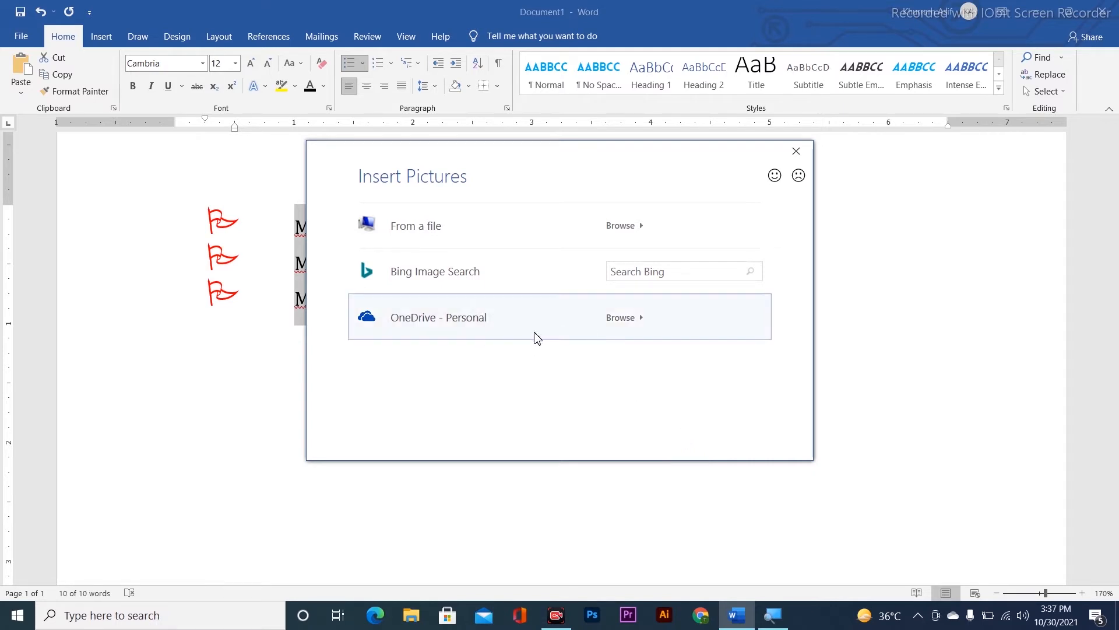
pyautogui.click(466, 239)
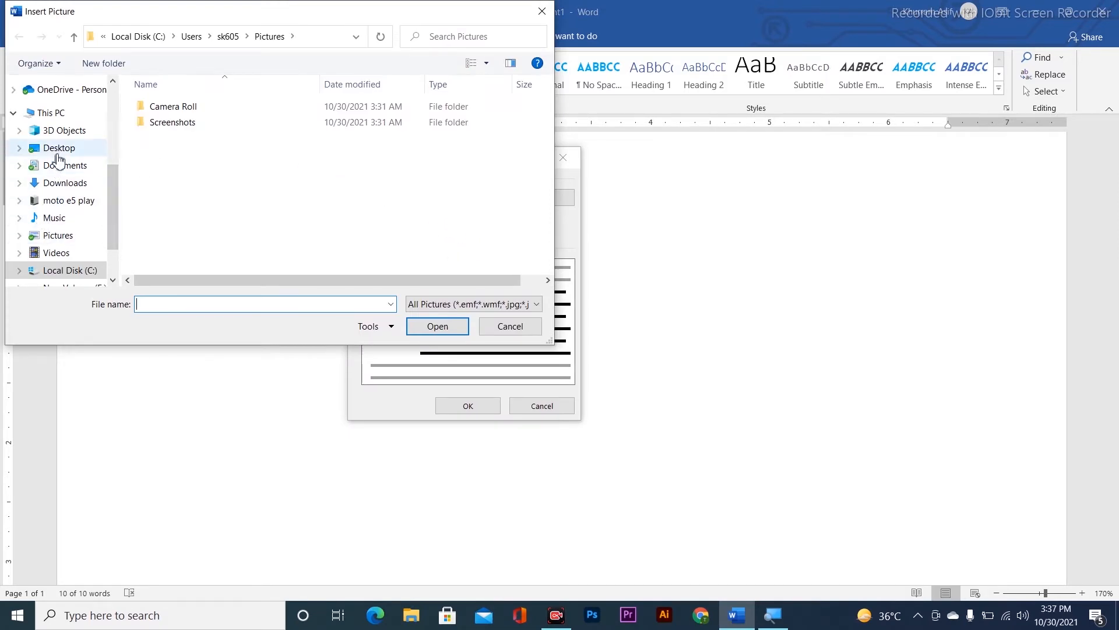
pyautogui.click(62, 238)
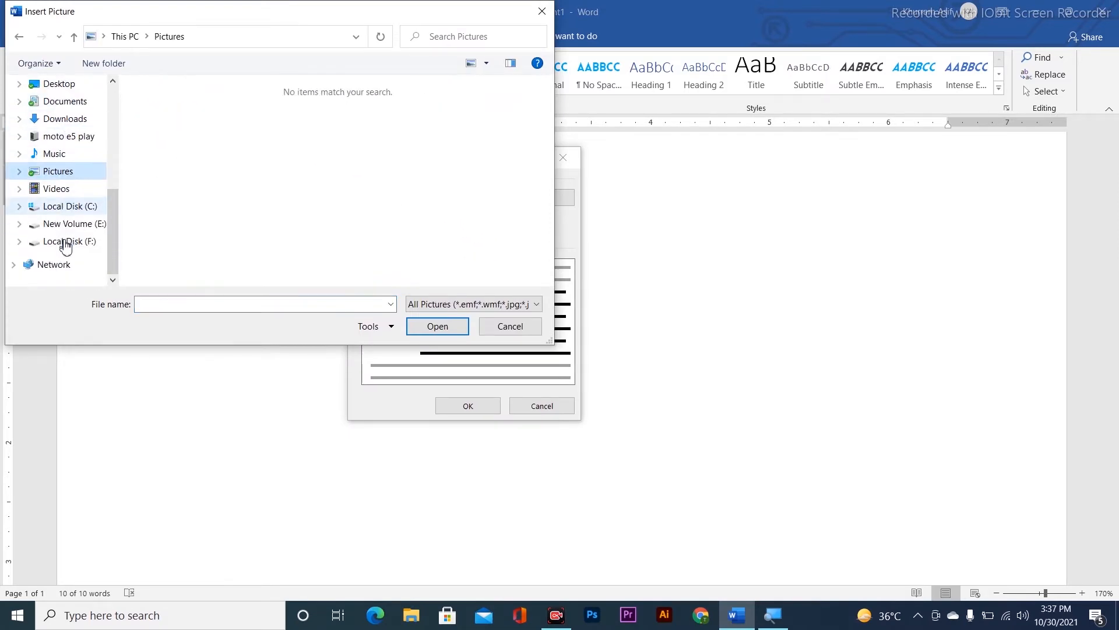
pyautogui.click(70, 229)
pyautogui.doubleClick(181, 110)
pyautogui.doubleClick(182, 111)
pyautogui.click(173, 108)
pyautogui.doubleClick(173, 109)
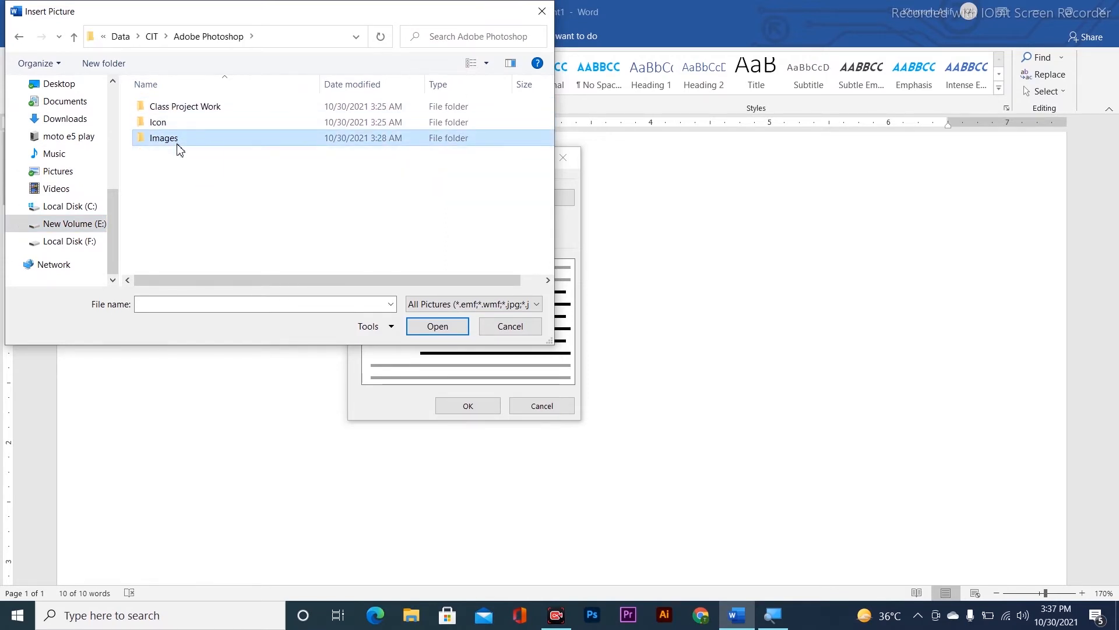
pyautogui.doubleClick(177, 140)
pyautogui.click(175, 124)
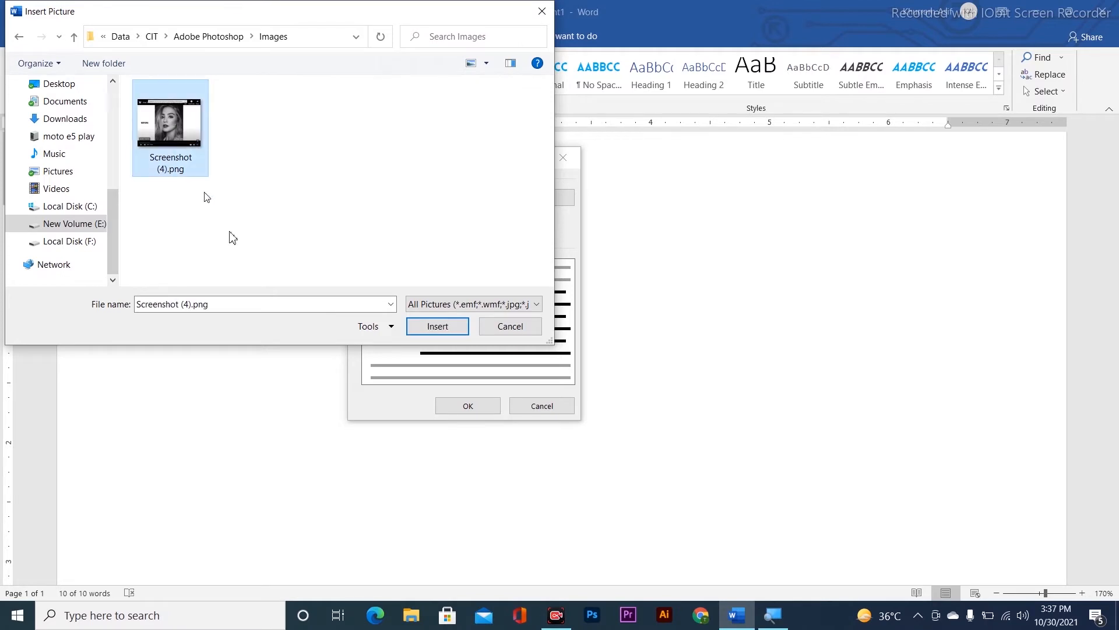
pyautogui.click(22, 37)
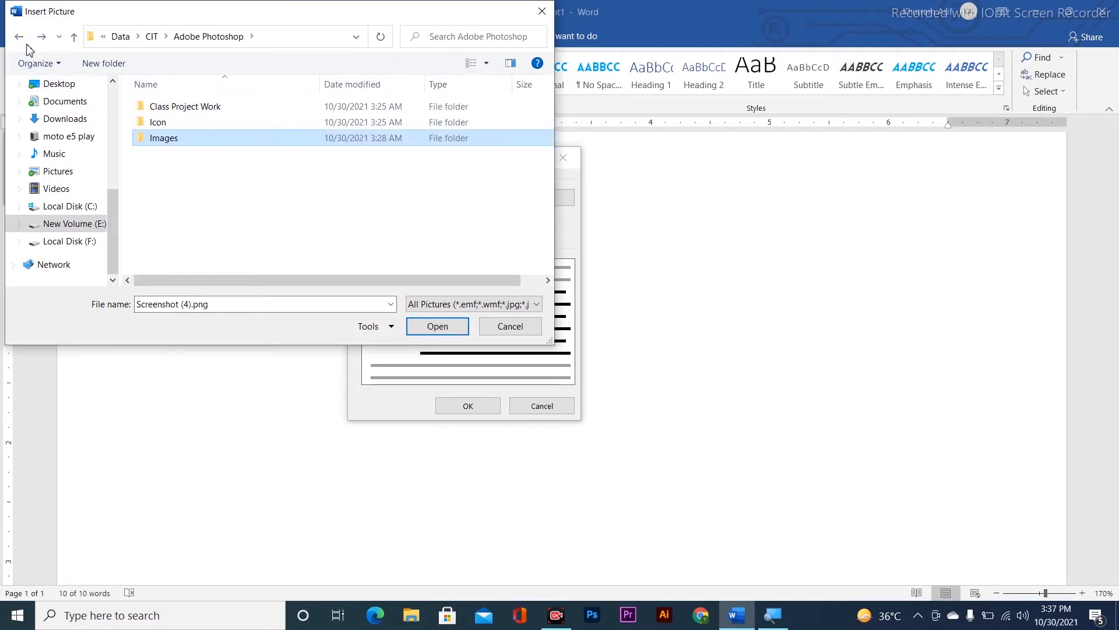
pyautogui.click(22, 38)
# - Choose 1.jpg from the Basic Website folder in HTML & CSS as the bullet picture and apply it to the list
pyautogui.doubleClick(181, 138)
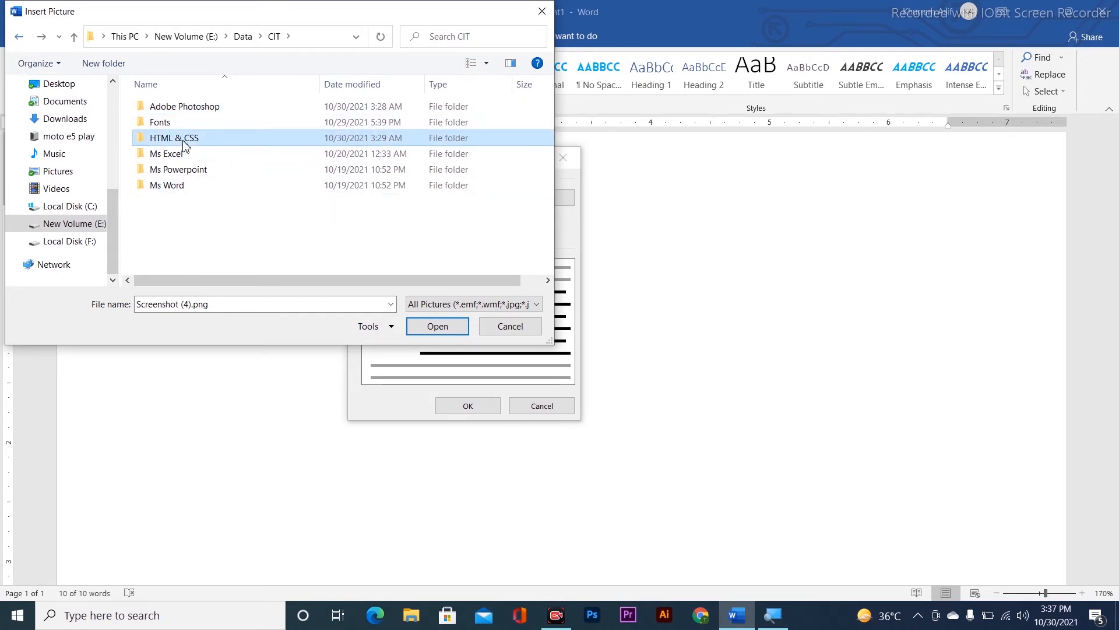
pyautogui.doubleClick(178, 138)
pyautogui.click(142, 118)
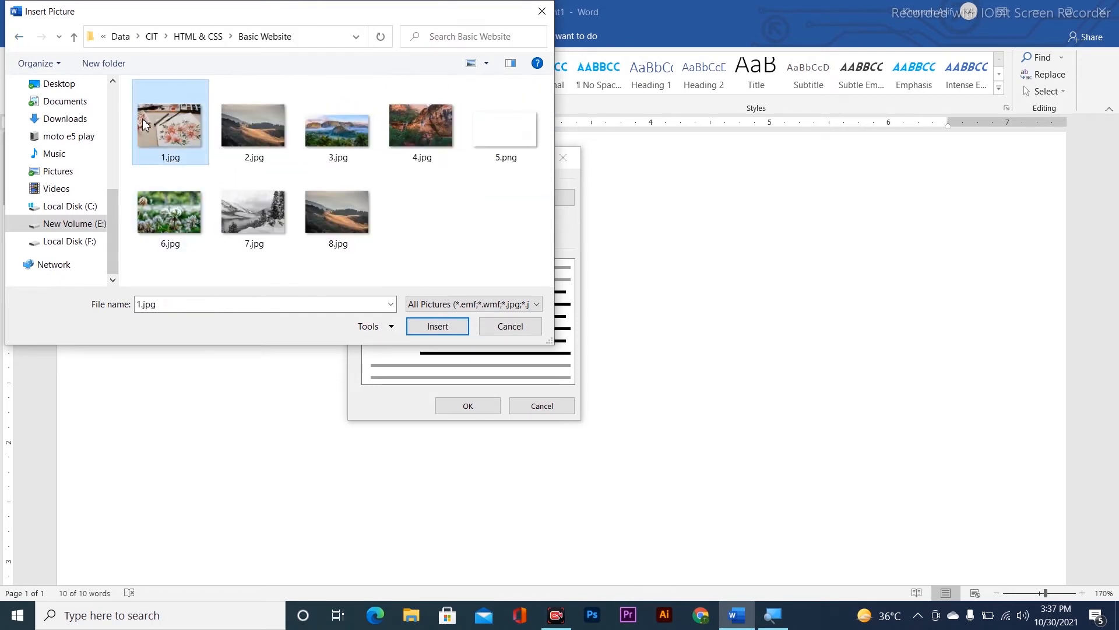
pyautogui.click(435, 326)
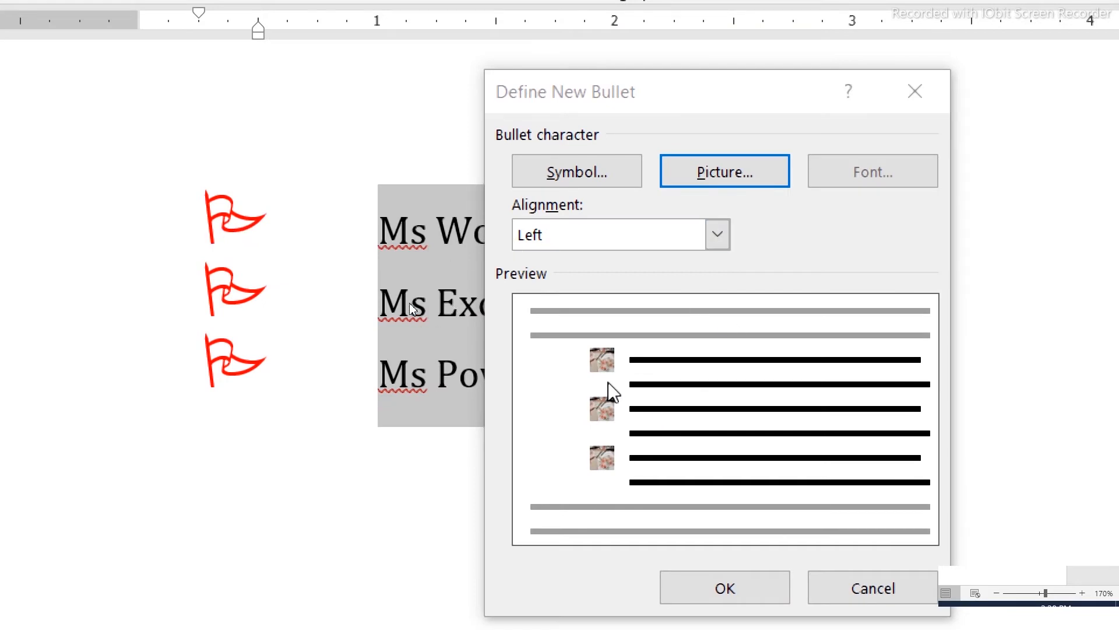
pyautogui.click(898, 179)
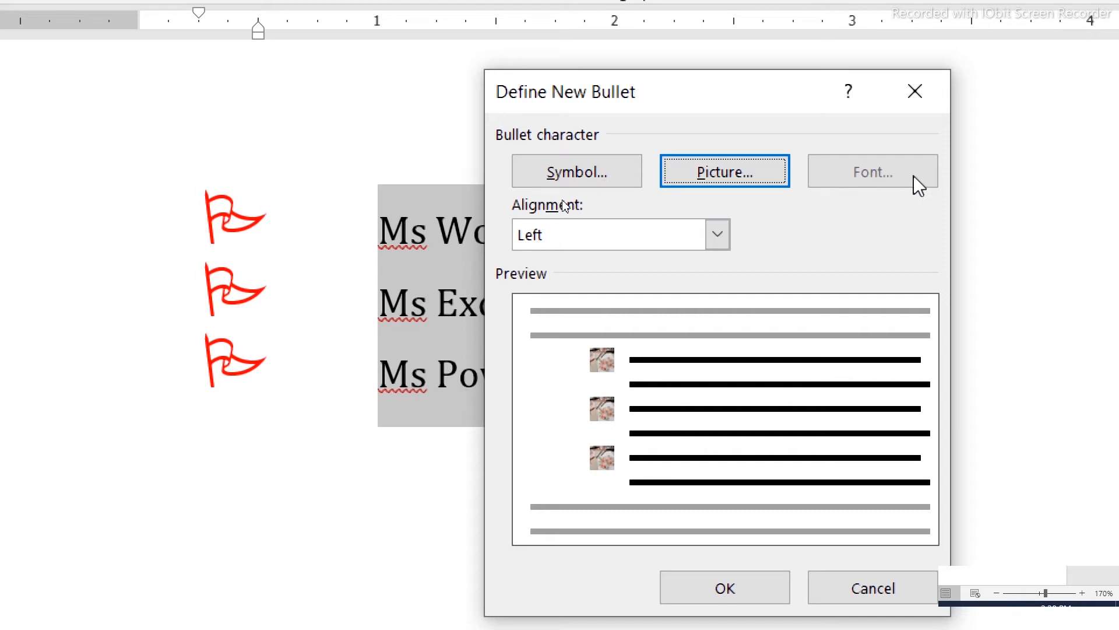
pyautogui.click(735, 593)
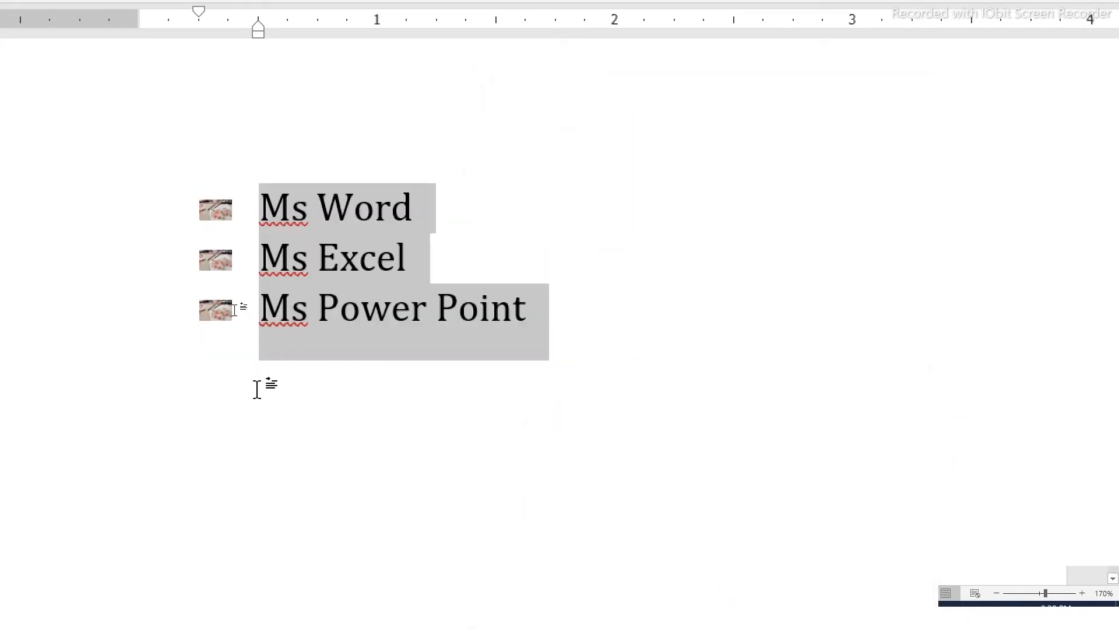
# - Enlarge all the picture bullets of the list to size 28 and deselect them
pyautogui.click(216, 212)
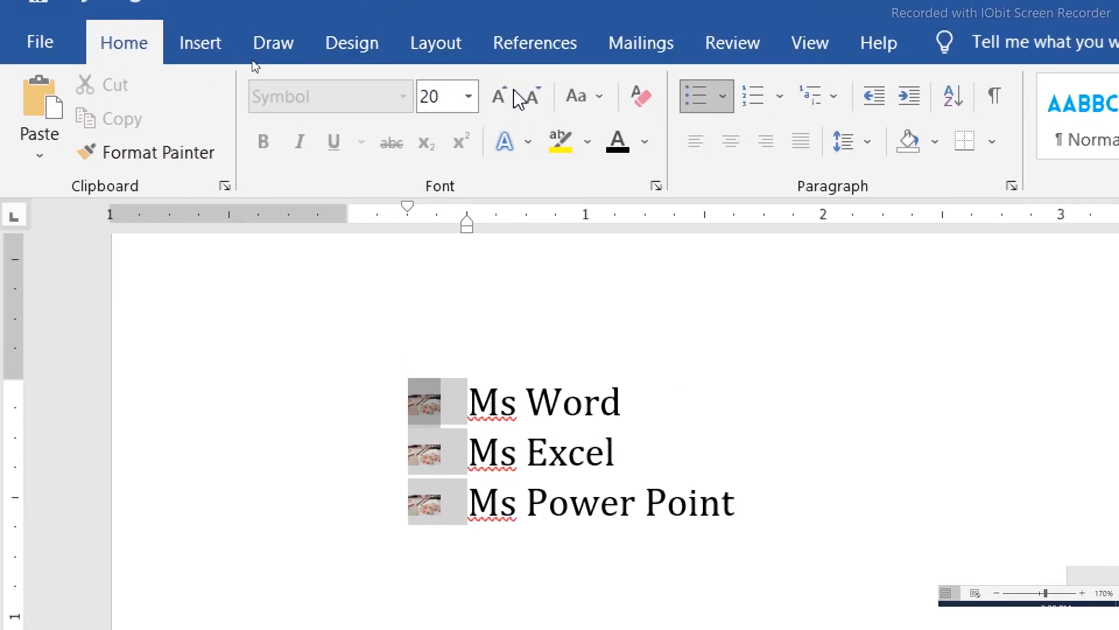
pyautogui.click(502, 89)
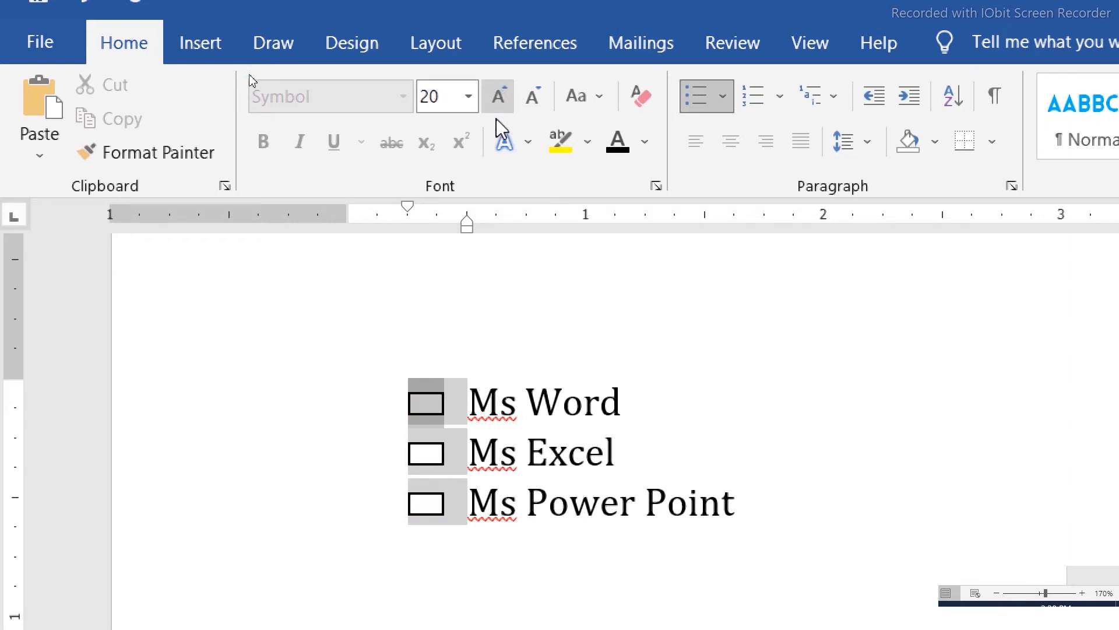
pyautogui.click(499, 96)
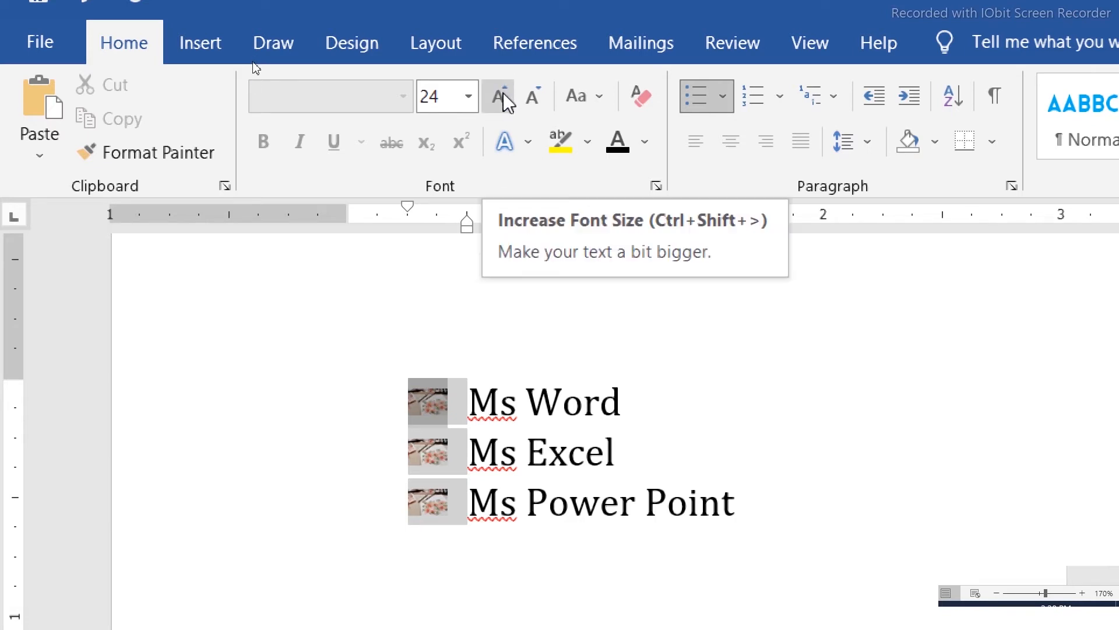
pyautogui.click(500, 97)
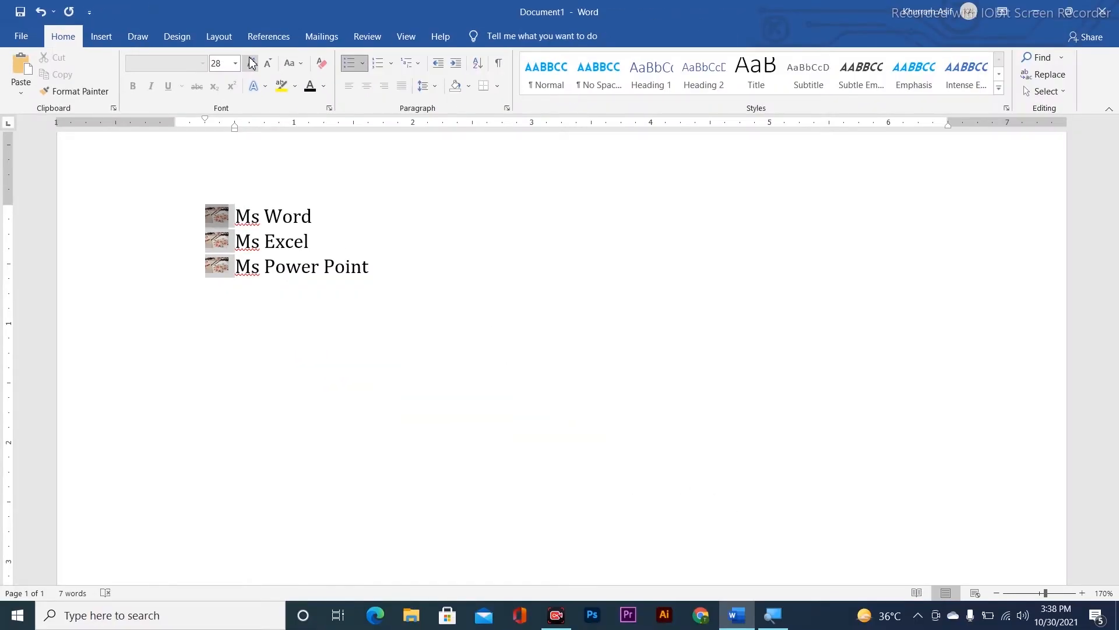
pyautogui.click(427, 257)
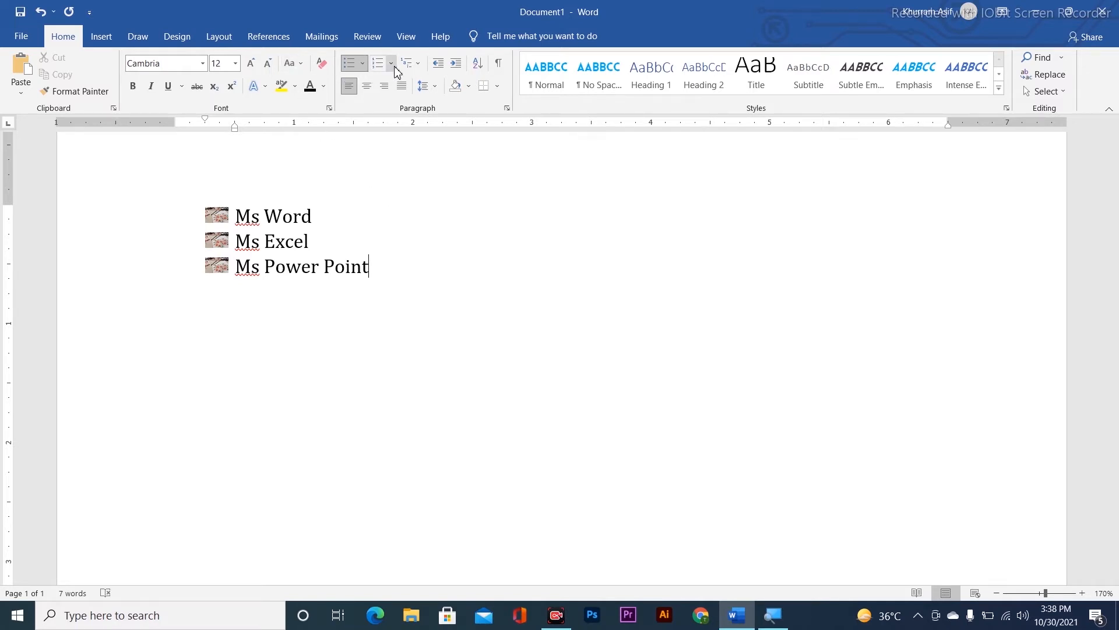
pyautogui.moveTo(375, 267); pyautogui.dragTo(217, 214)
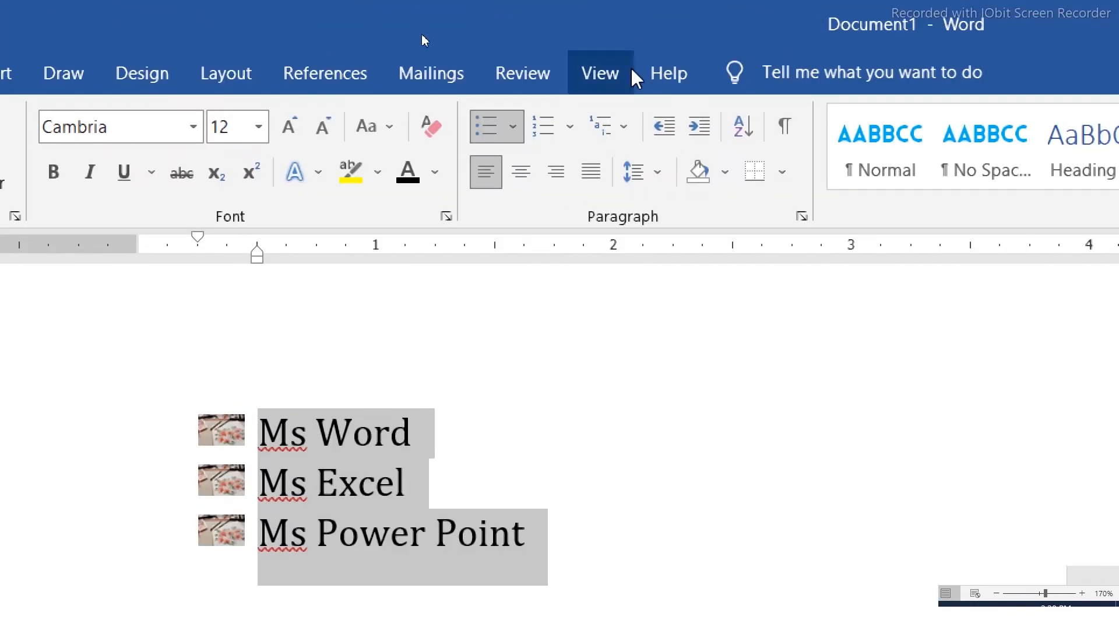
pyautogui.click(578, 124)
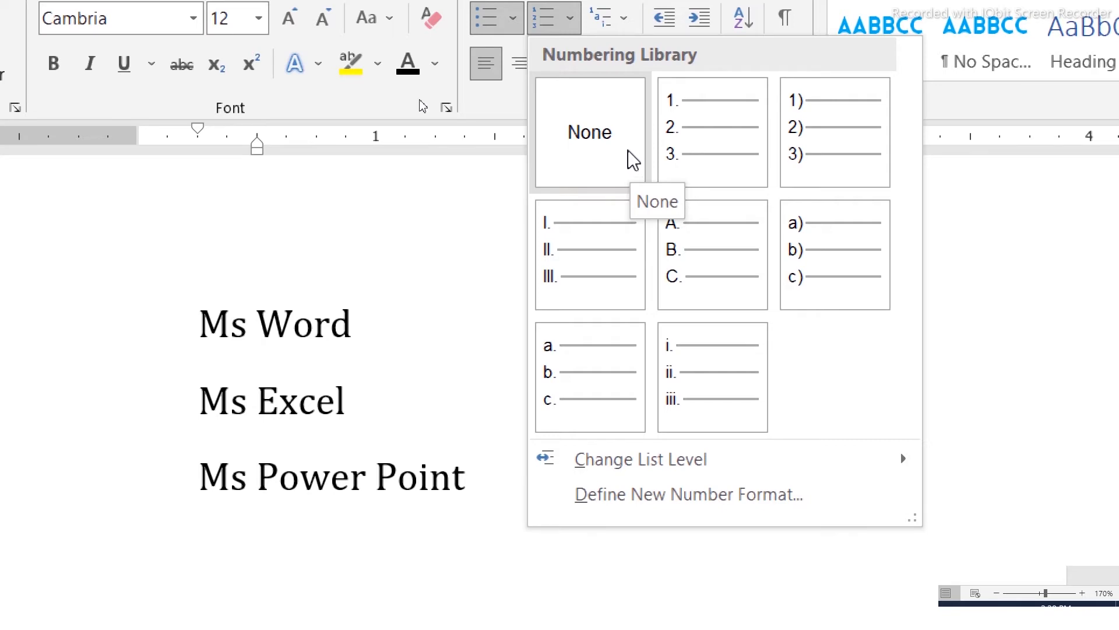
pyautogui.click(614, 20)
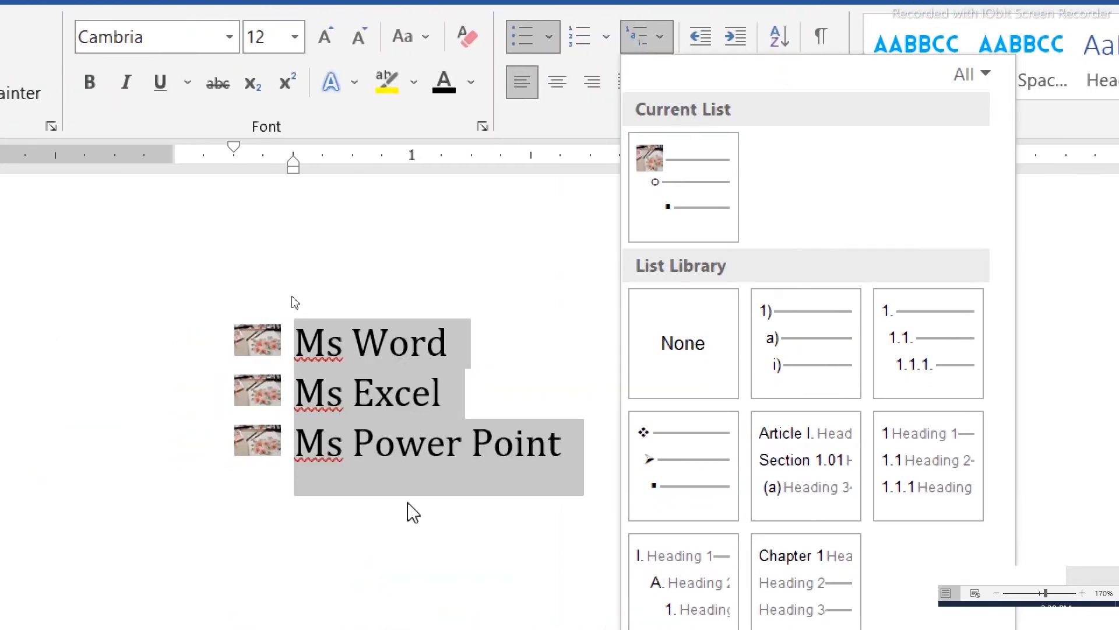
pyautogui.click(421, 508)
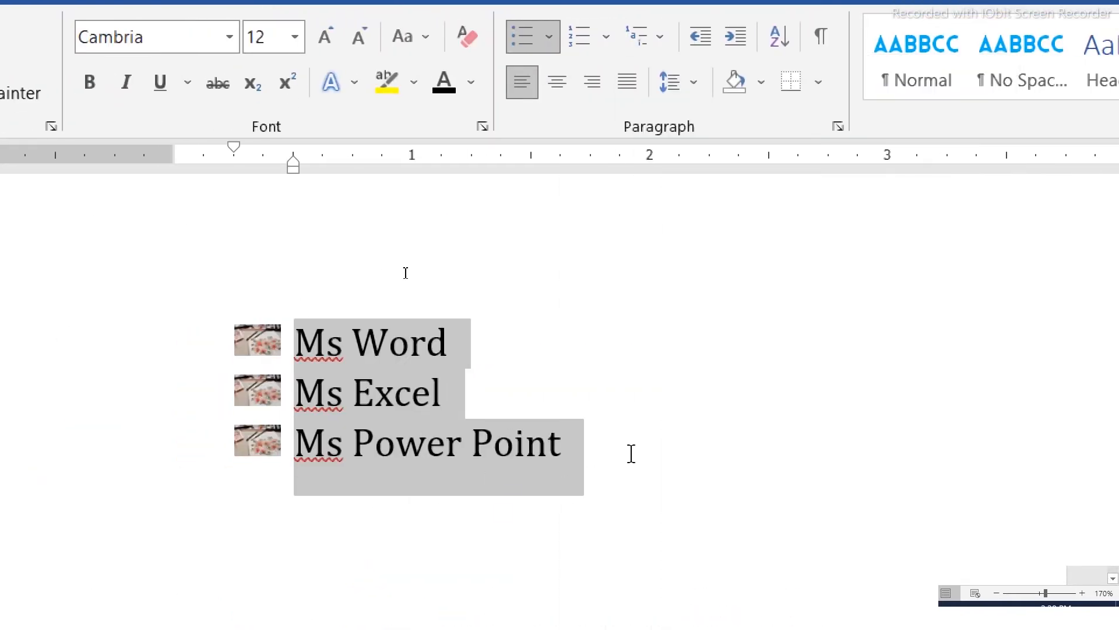
# - Delete the entire picture-bulleted list, including its leftover bullet, to leave the page empty
pyautogui.click(632, 454)
pyautogui.moveTo(632, 453); pyautogui.dragTo(140, 309)
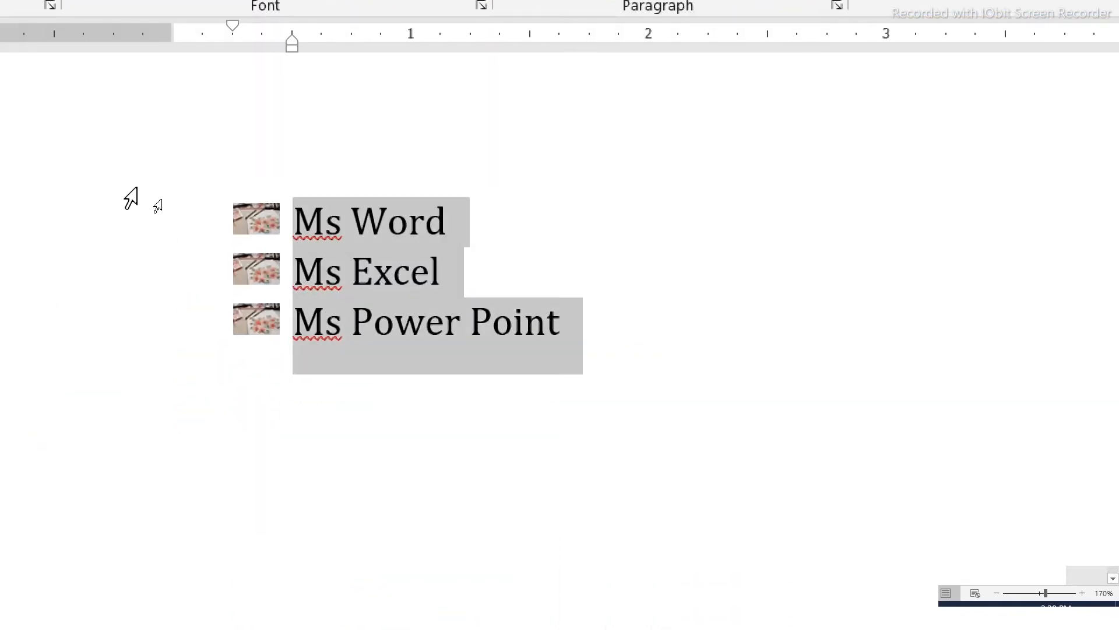
pyautogui.press('BackSpace')
pyautogui.press('BackSpace')
pyautogui.press('BackSpace')
# - Write the heading "Multilevel List:" with the line "Ms Word" below it
pyautogui.write('Multi')
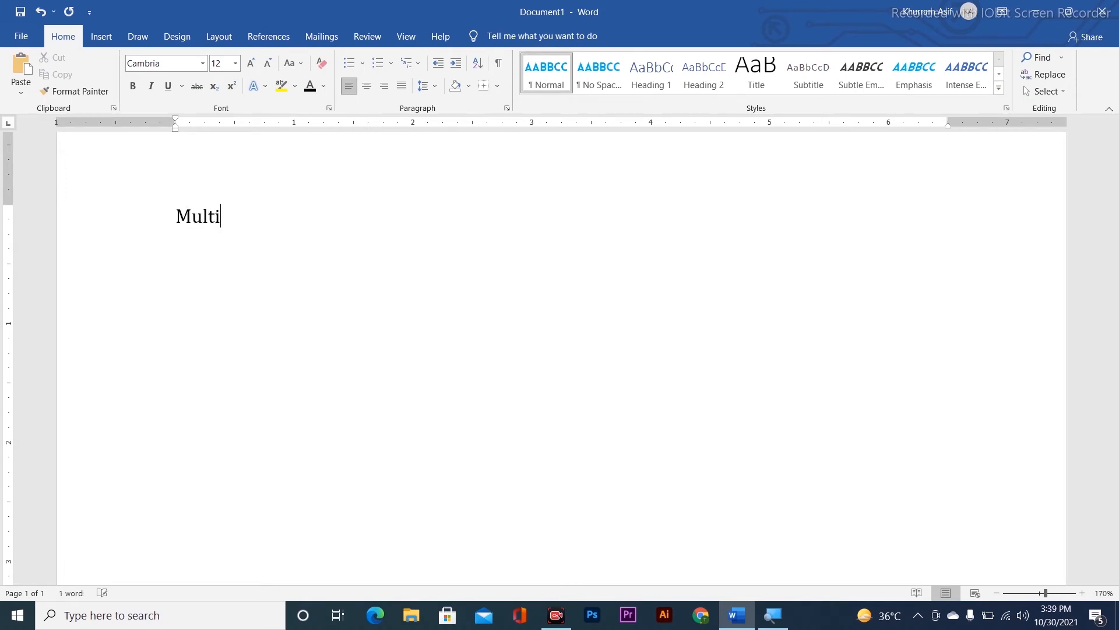
pyautogui.write('level List;')
pyautogui.press('BackSpace')
pyautogui.write(':')
pyautogui.press('Return')
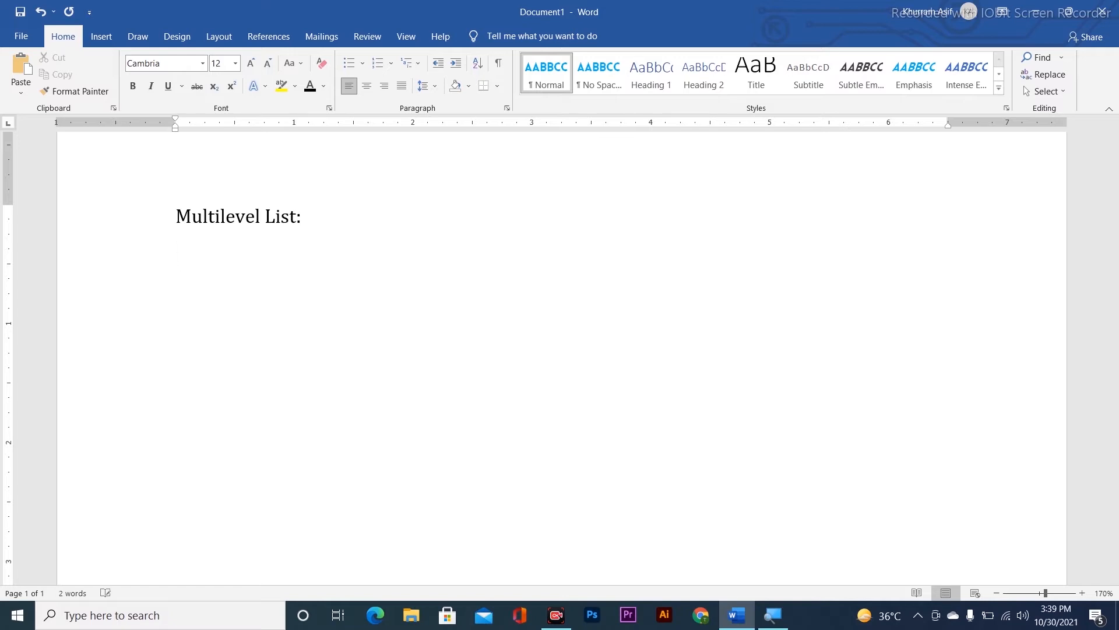
pyautogui.write('Ms Word')
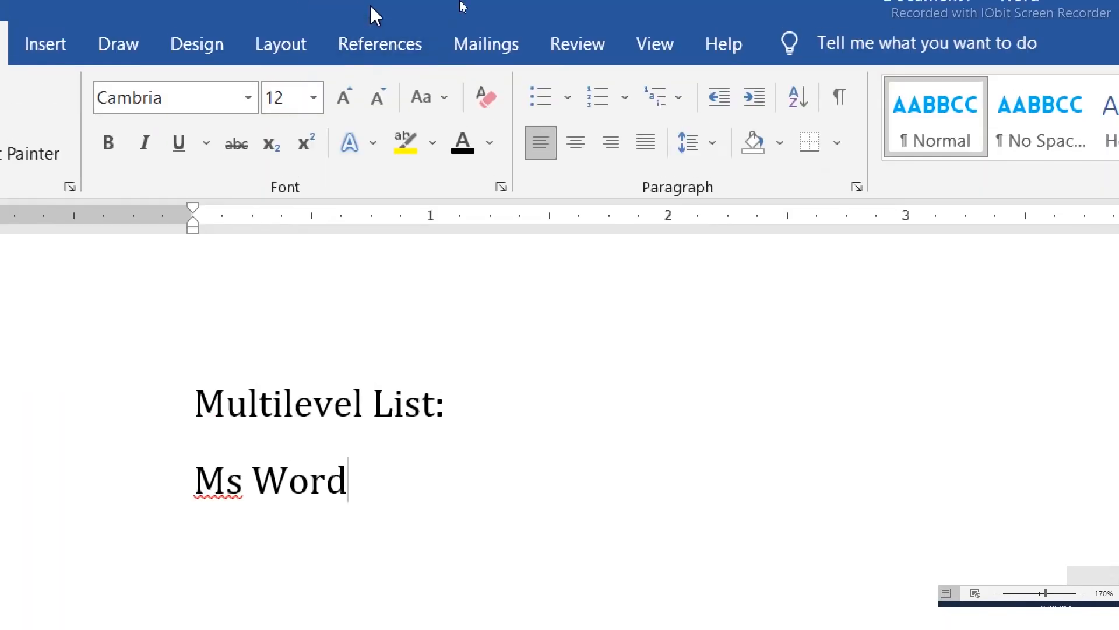
# - Apply the multilevel list style numbered 1), a), i) to the "Ms Word" line
pyautogui.click(618, 125)
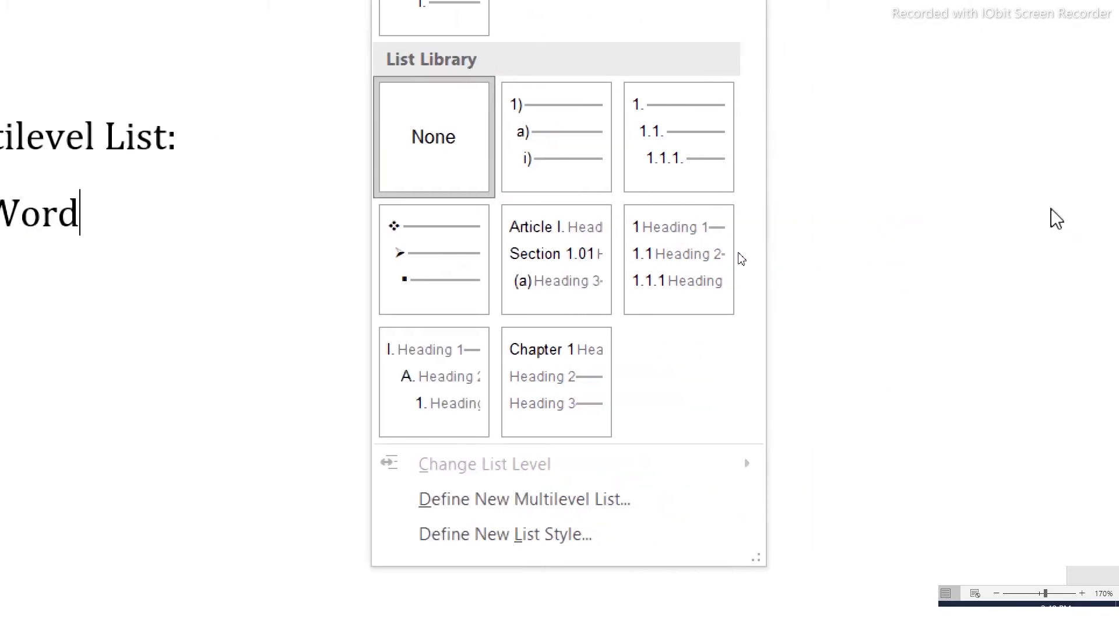
pyautogui.moveTo(545, 268)
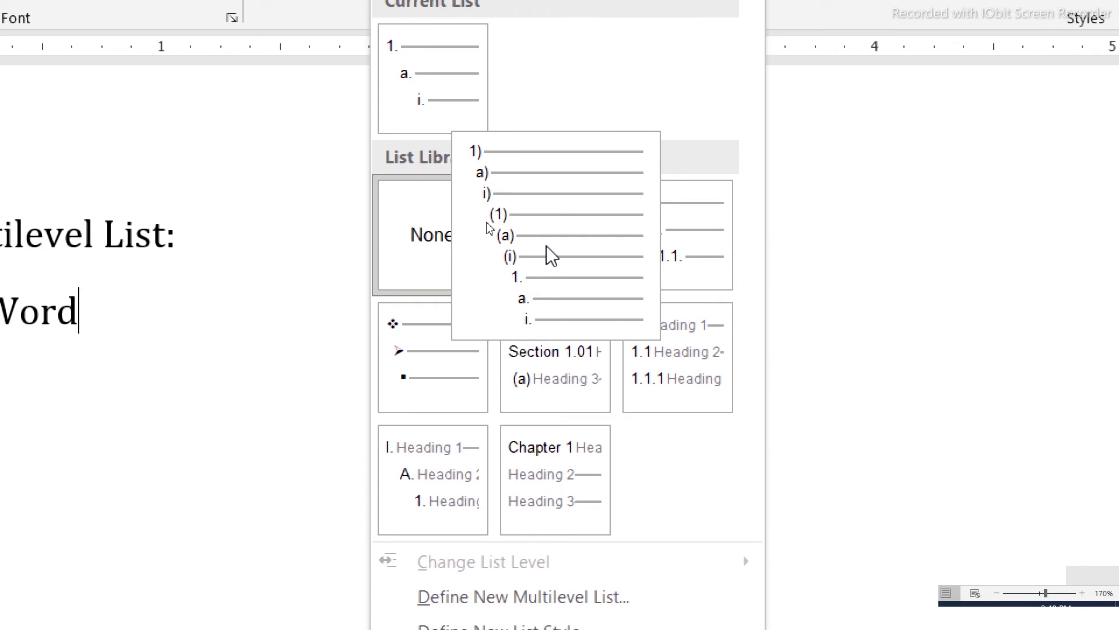
pyautogui.click(551, 256)
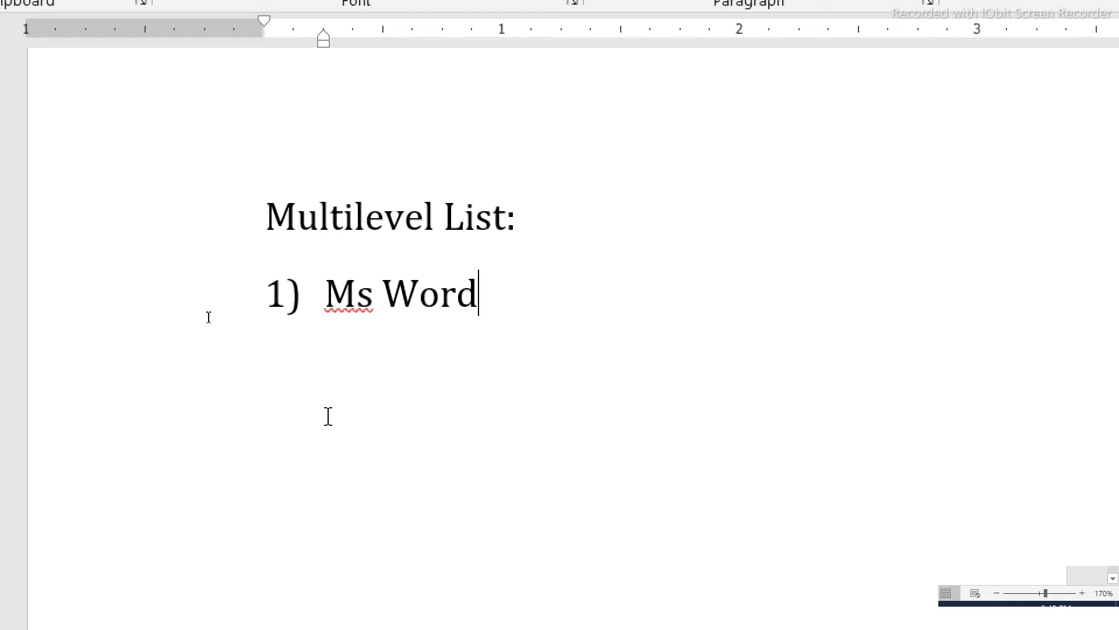
# - Add "Documentation" as a second-level item under "Ms Word" and start another item below it
pyautogui.press('Return')
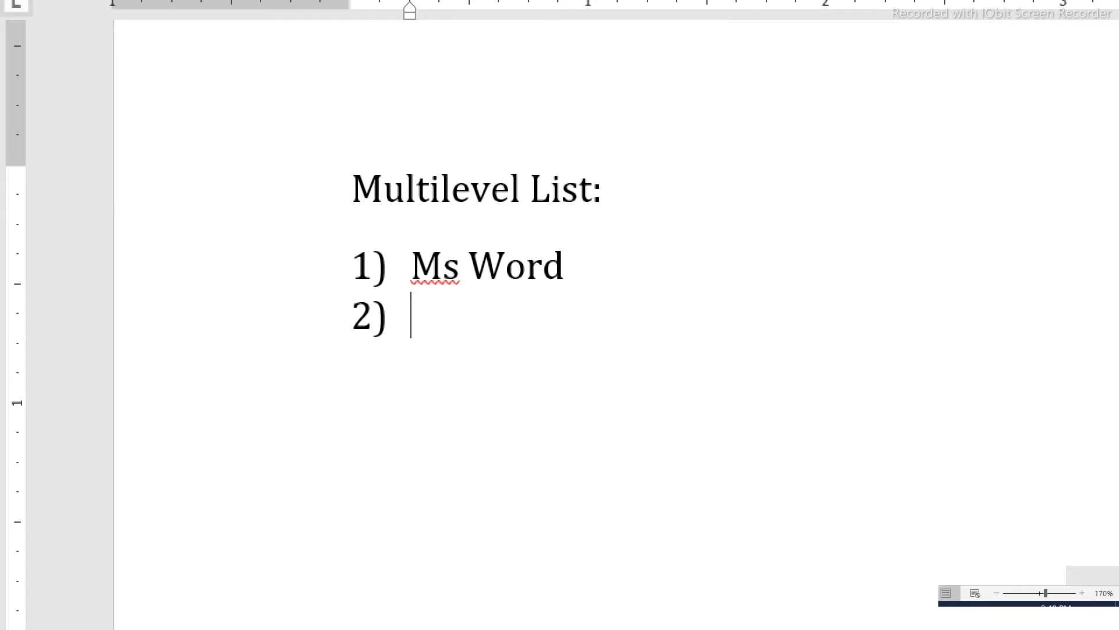
pyautogui.press('Tab')
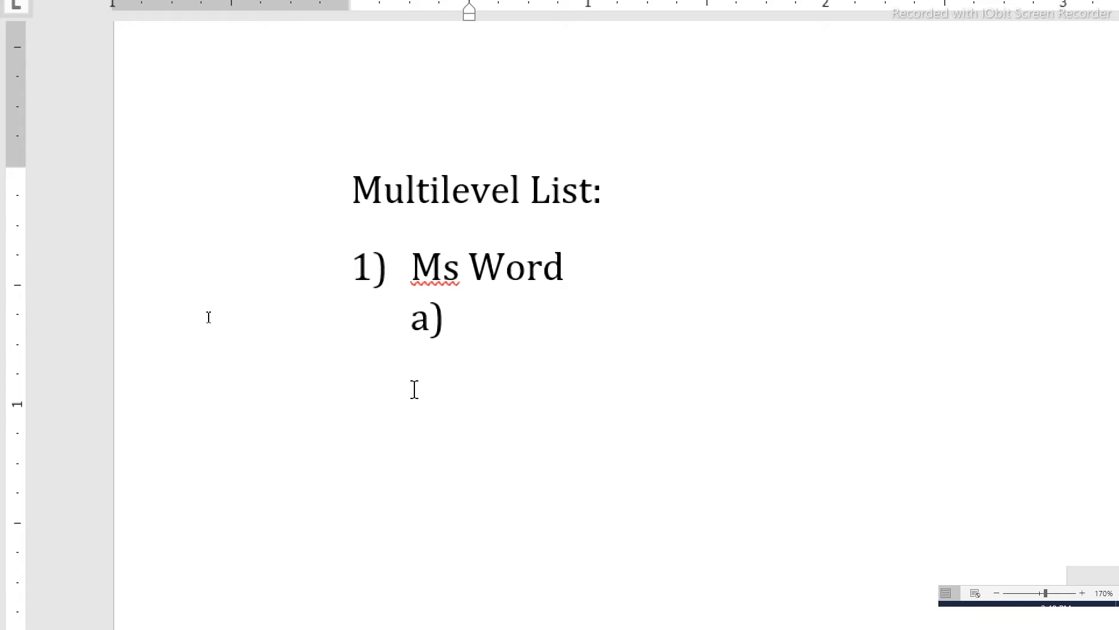
pyautogui.write('Docum')
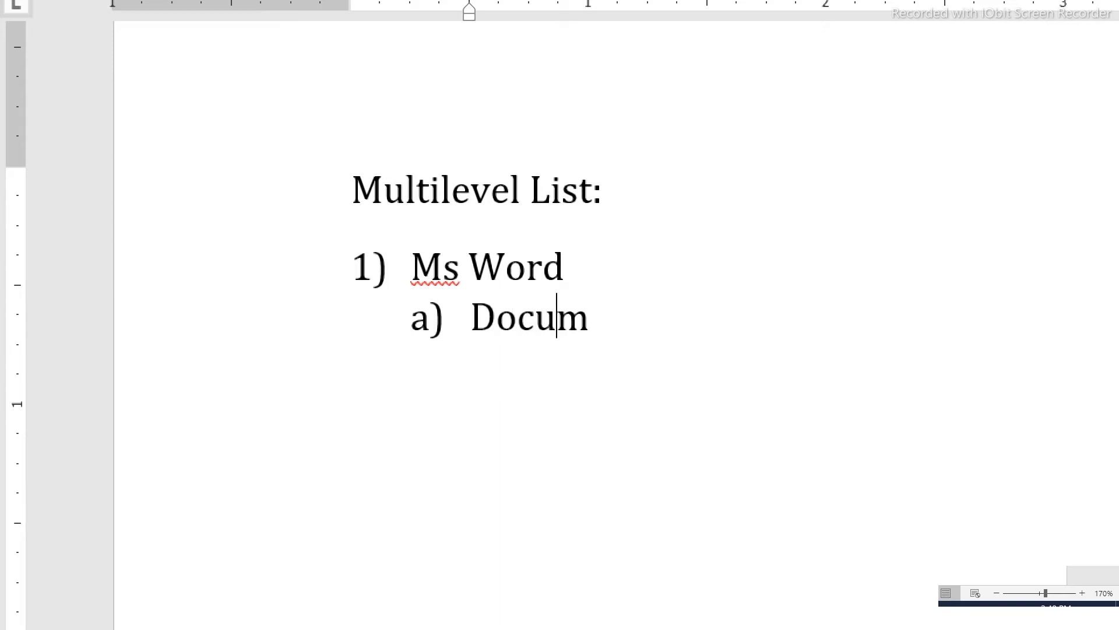
pyautogui.write('entation')
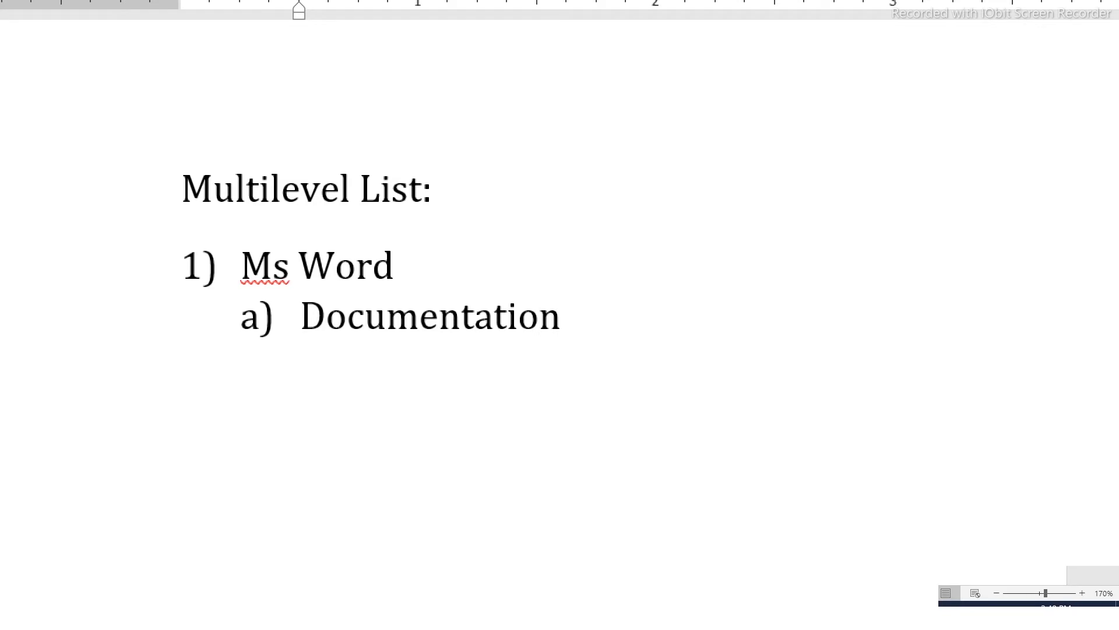
pyautogui.press('Return')
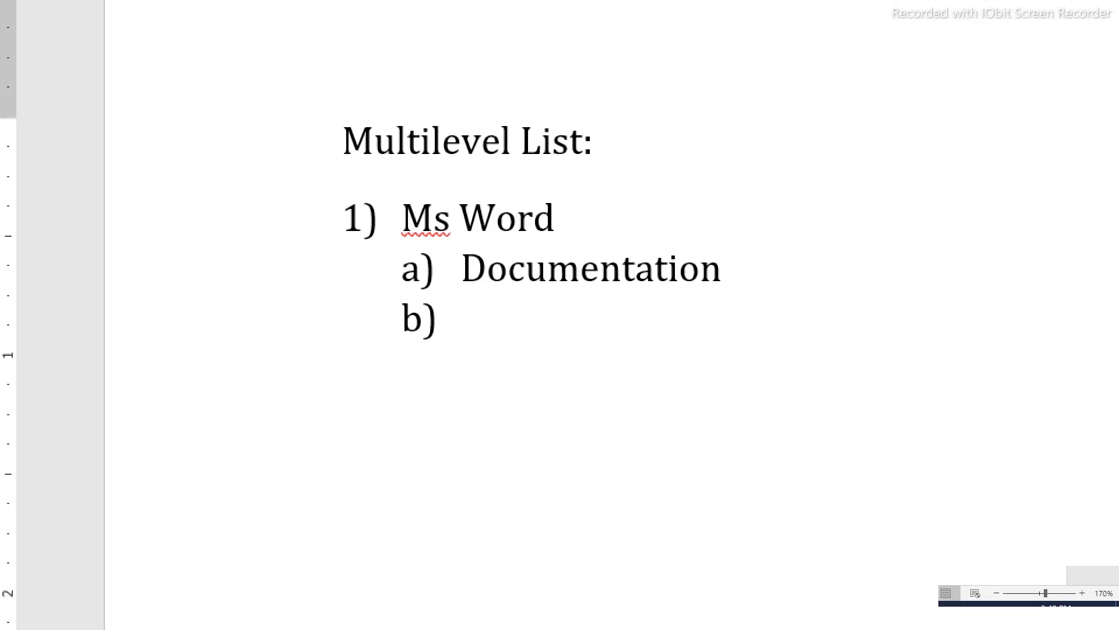
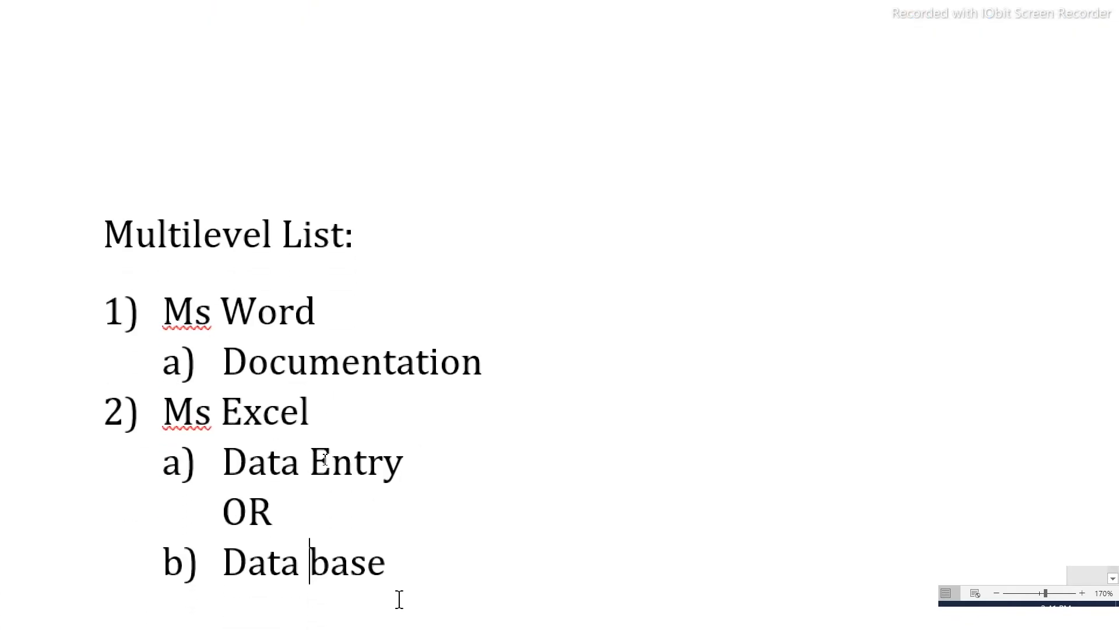
# - Delete the whole multilevel list together with its "Multilevel List:" heading to leave the page empty
pyautogui.click(408, 571)
pyautogui.hotkey('ctrl', 'a')
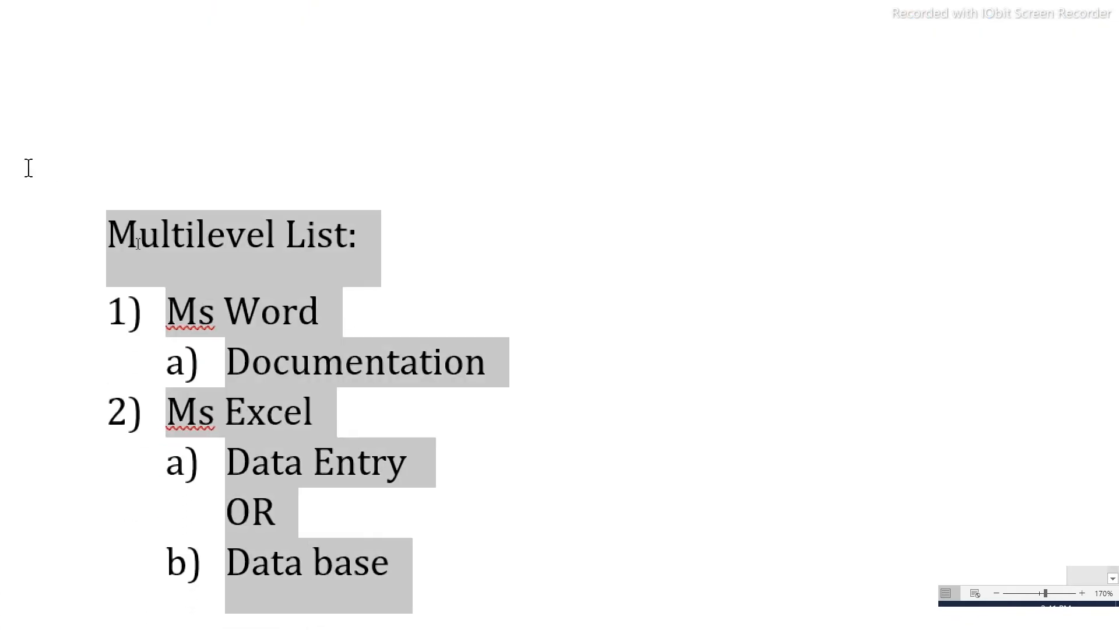
pyautogui.press('Delete')
pyautogui.press('BackSpace')
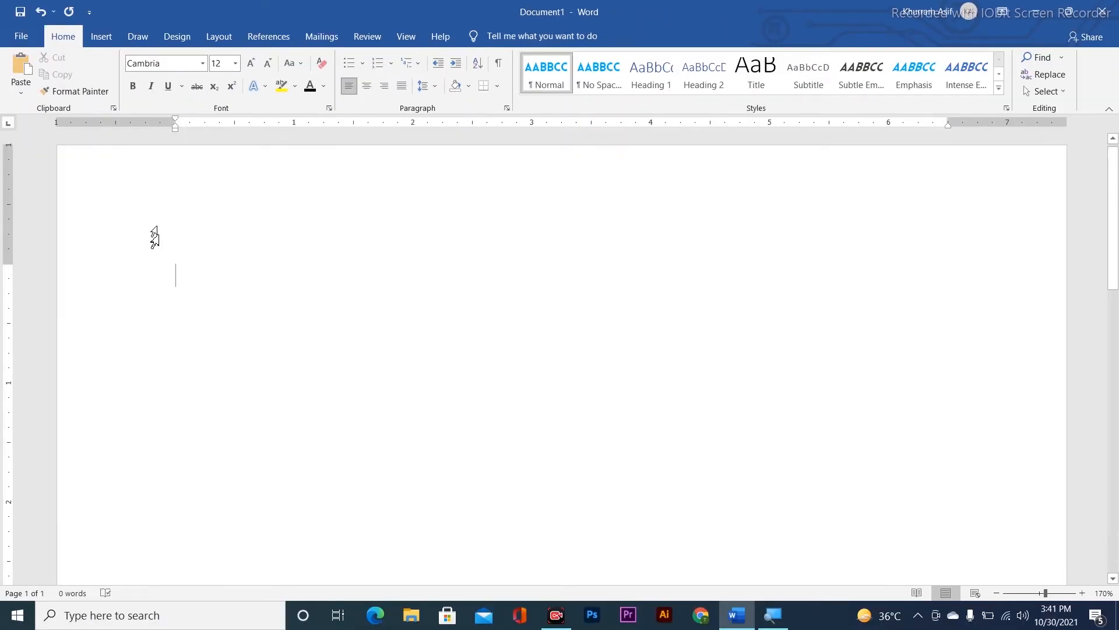
# - Generate one paragraph of sample text on the empty page with the =rand(1) function
pyautogui.write('=r')
pyautogui.press('BackSpace')
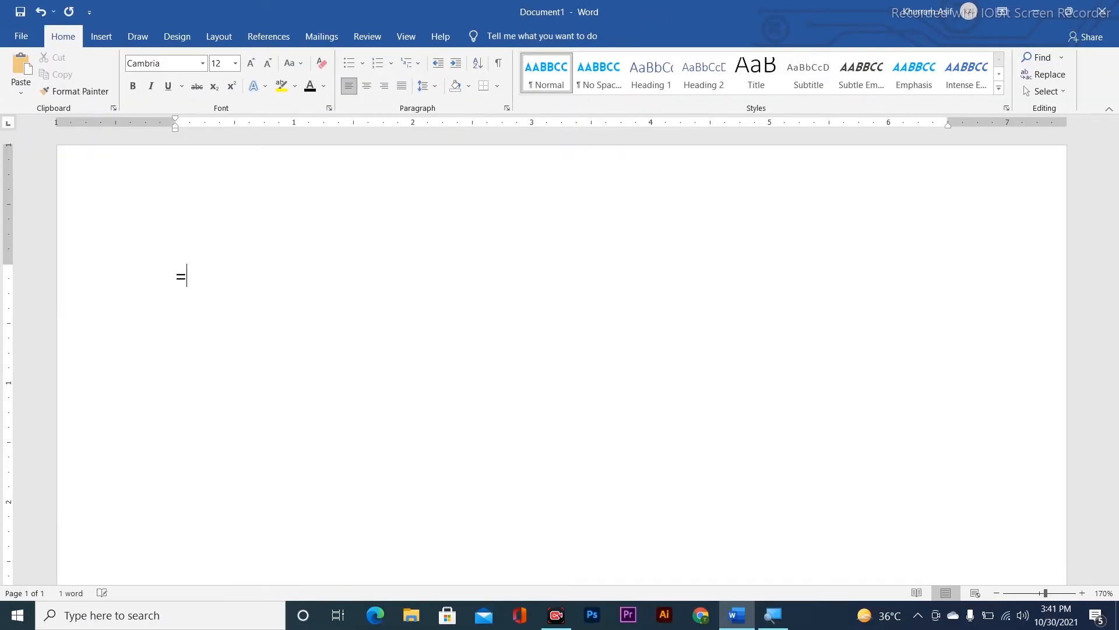
pyautogui.write('raqnd')
pyautogui.press('BackSpace')
pyautogui.press('BackSpace')
pyautogui.press('BackSpace')
pyautogui.write('nd(1)')
pyautogui.press('Return')
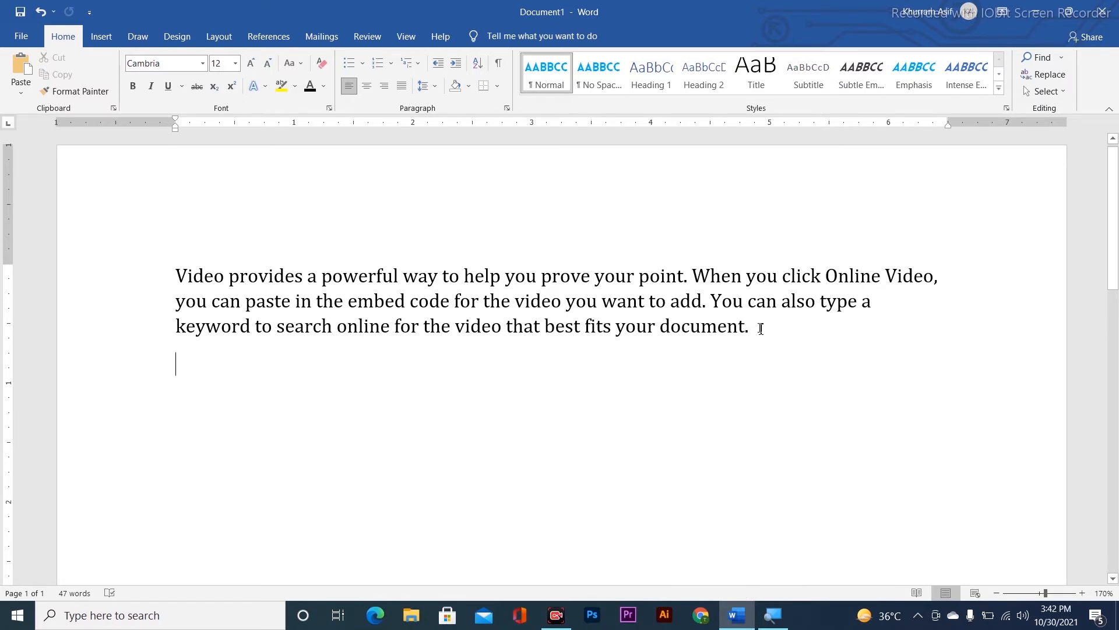
# - Increase the left indent of the whole sample paragraph and decrease it back to the margin
pyautogui.moveTo(760, 329); pyautogui.dragTo(173, 270)
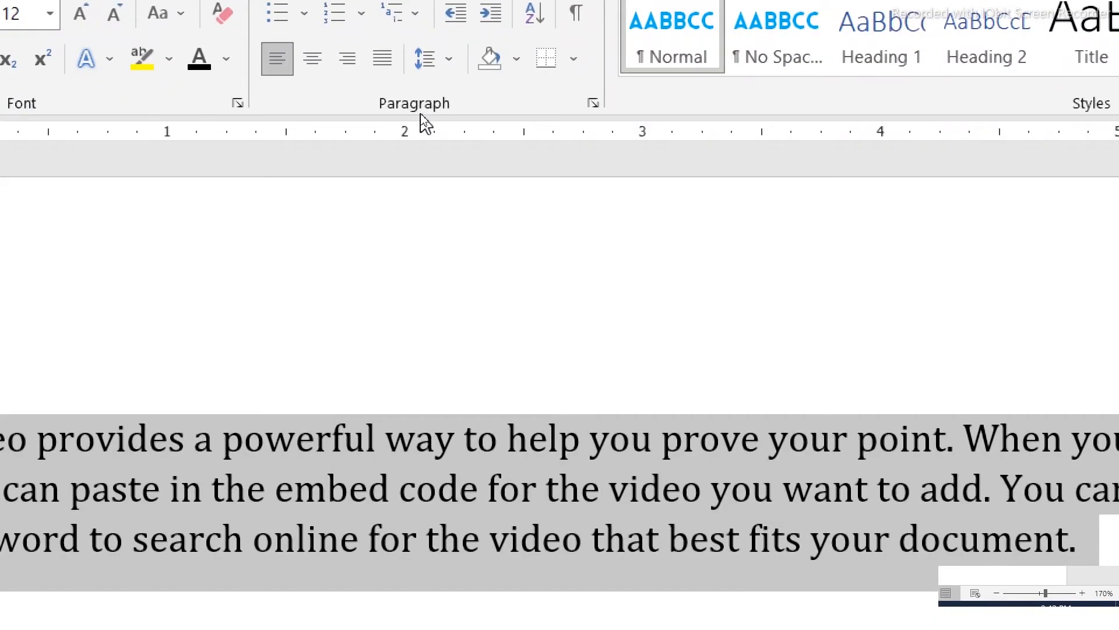
pyautogui.scroll(-5, 596, 292)
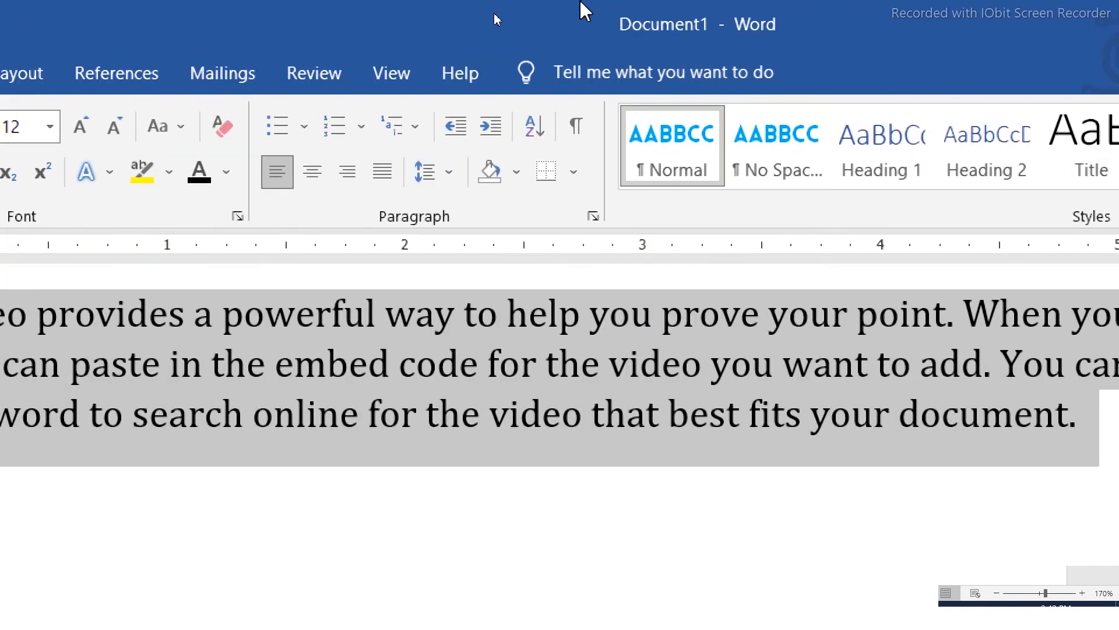
pyautogui.click(490, 127)
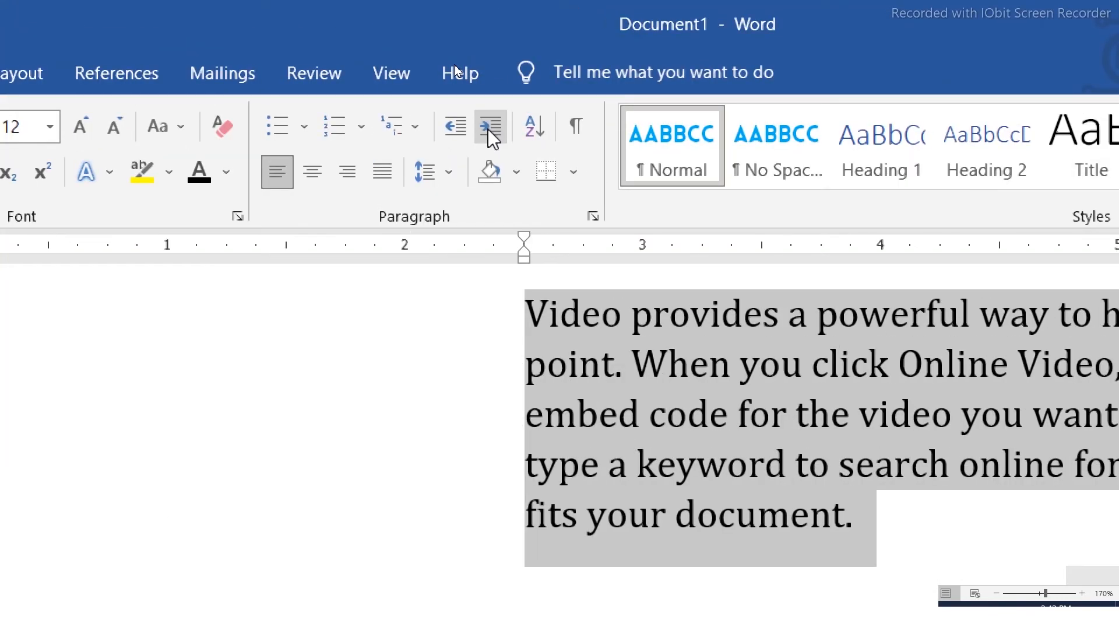
pyautogui.click(449, 133)
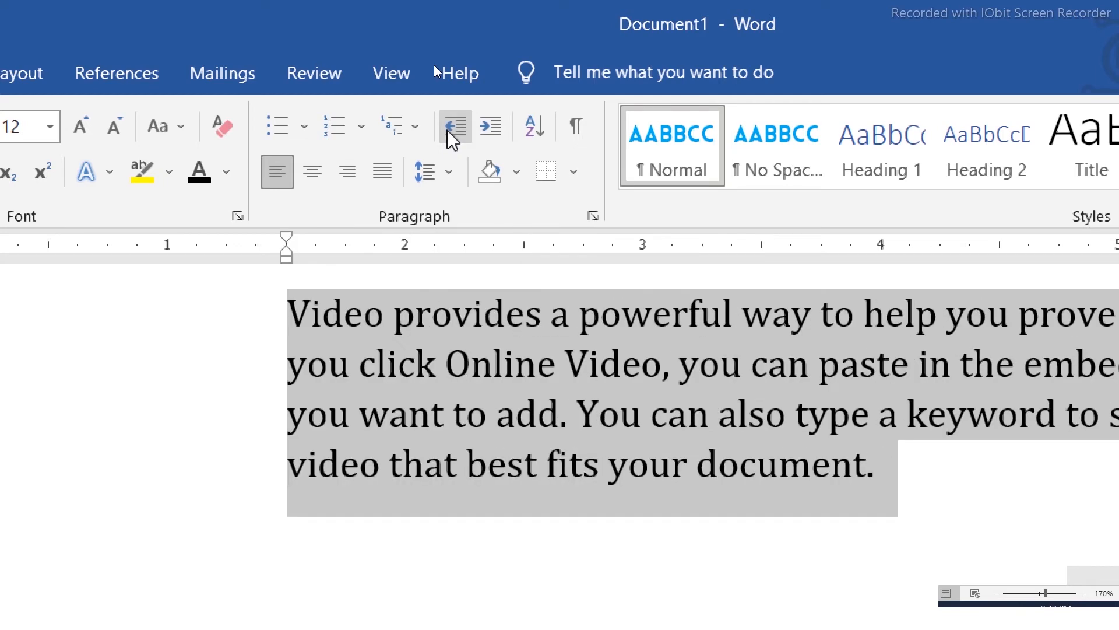
pyautogui.click(449, 133)
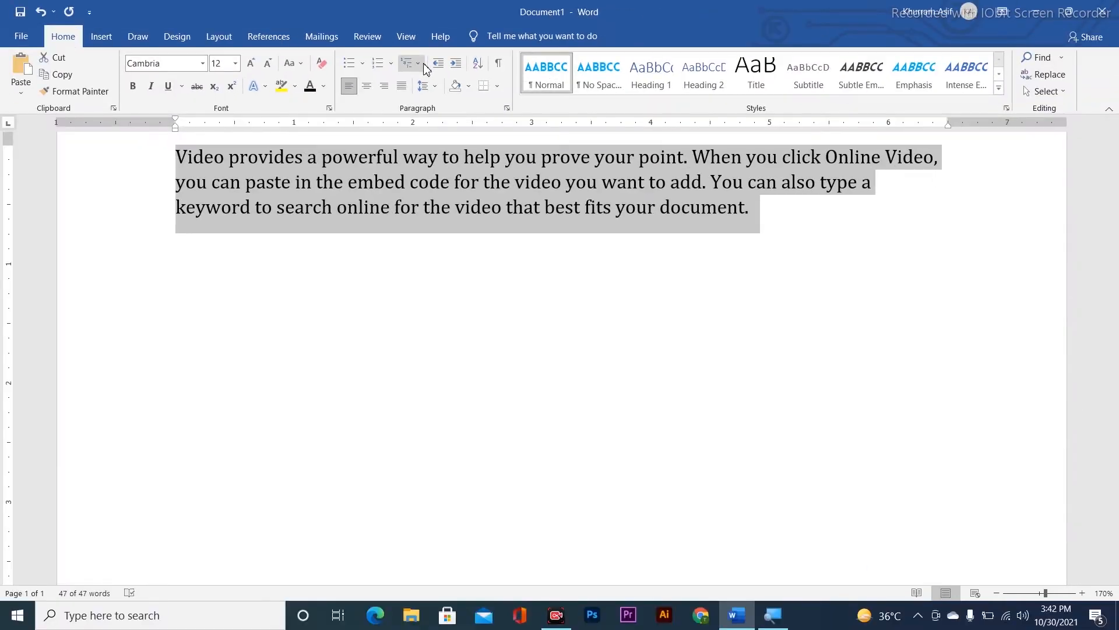
# - Increase the selected paragraph's left indent by seven levels, to 3.5 inches
pyautogui.hotkey('ctrl', 'm')
pyautogui.hotkey('ctrl', 'm')
pyautogui.hotkey('ctrl', 'm')
pyautogui.hotkey('ctrl', 'm')
pyautogui.hotkey('ctrl', 'm')
pyautogui.hotkey('ctrl', 'm')
pyautogui.hotkey('ctrl', 'm')
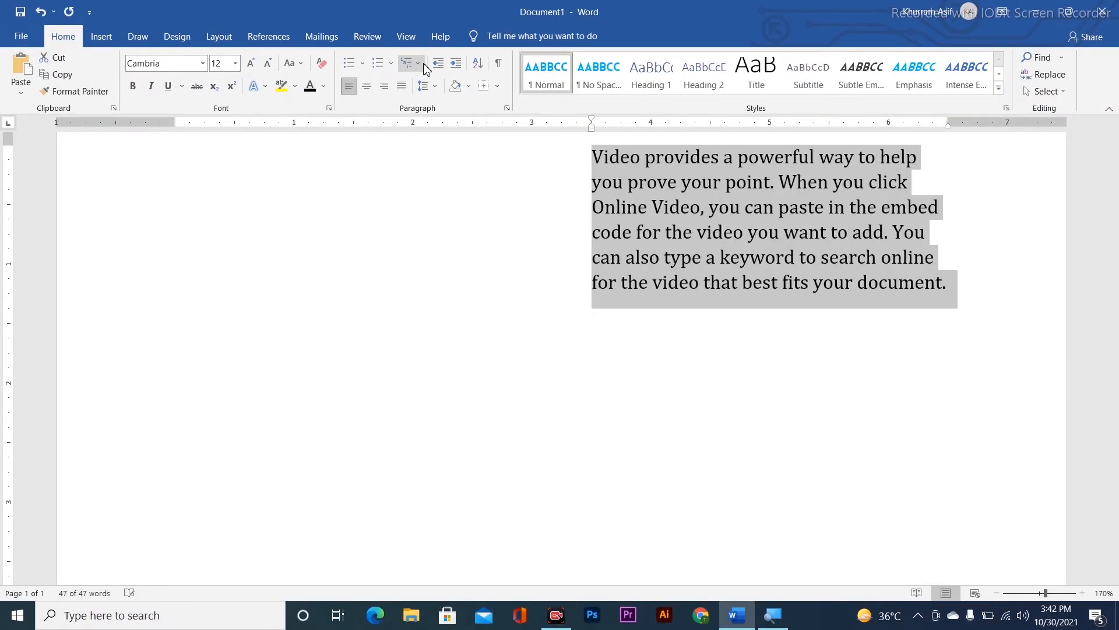
# - Decrease the selected paragraph's indent by seven levels, back to the left margin
pyautogui.hotkey('ctrl', 'shift', 'm')
pyautogui.hotkey('ctrl', 'shift', 'm')
pyautogui.hotkey('ctrl', 'shift', 'm')
pyautogui.hotkey('ctrl', 'shift', 'm')
pyautogui.hotkey('ctrl', 'shift', 'm')
pyautogui.hotkey('ctrl', 'shift', 'm')
pyautogui.hotkey('ctrl', 'shift', 'm')
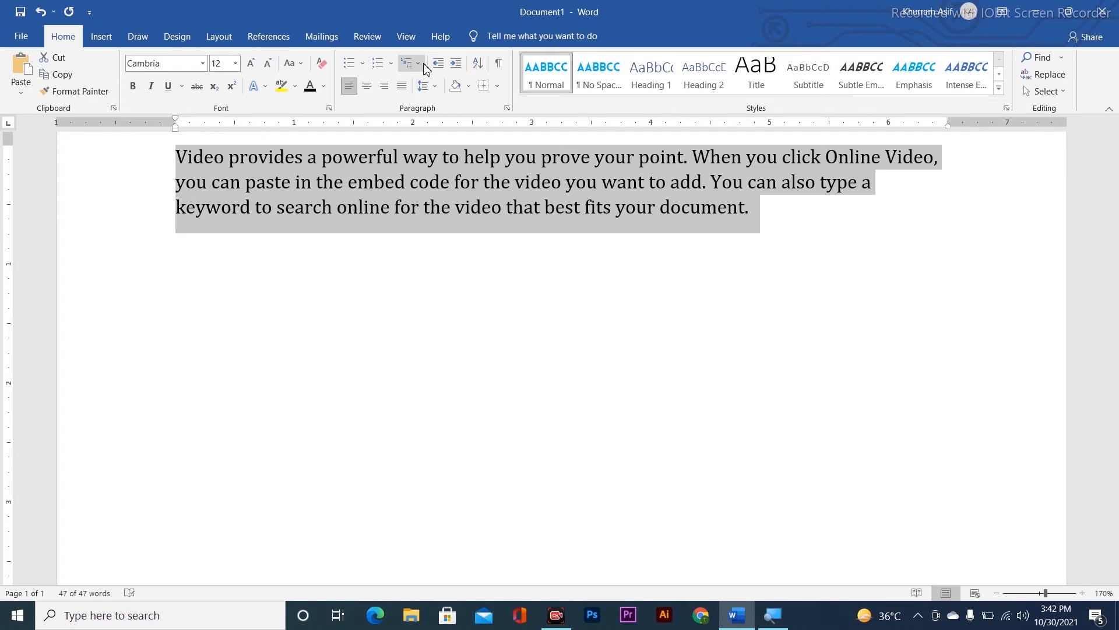
# - Delete the entire sample paragraph to clear the page
pyautogui.scroll(1, 484, 192)
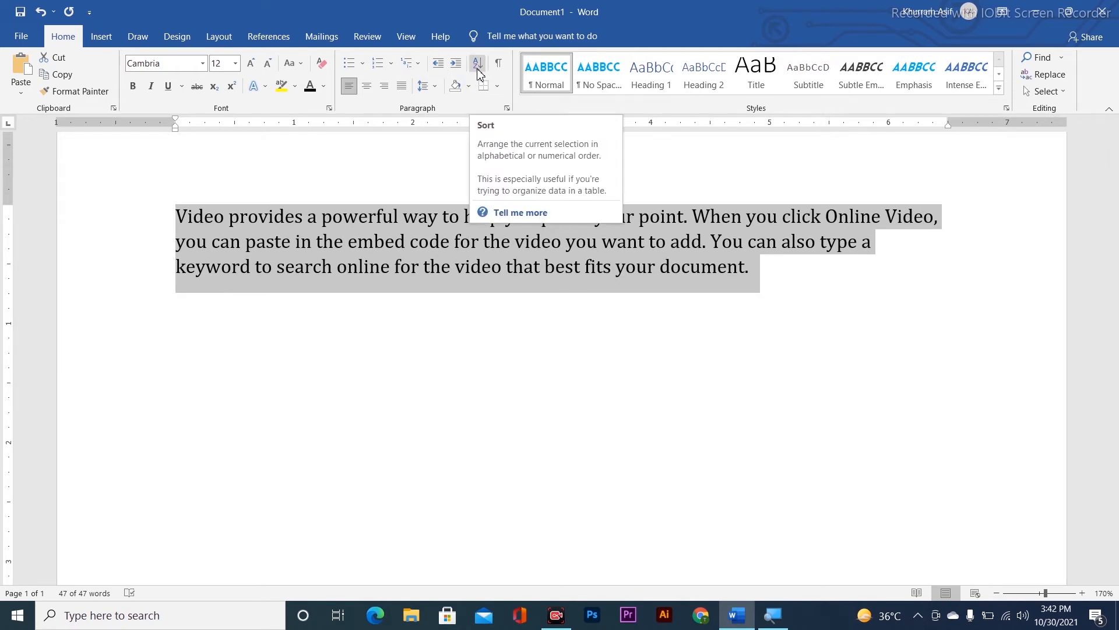
pyautogui.moveTo(782, 300); pyautogui.dragTo(9, 184)
pyautogui.press('Delete')
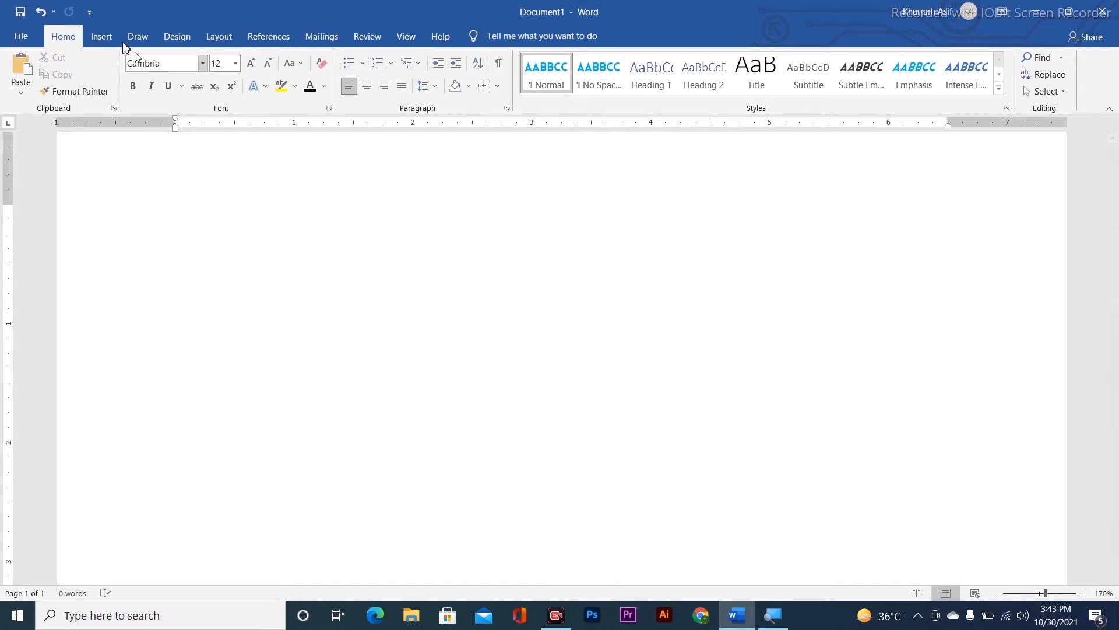
# - Insert a table with three columns and four rows on the empty page
pyautogui.click(101, 36)
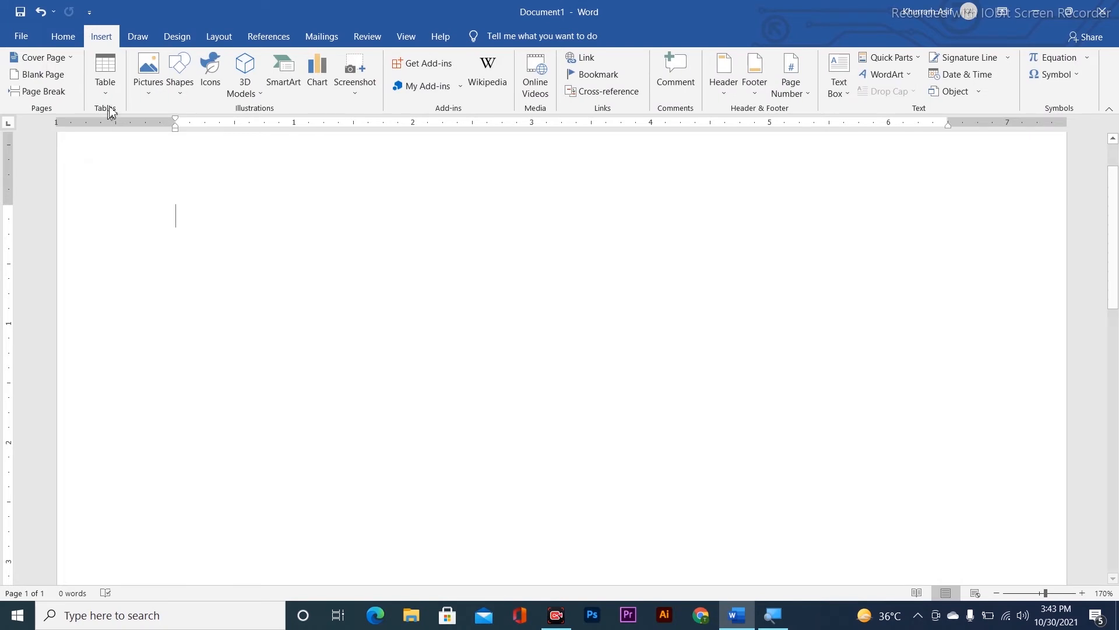
pyautogui.click(107, 87)
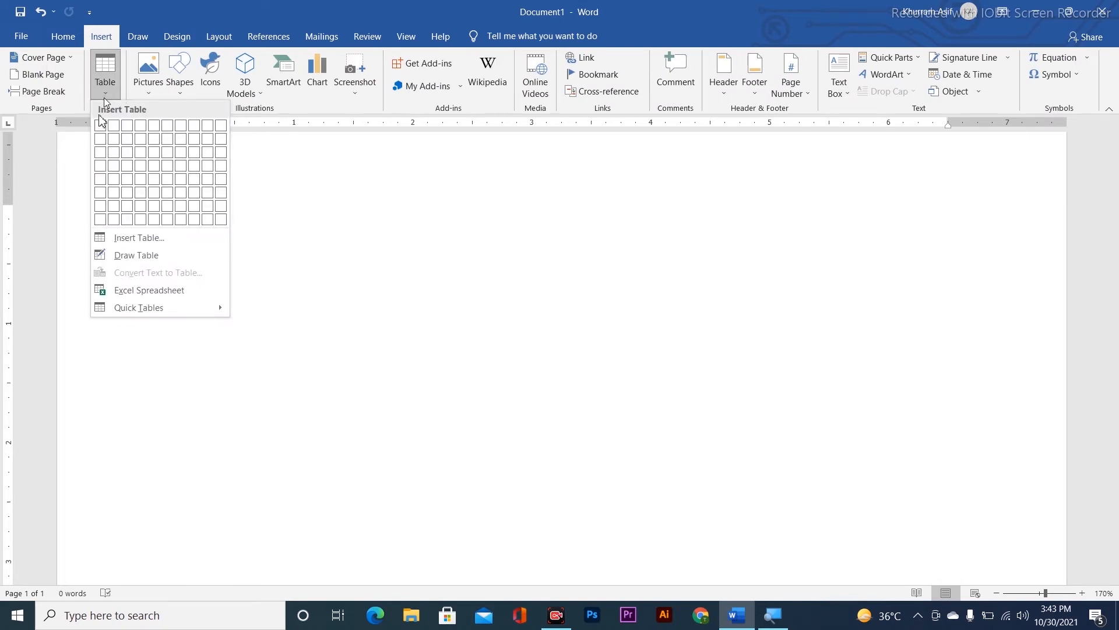
pyautogui.click(132, 167)
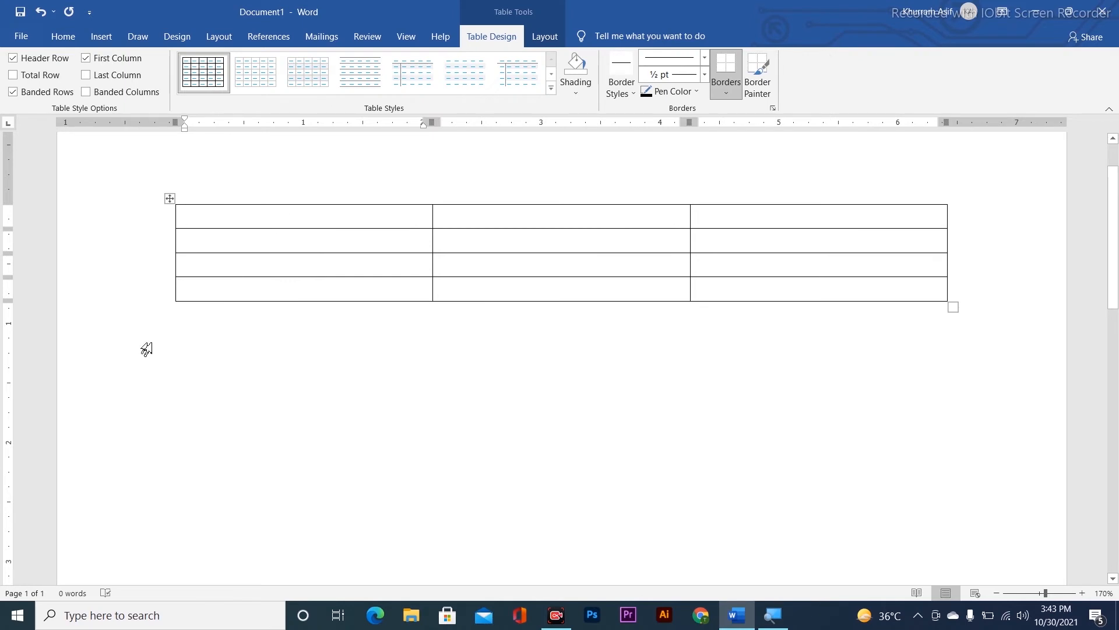
# - Fill the table's first row with the headings "S.NO", "NAMES" and "SALARY"
pyautogui.write('S.NO')
pyautogui.press('Tab')
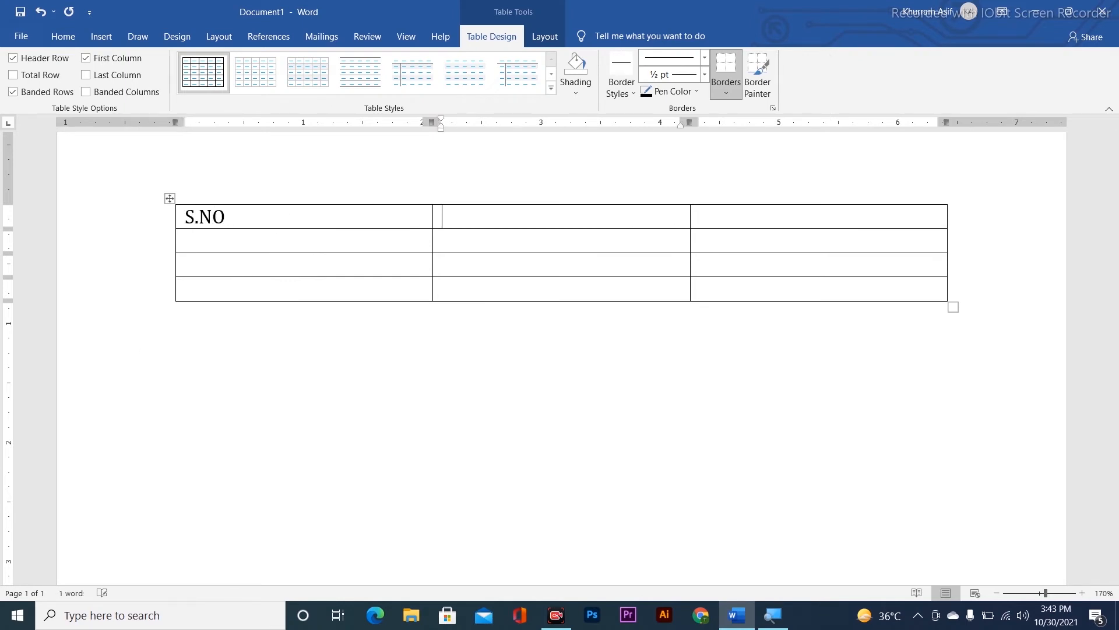
pyautogui.write('NAMES')
pyautogui.press('Tab')
pyautogui.write('SLA')
pyautogui.press('Right')
pyautogui.press('BackSpace')
pyautogui.press('BackSpace')
pyautogui.write('ALARY')
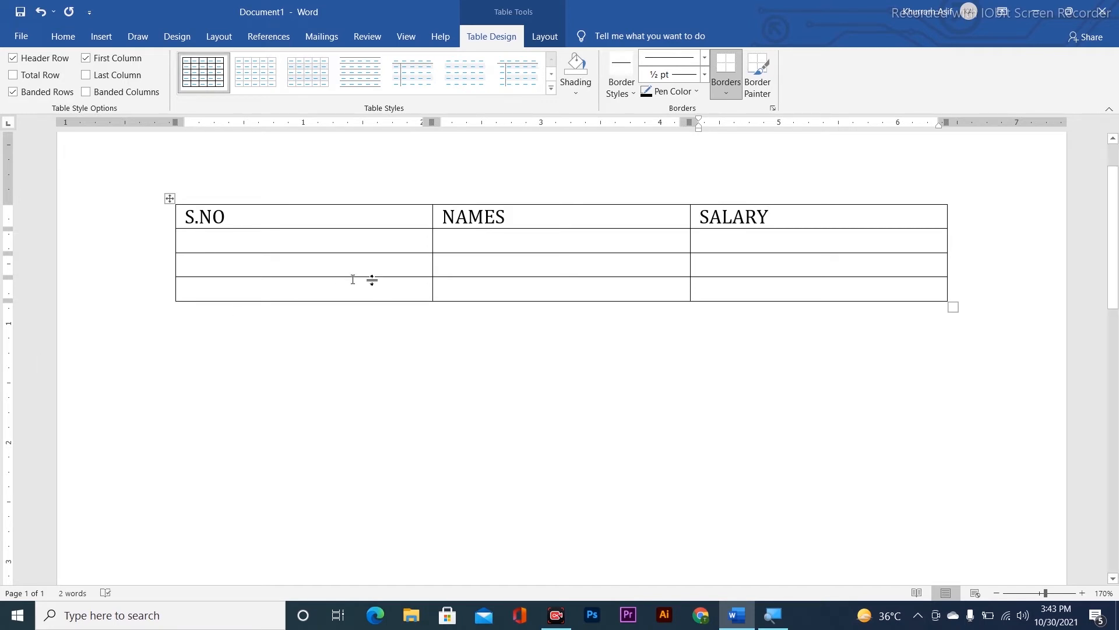
# - Narrow the S.NO column to about 1.1 inches and number its three rows 1, 2 and 3
pyautogui.moveTo(432, 242); pyautogui.dragTo(309, 251)
pyautogui.click(248, 249)
pyautogui.write('1')
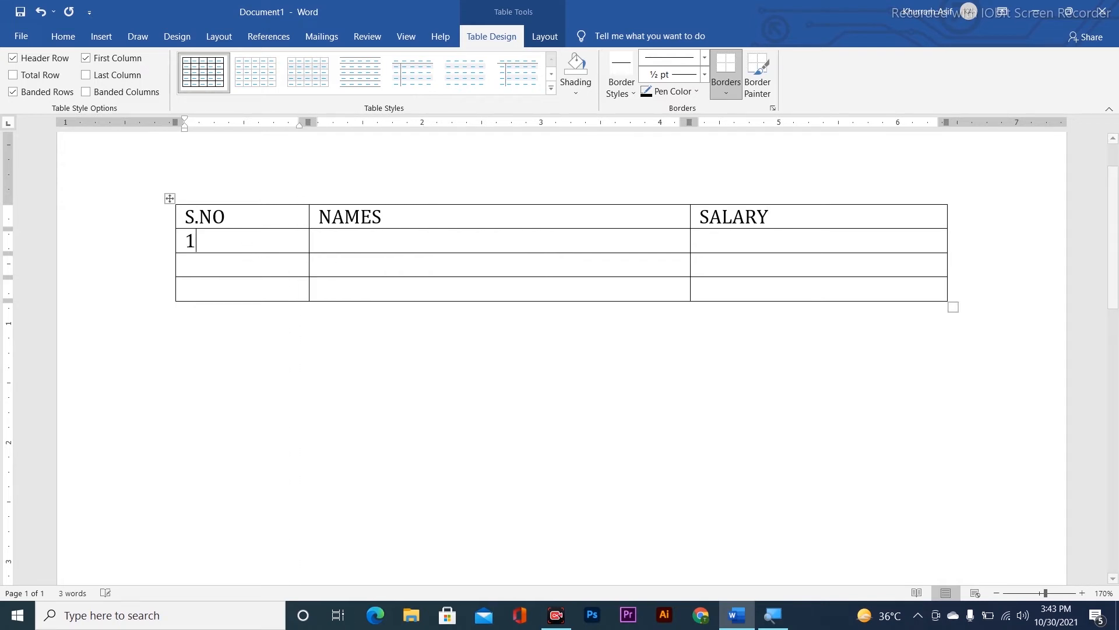
pyautogui.press('Down')
pyautogui.write('2')
pyautogui.press('Right')
pyautogui.press('Down')
pyautogui.press('Left')
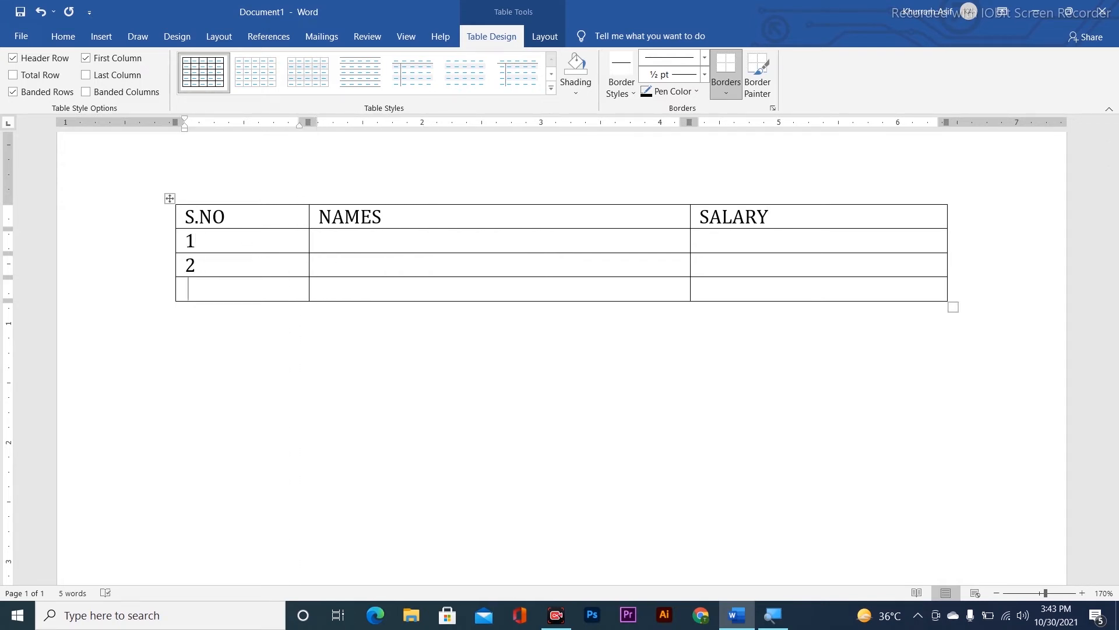
pyautogui.write('3')
# - Fill the NAMES column with three first names, one per numbered row, capitalizing only each initial letter
pyautogui.click(371, 245)
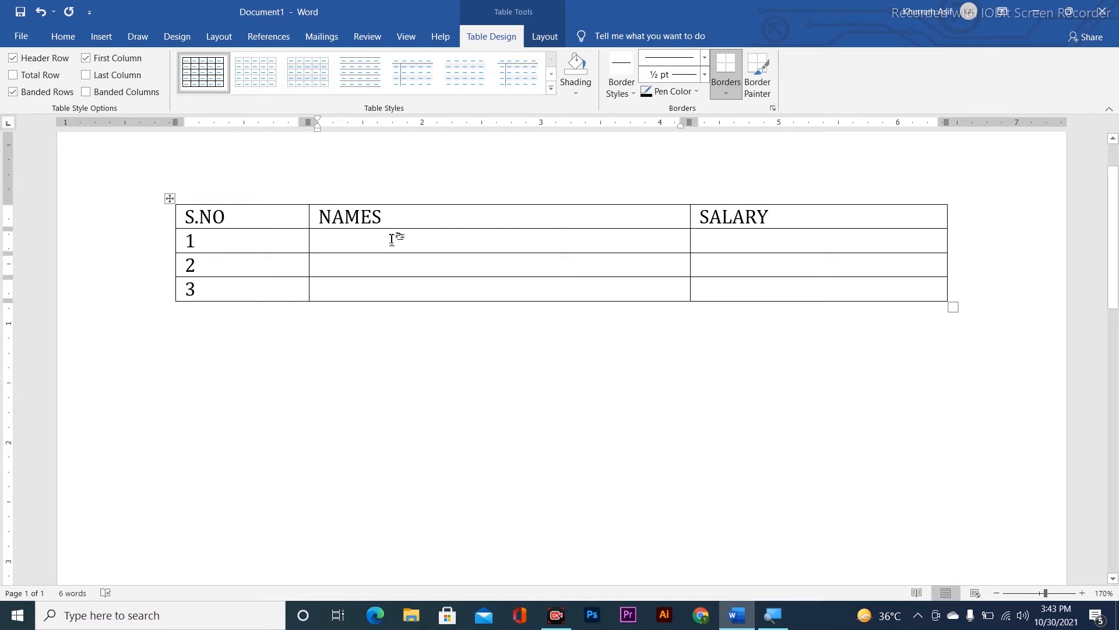
pyautogui.write('ALI')
pyautogui.press('Down')
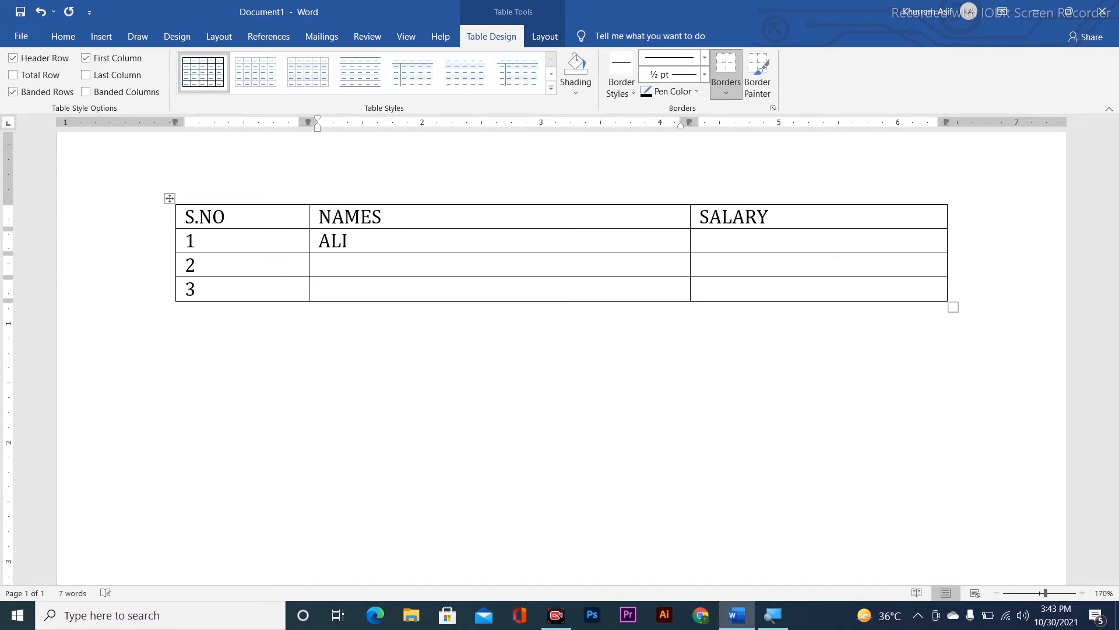
pyautogui.hotkey('shift', 'Tab')
pyautogui.press('Up')
pyautogui.press('Tab')
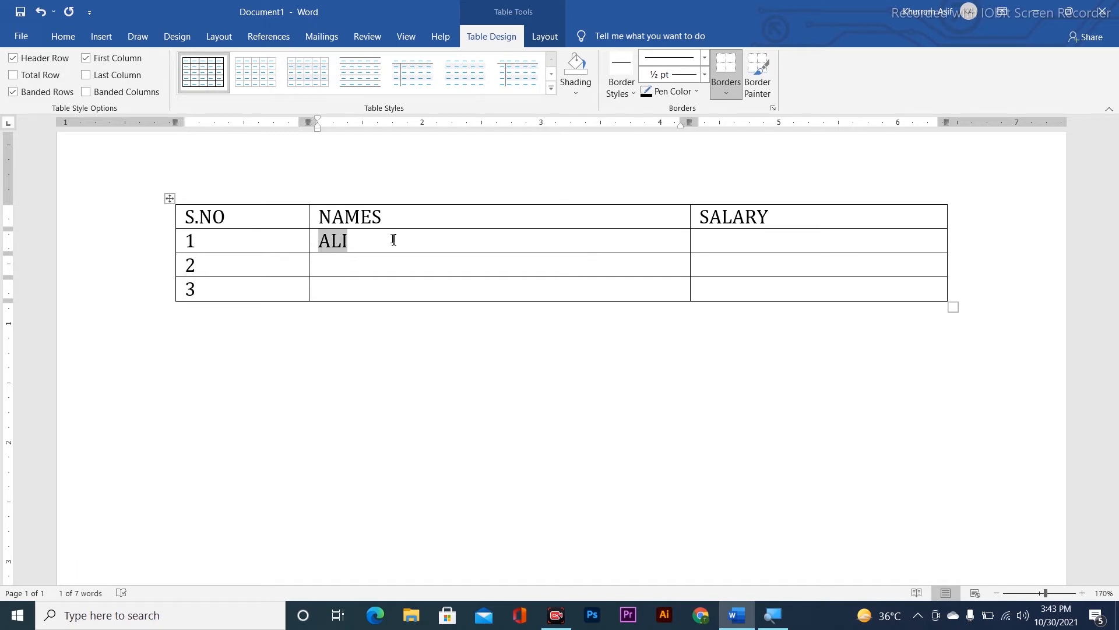
pyautogui.write('Ali')
pyautogui.press('Down')
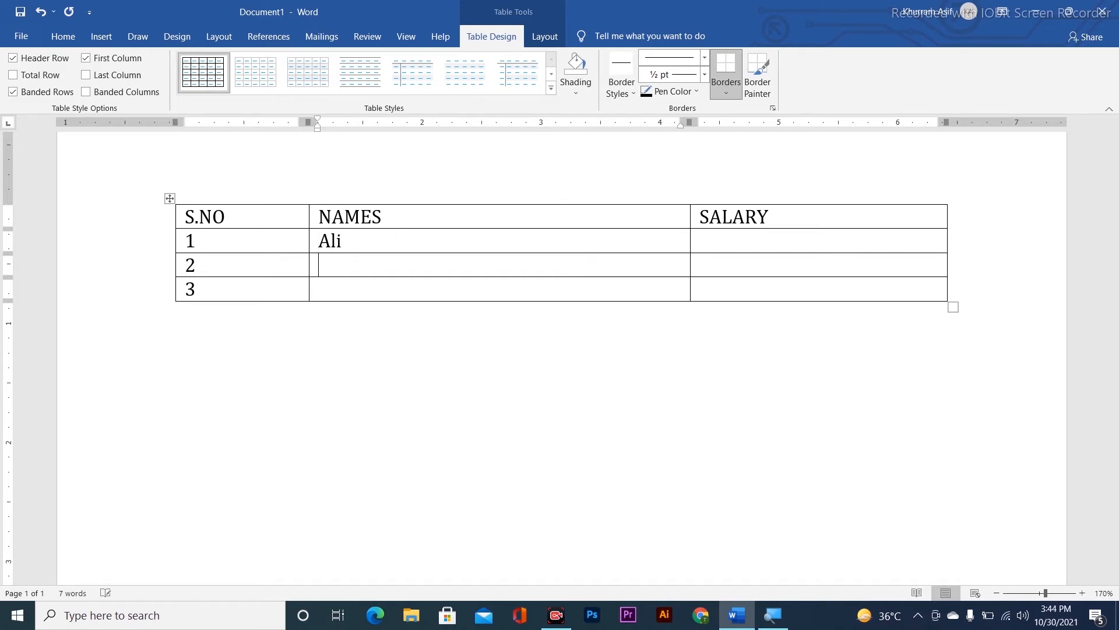
pyautogui.write('Osama')
pyautogui.press('Down')
pyautogui.write('Ozair')
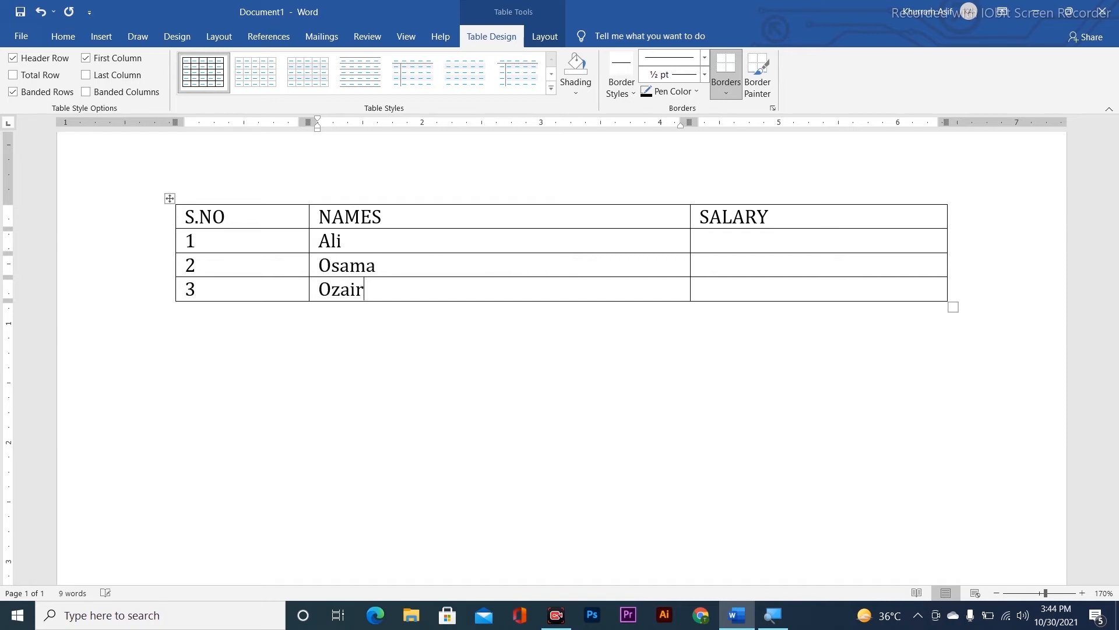
# - Fill the SALARY column with 1200, 1100 and 5000 from the first to the third numbered row
pyautogui.click(794, 239)
pyautogui.write('1200')
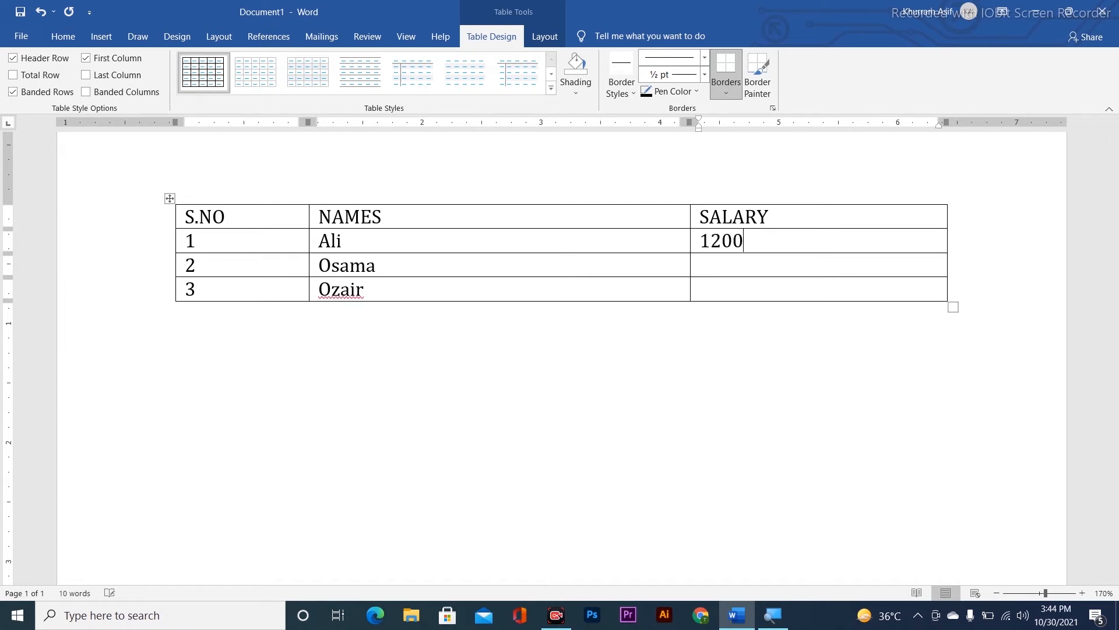
pyautogui.press('Down')
pyautogui.write('1100')
pyautogui.press('Down')
pyautogui.write('5000')
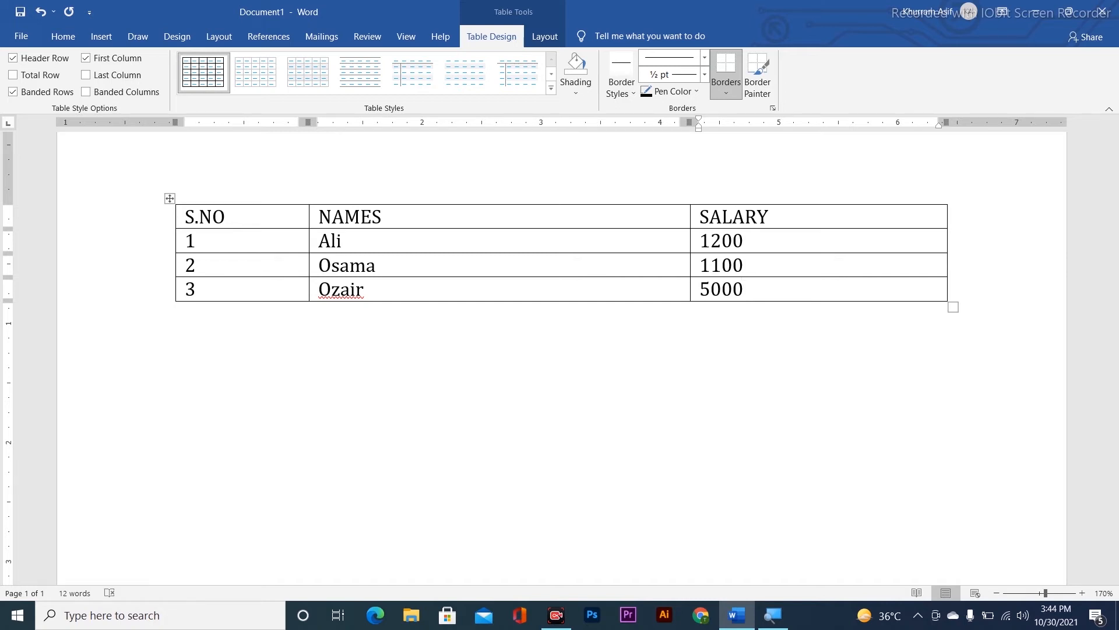
# - Sort the three data rows by the salary values in Column 3, with type Number in ascending order
pyautogui.moveTo(407, 242); pyautogui.dragTo(405, 292)
pyautogui.moveTo(854, 246); pyautogui.dragTo(842, 292)
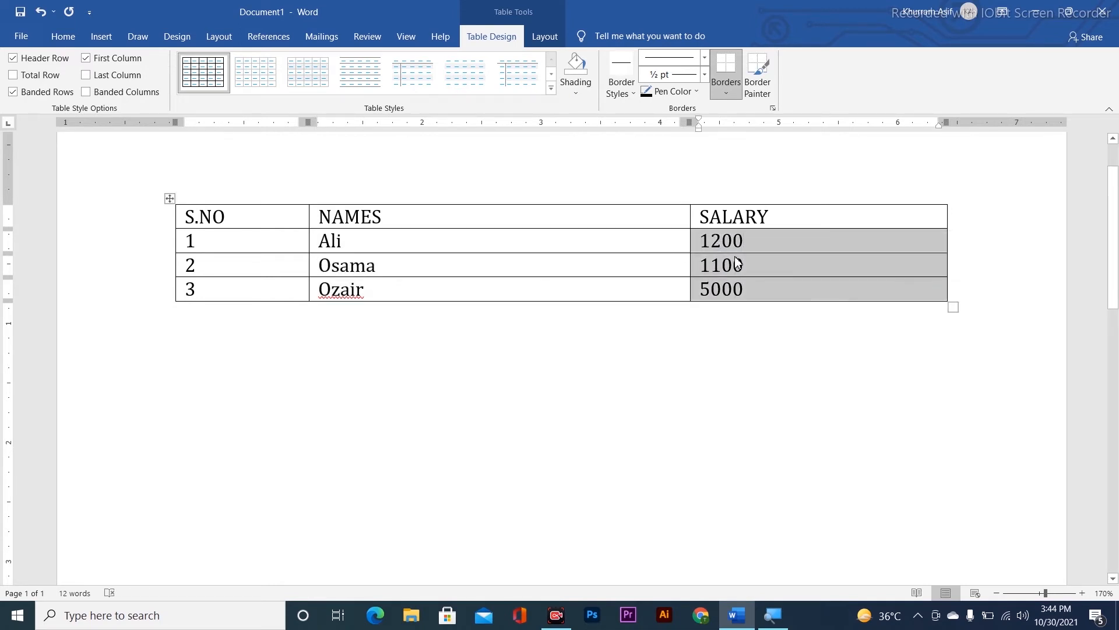
pyautogui.moveTo(780, 238); pyautogui.dragTo(800, 292)
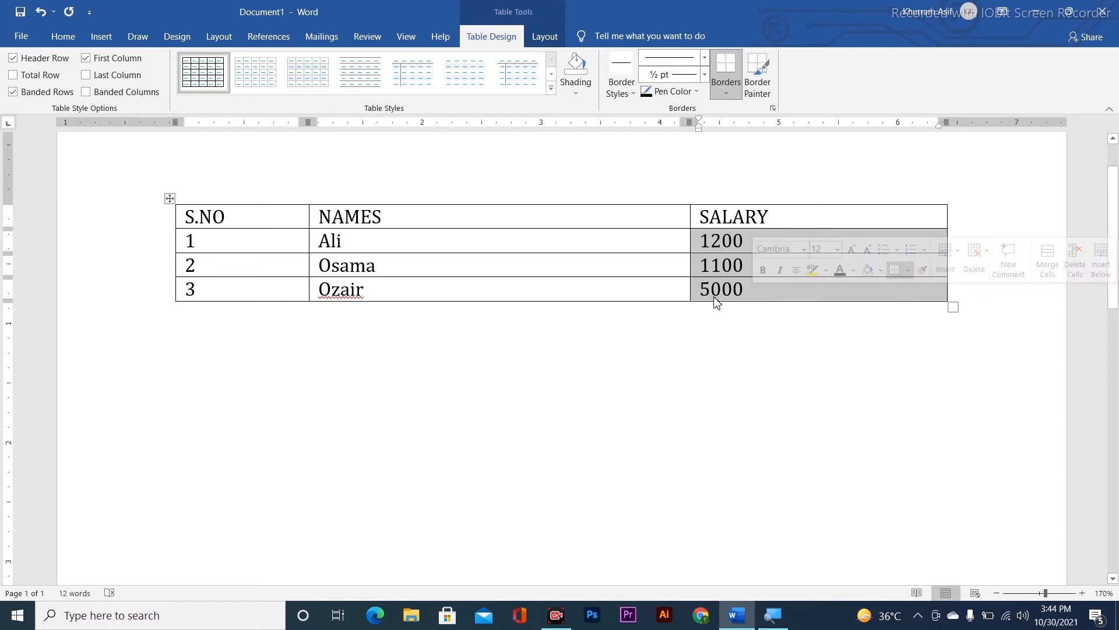
pyautogui.click(54, 41)
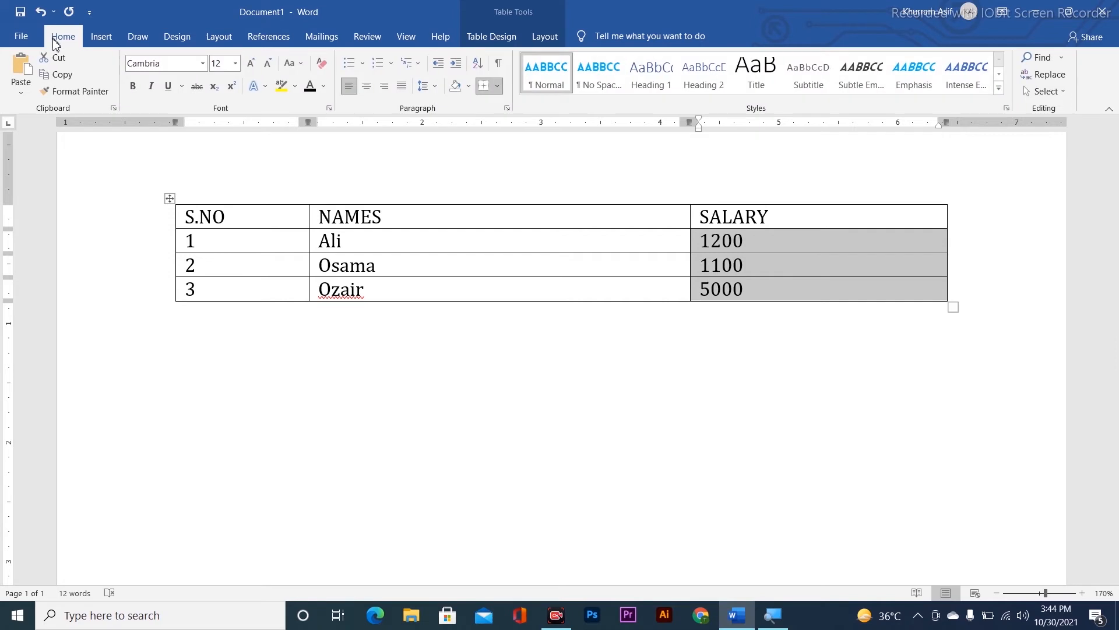
pyautogui.click(478, 67)
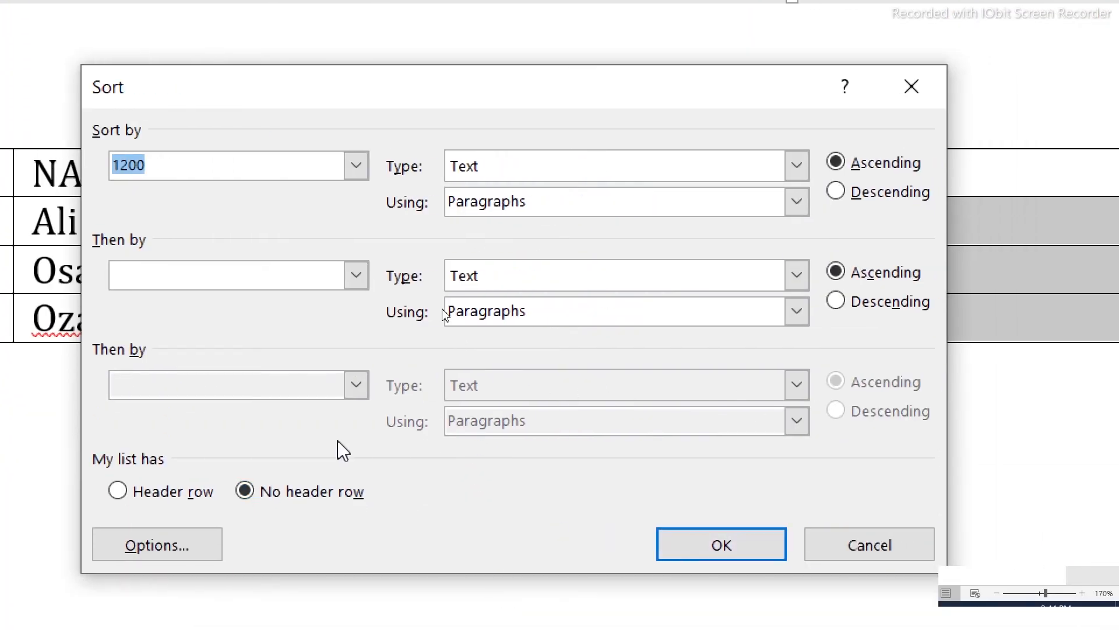
pyautogui.click(357, 166)
pyautogui.click(156, 196)
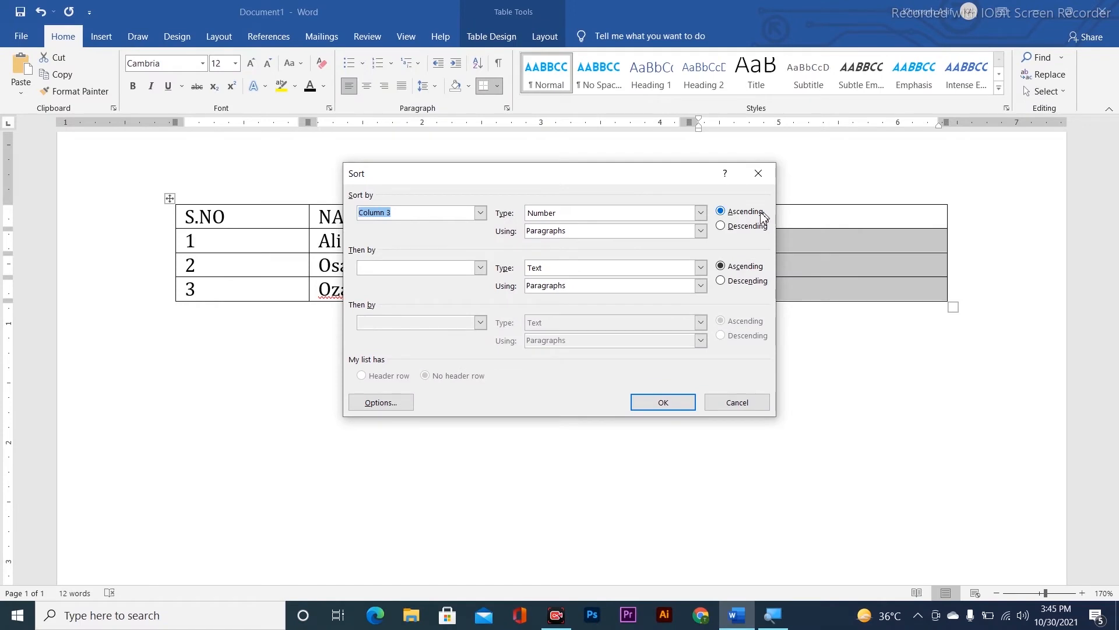
pyautogui.click(842, 317)
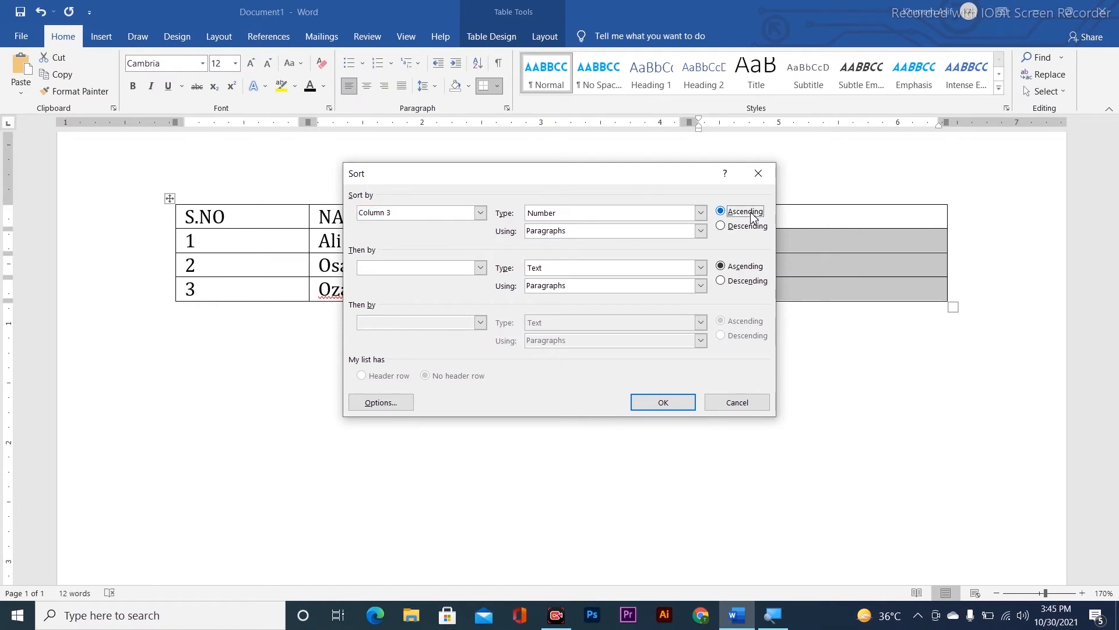
pyautogui.moveTo(617, 177); pyautogui.dragTo(483, 193)
pyautogui.click(426, 384)
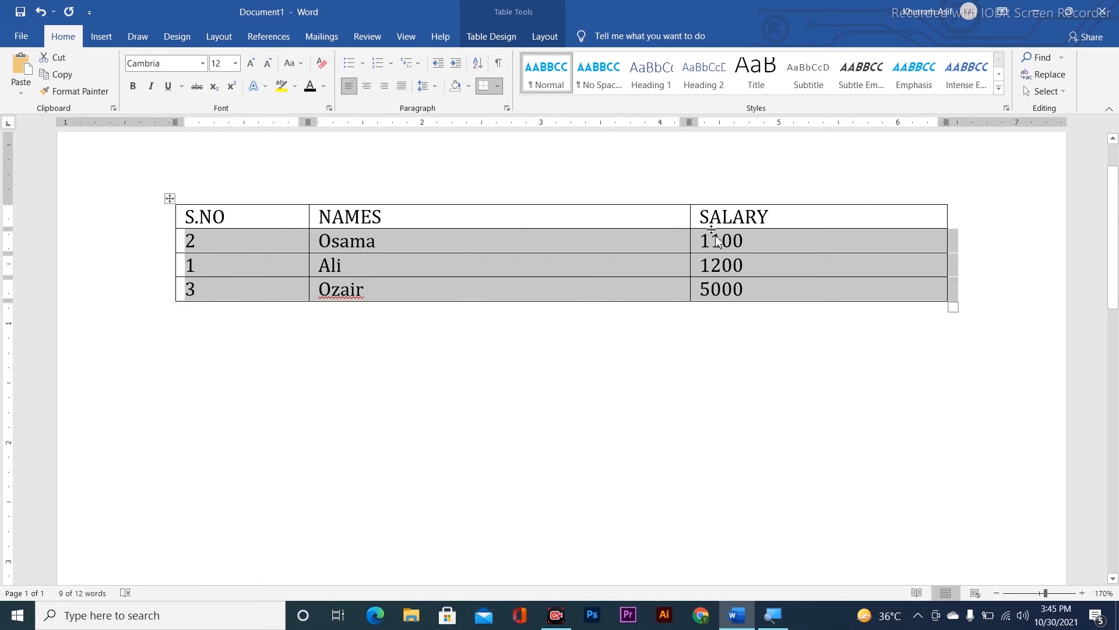
pyautogui.click(627, 242)
pyautogui.click(244, 259)
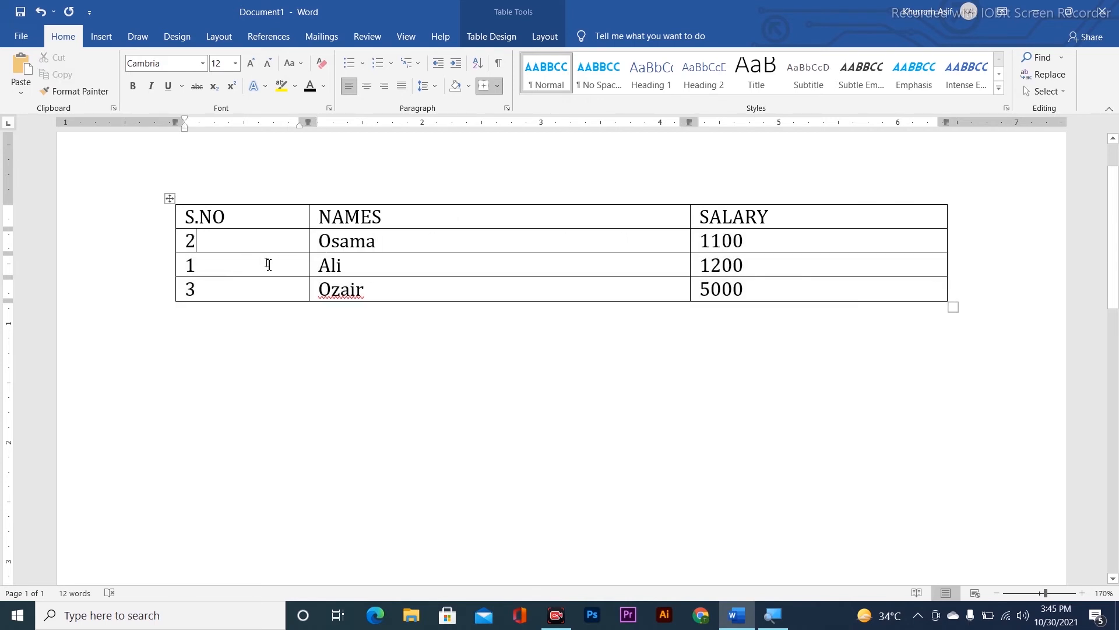
# - Delete the whole salary table from the document
pyautogui.click(648, 257)
pyautogui.click(817, 266)
pyautogui.click(170, 198)
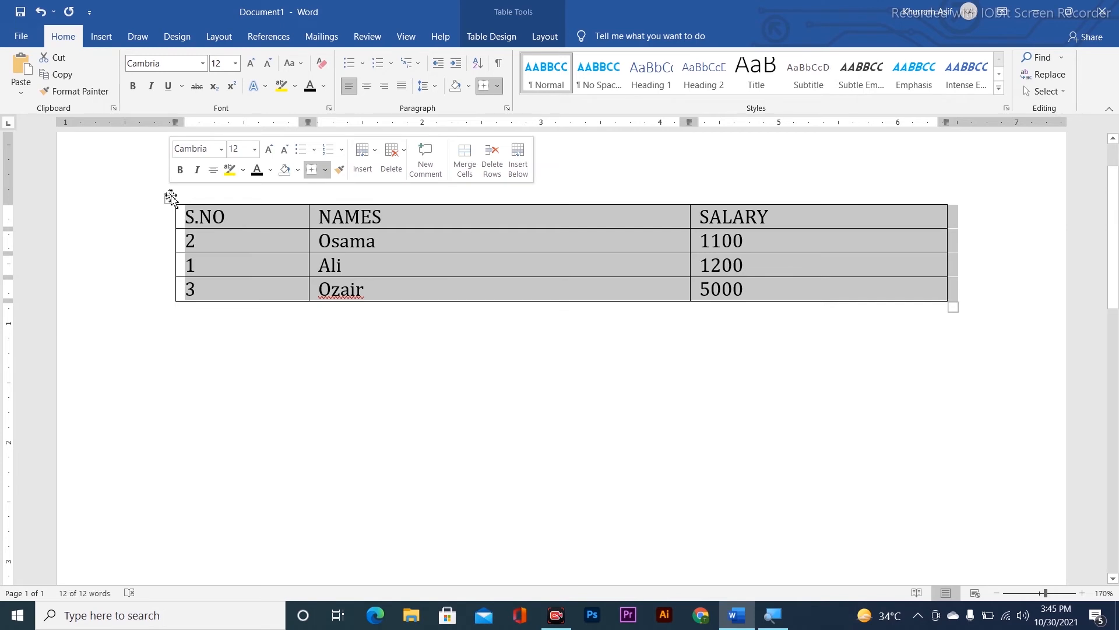
pyautogui.press('BackSpace')
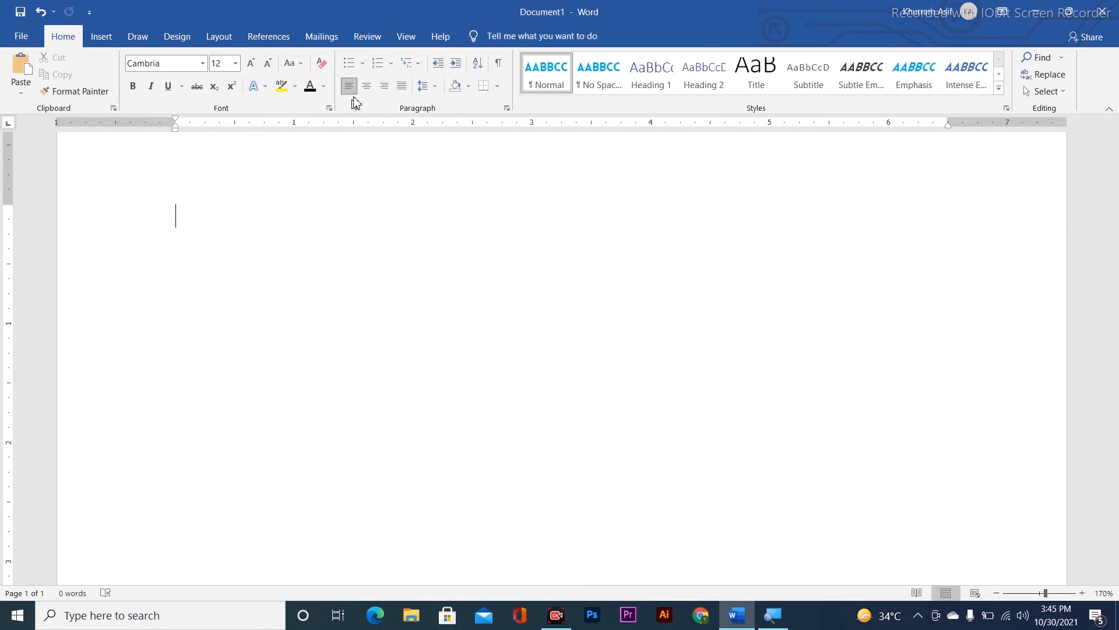
# - Generate one paragraph of sample text with the formula =rand(1)
pyautogui.write('=rand(1)')
pyautogui.press('Return')
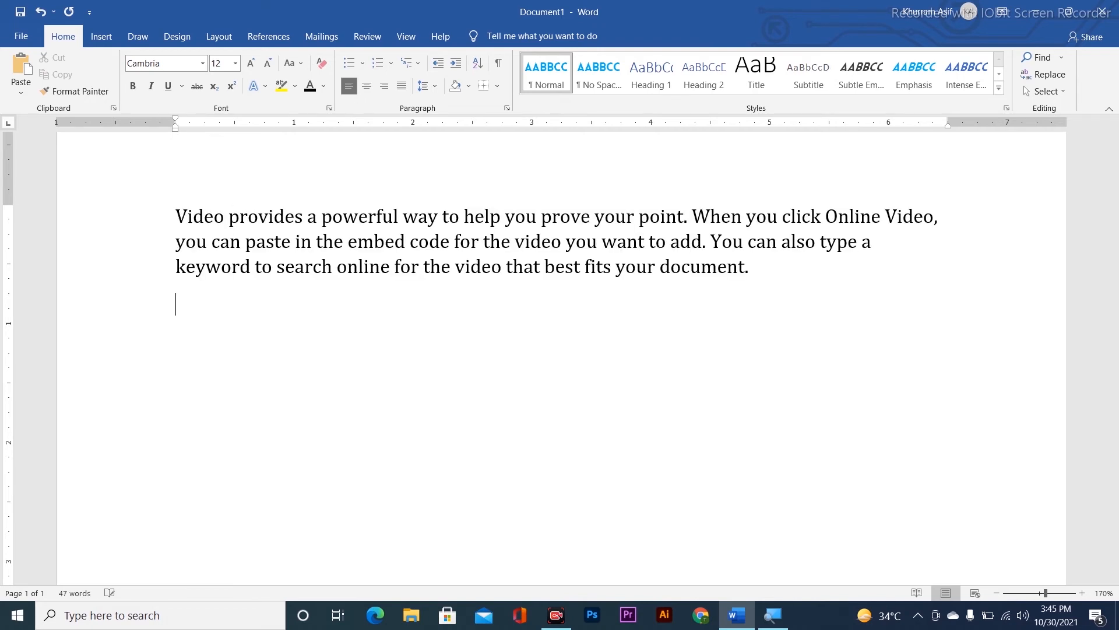
pyautogui.scroll(1, 373, 240)
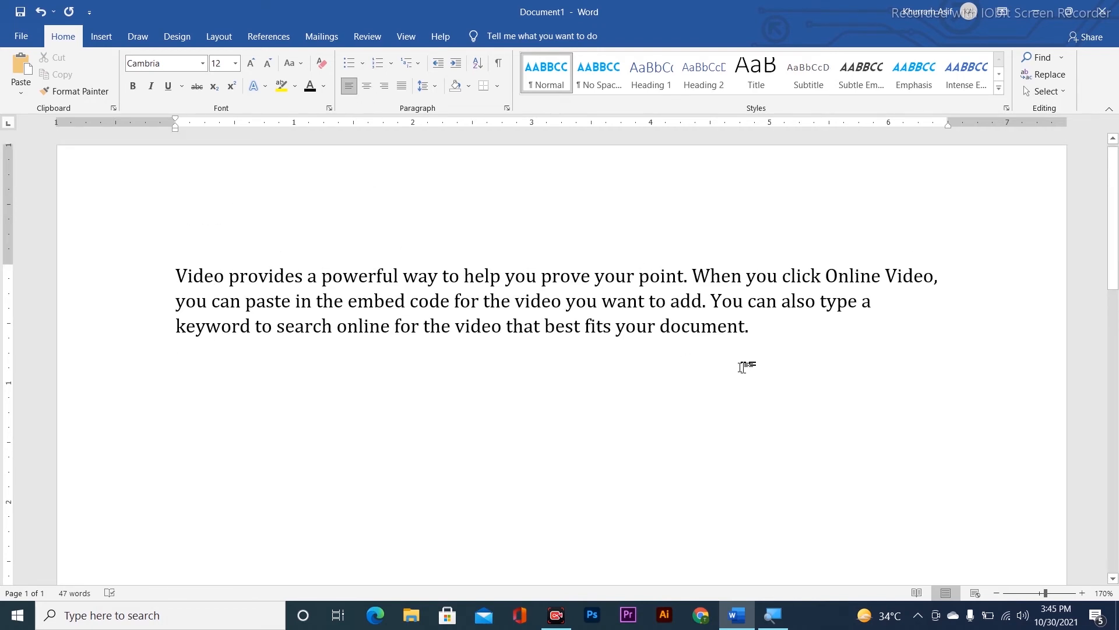
# - Copy the sample paragraph and cycle its alignment through right, centre, left and justified, finishing with left alignment
pyautogui.moveTo(755, 326); pyautogui.dragTo(141, 253)
pyautogui.hotkey('ctrl', 'c')
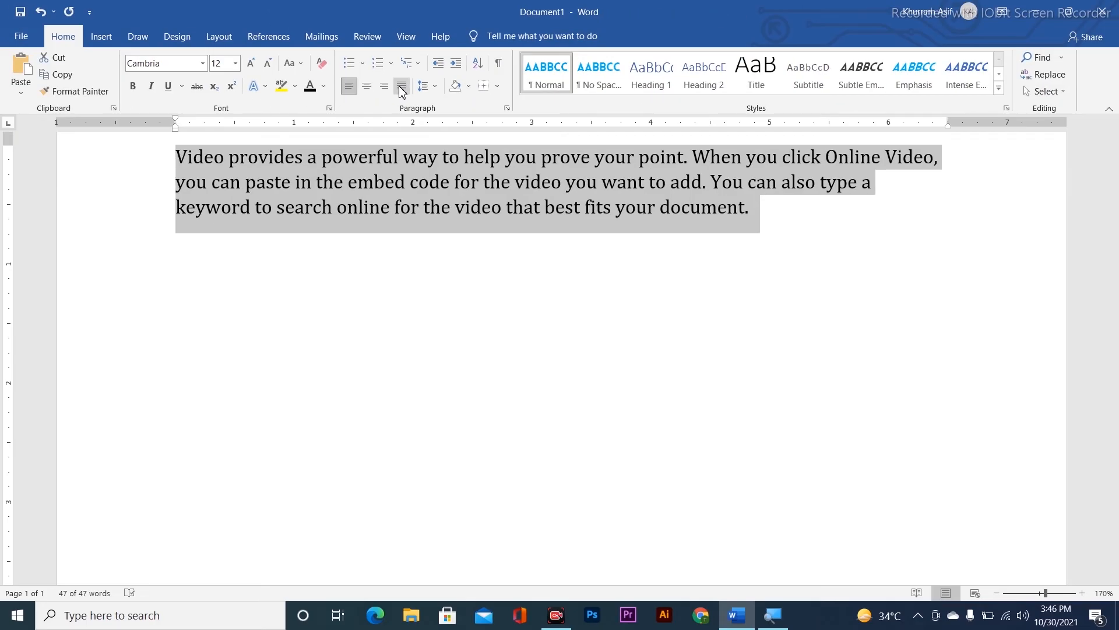
pyautogui.click(383, 86)
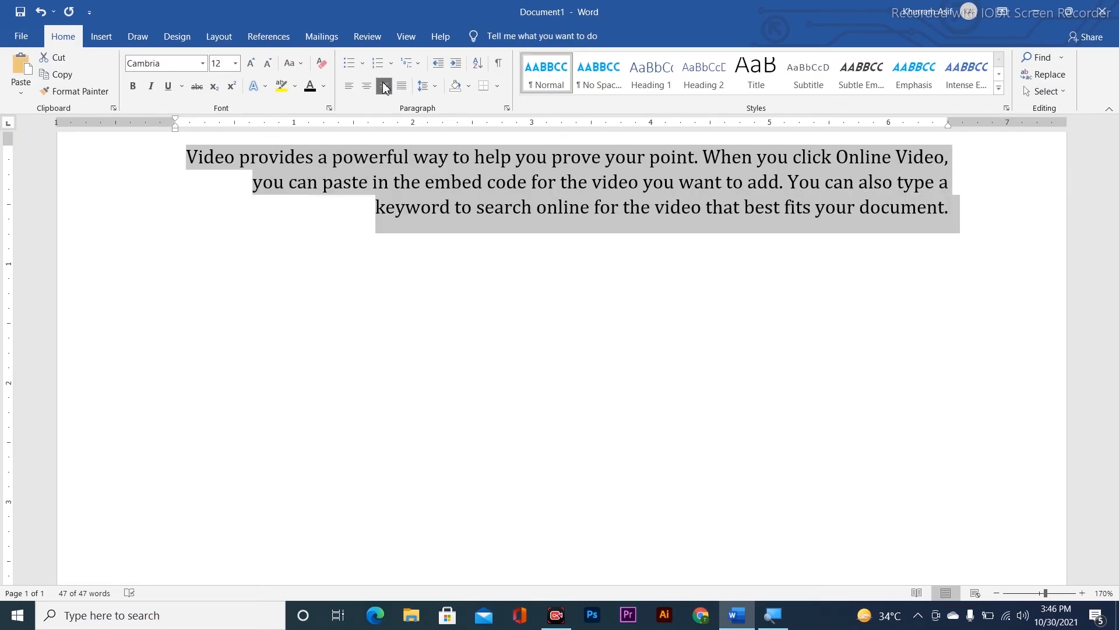
pyautogui.scroll(1, 438, 262)
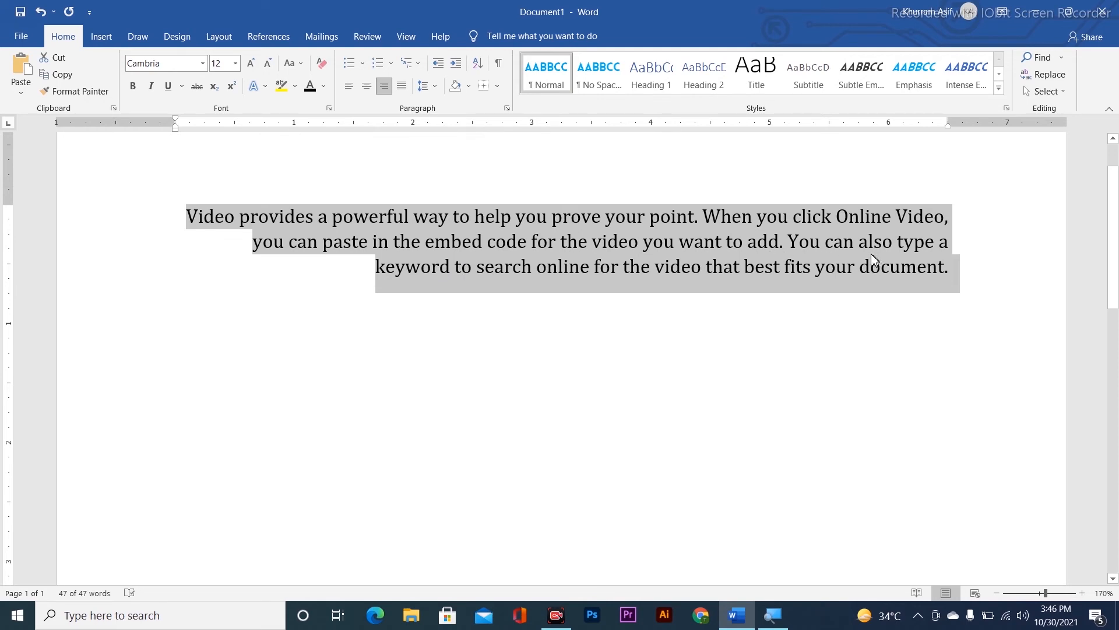
pyautogui.click(367, 87)
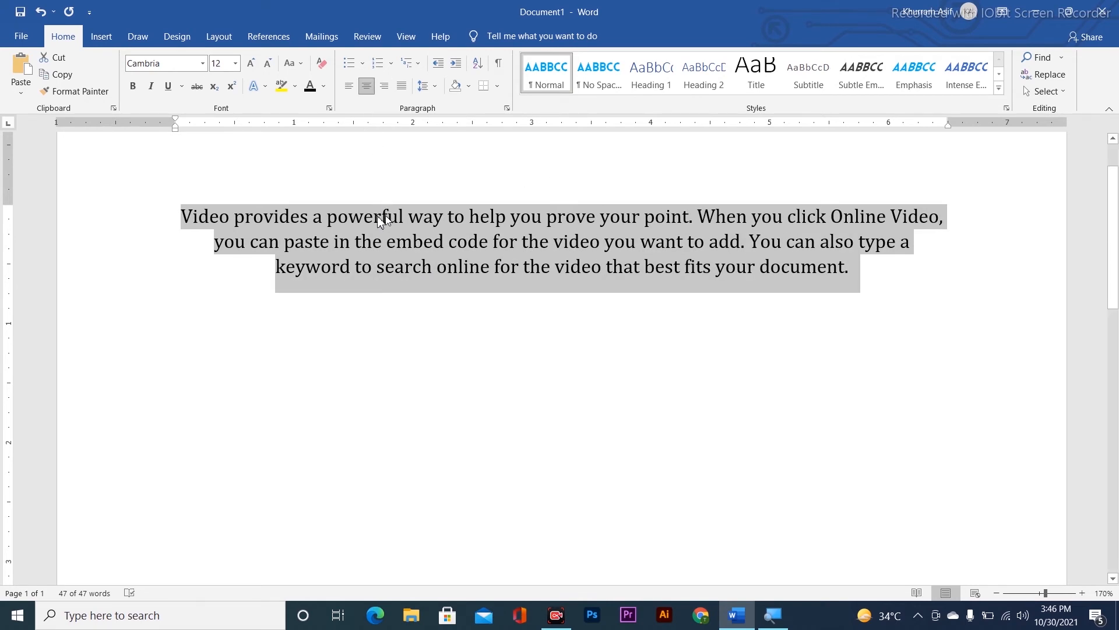
pyautogui.click(348, 87)
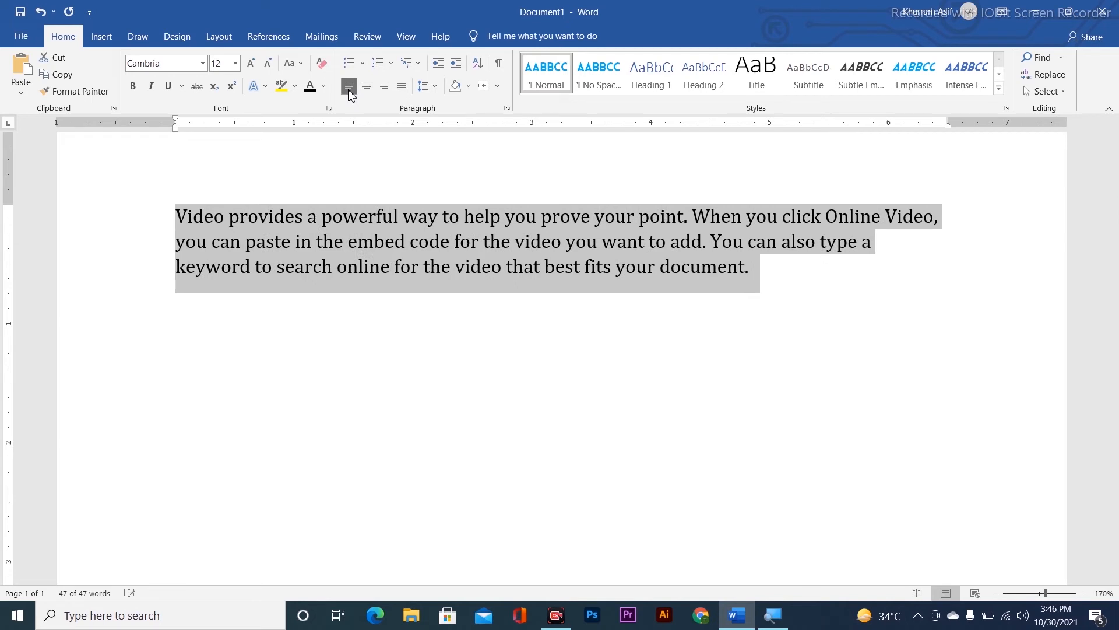
pyautogui.click(403, 87)
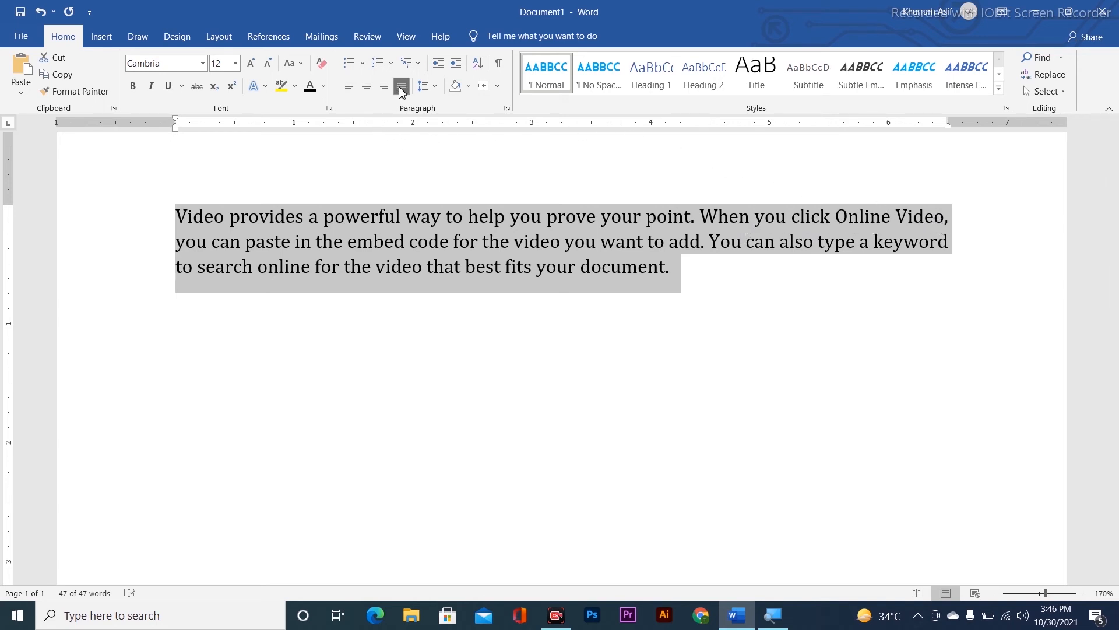
pyautogui.click(349, 86)
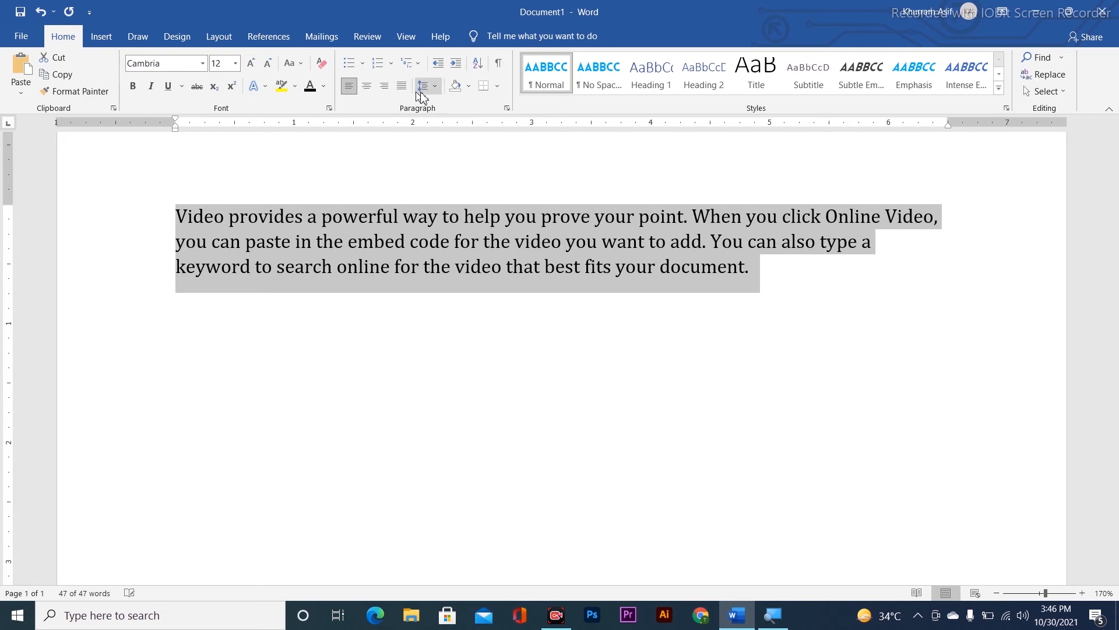
# - Review the line and paragraph spacing options and preview Add Space Before Paragraph on the sample paragraph
pyautogui.click(427, 88)
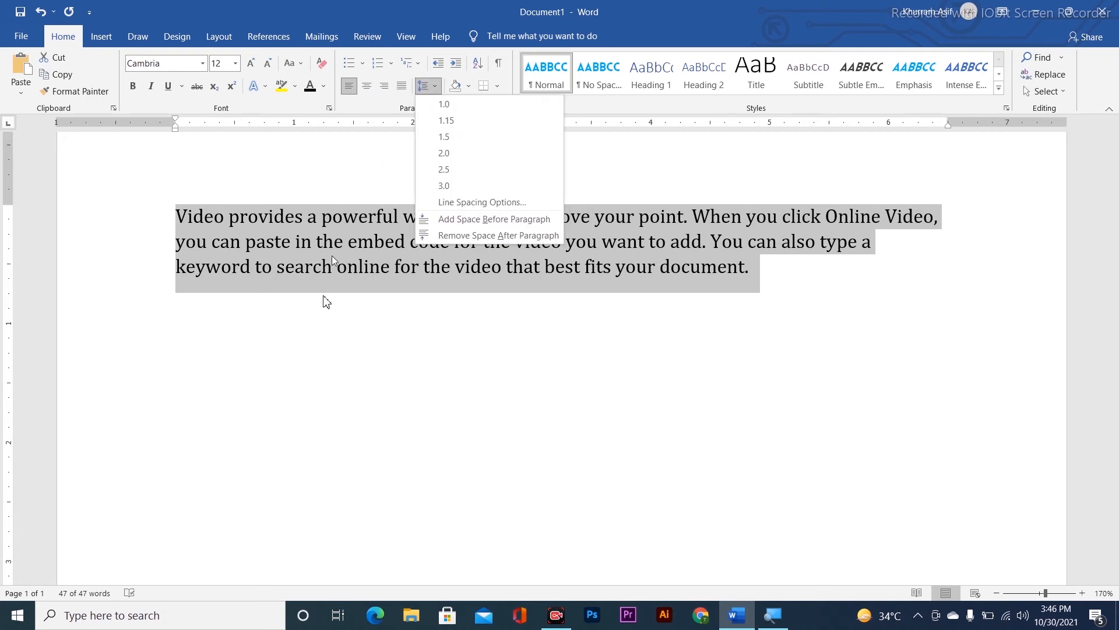
pyautogui.press('Escape')
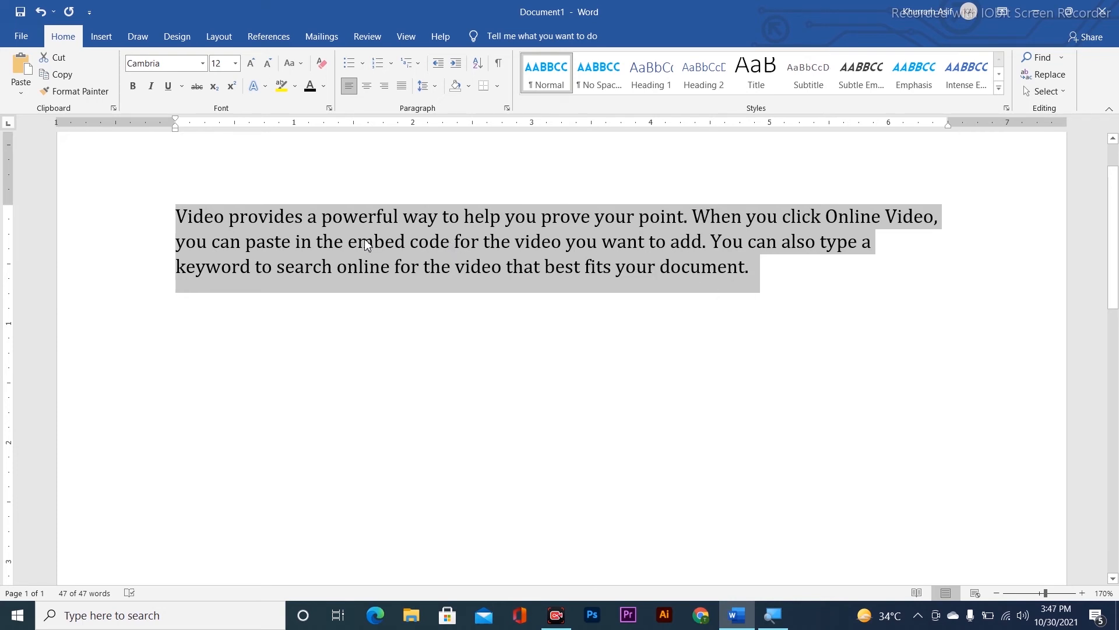
pyautogui.click(427, 88)
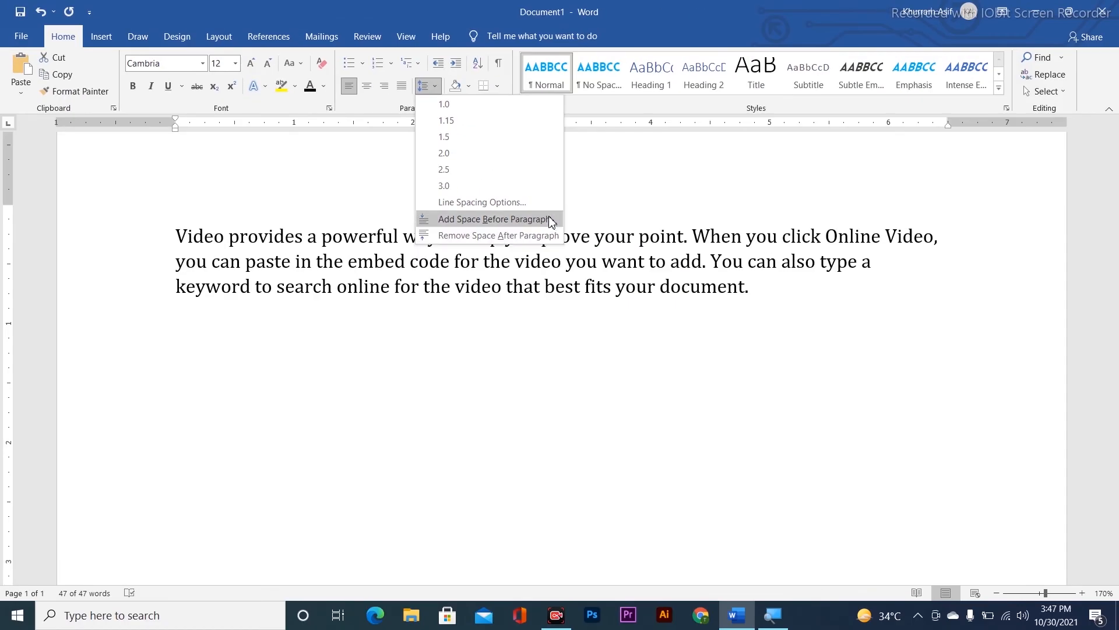
pyautogui.click(791, 277)
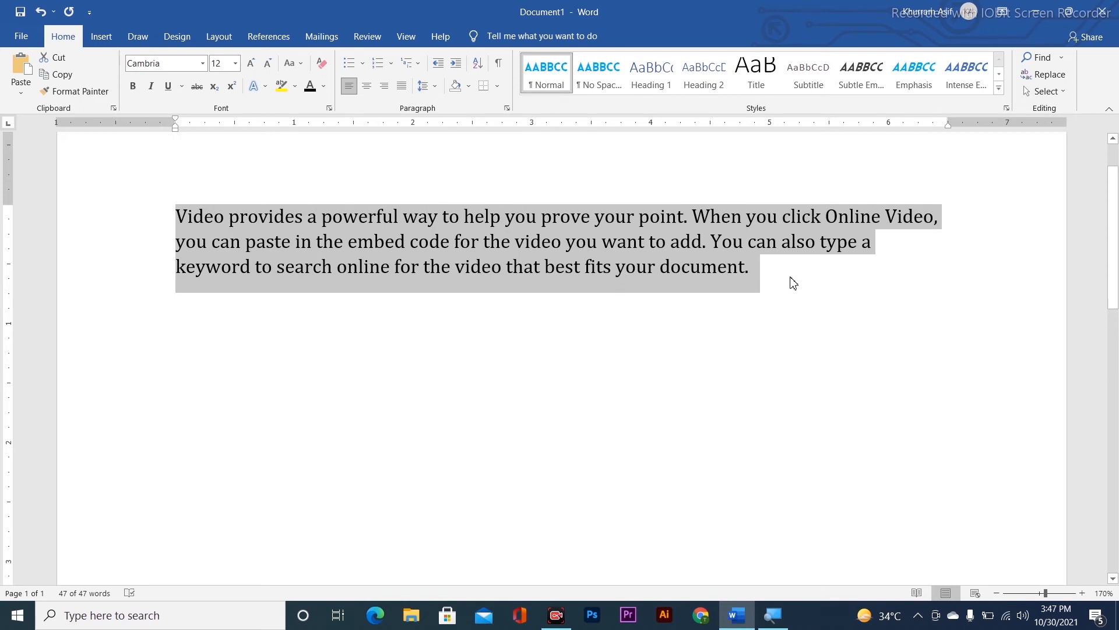
# - Paste two copies of the sample paragraph below the original
pyautogui.hotkey('ctrl', 'End')
pyautogui.hotkey('ctrl', 'v')
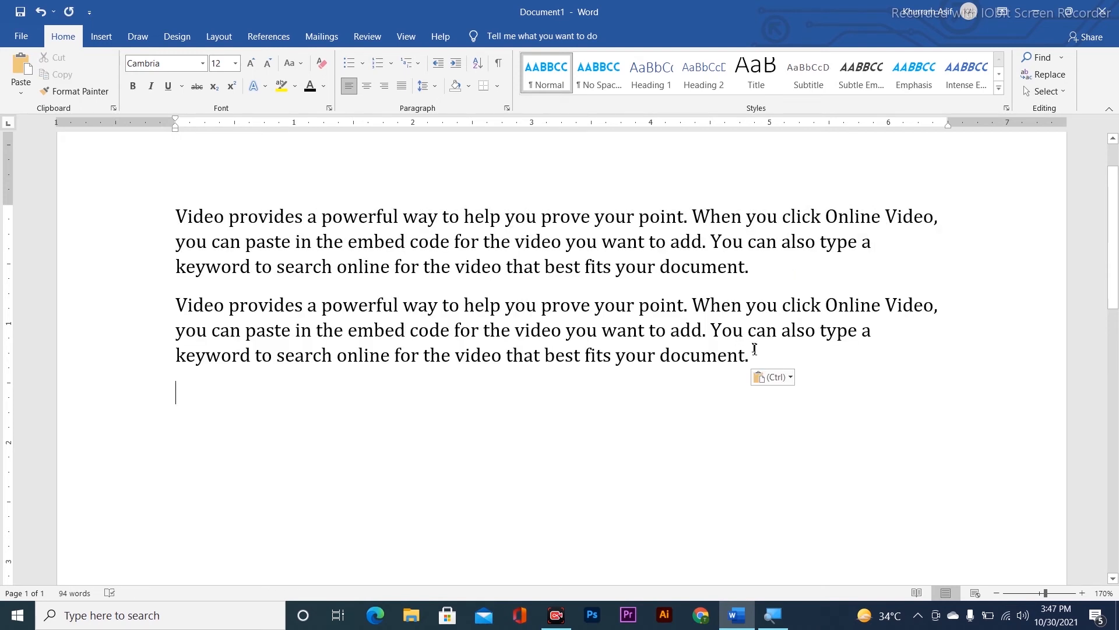
pyautogui.click(176, 303)
pyautogui.hotkey('ctrl', 'End')
pyautogui.hotkey('ctrl', 'v')
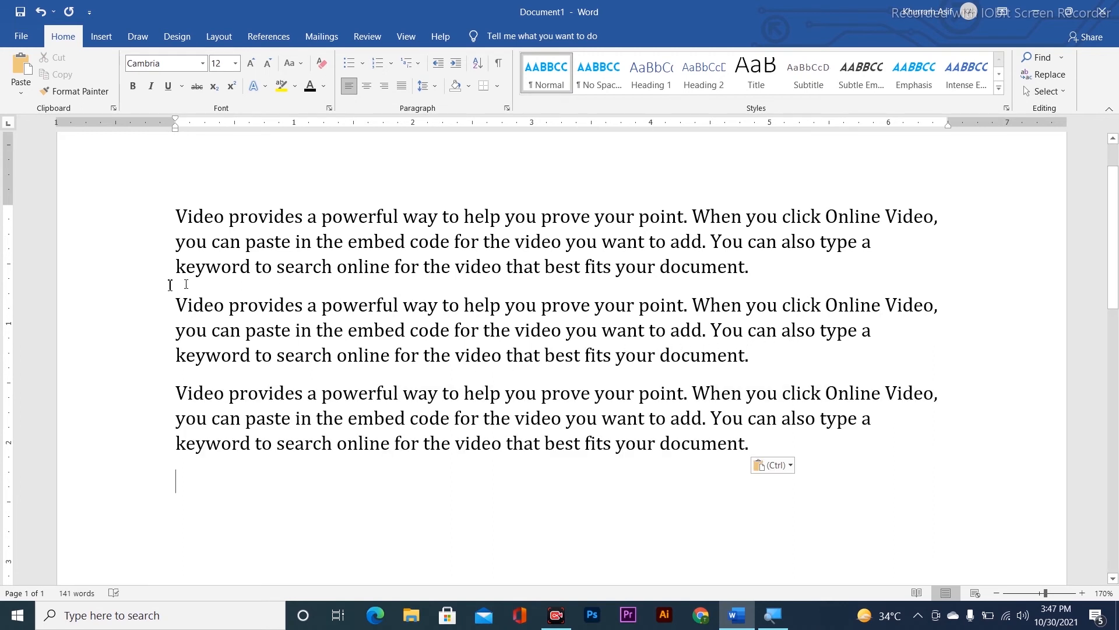
# - Remove the space after the second paragraph
pyautogui.moveTo(177, 302); pyautogui.dragTo(766, 360)
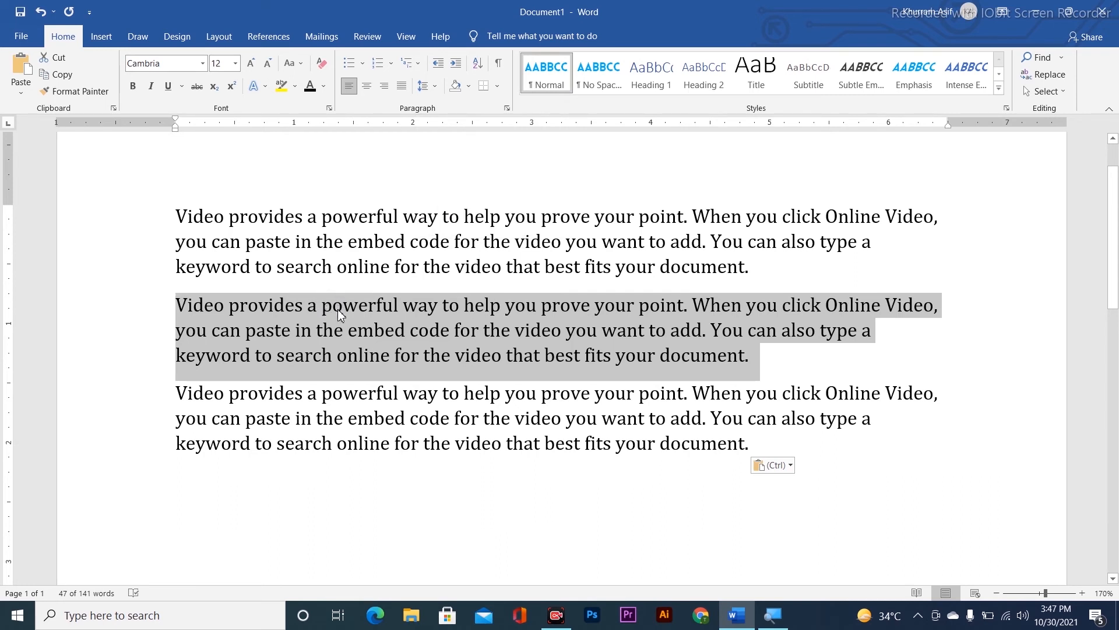
pyautogui.click(424, 87)
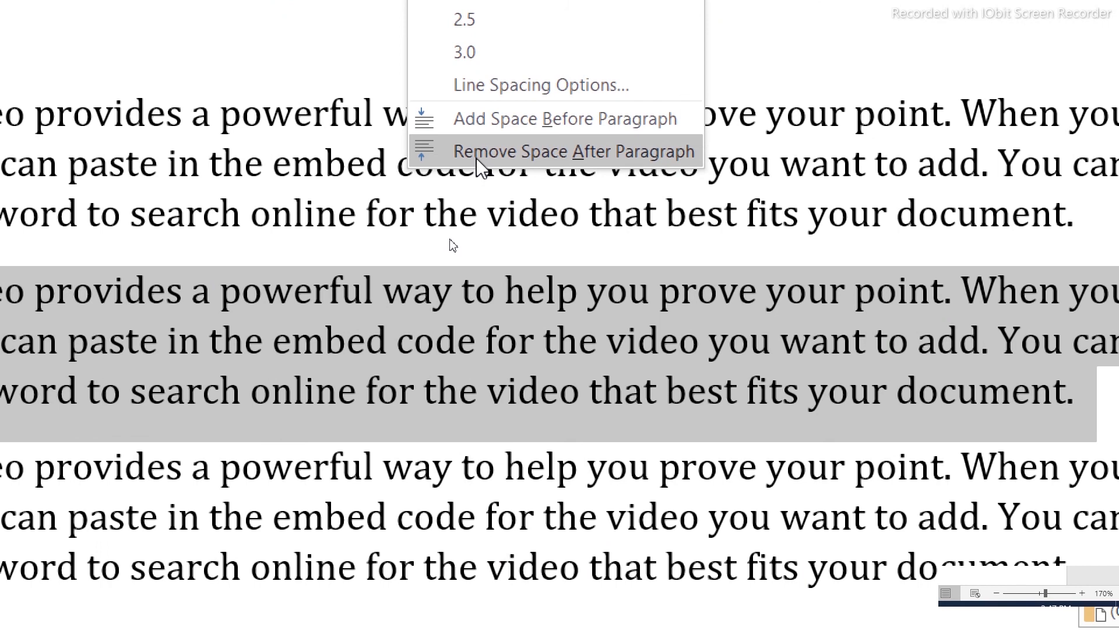
pyautogui.click(478, 152)
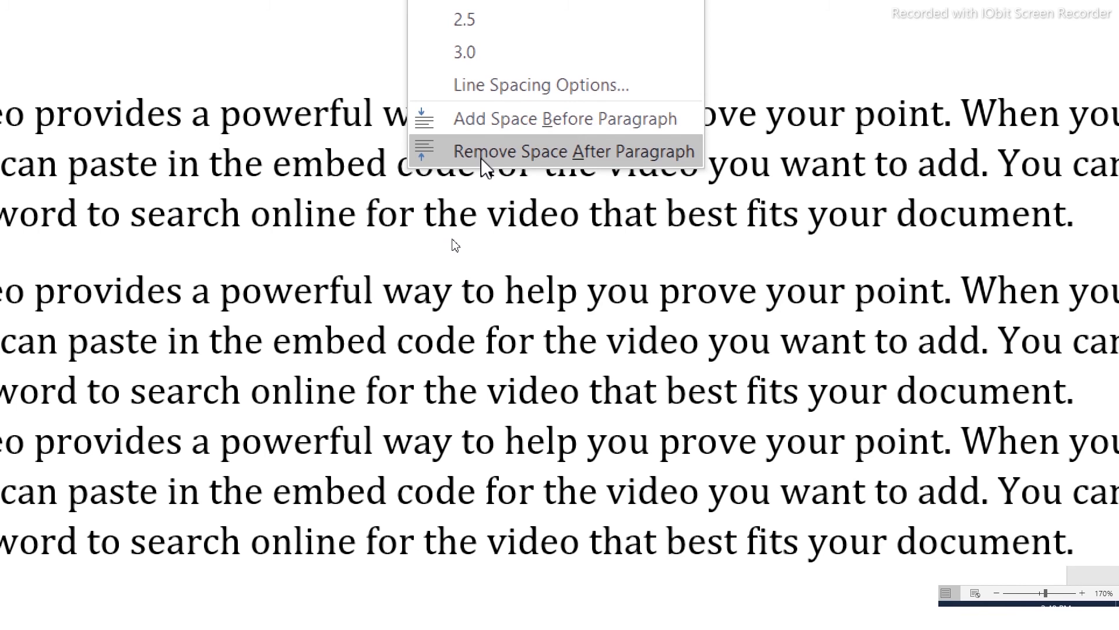
pyautogui.click(482, 153)
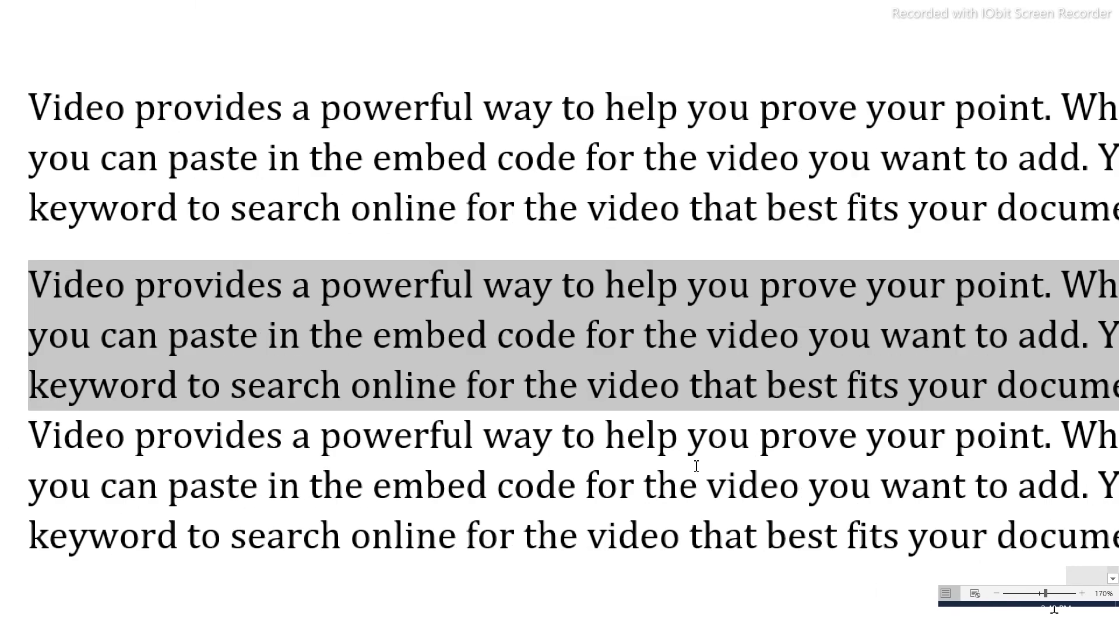
pyautogui.click(639, 441)
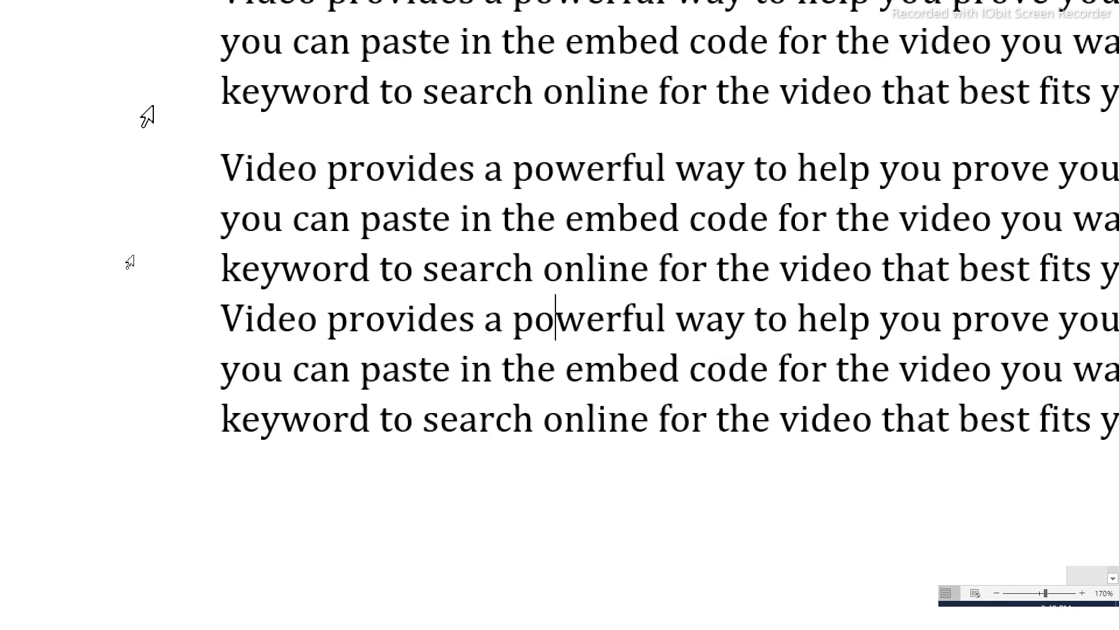
# - Remove the space after the first paragraph
pyautogui.moveTo(219, 59); pyautogui.dragTo(373, 175)
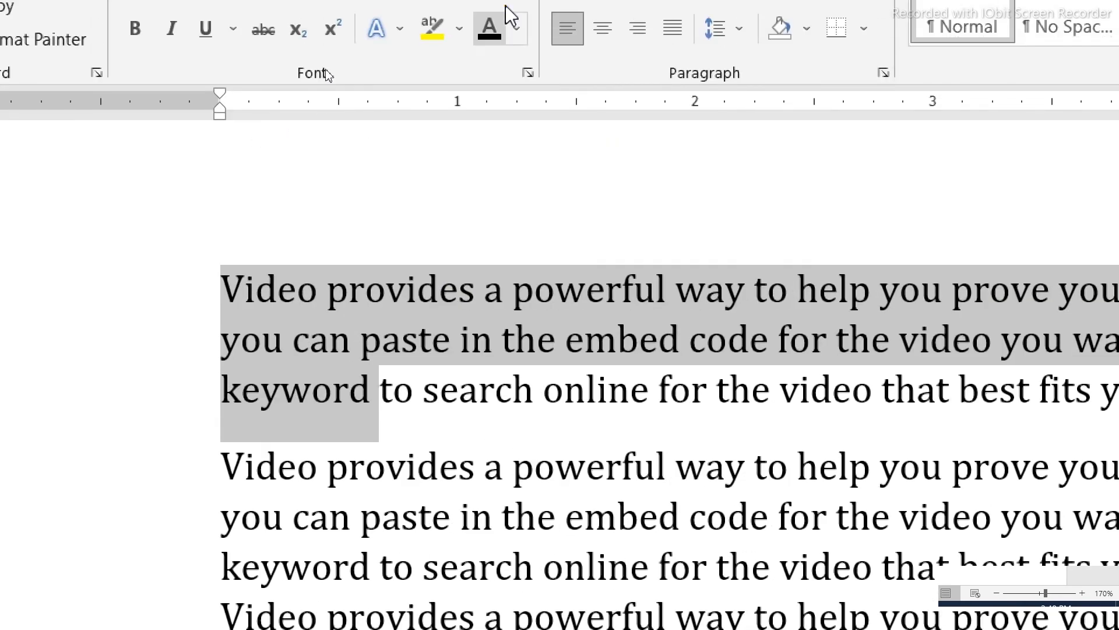
pyautogui.click(739, 28)
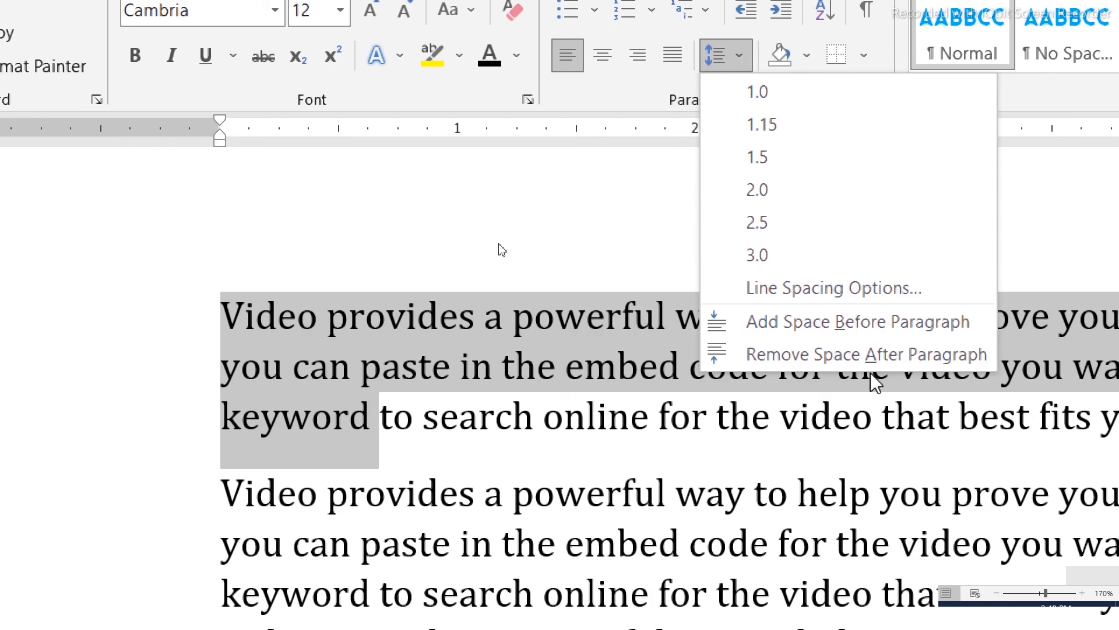
pyautogui.click(868, 355)
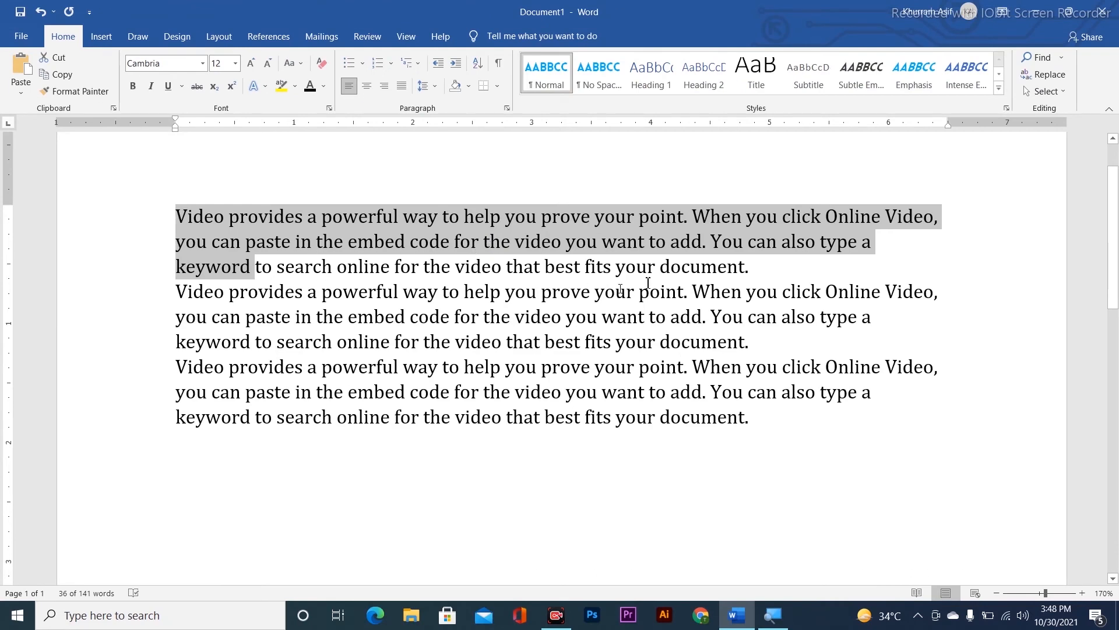
# - Add space both before and after the second paragraph
pyautogui.tripleClick(781, 263)
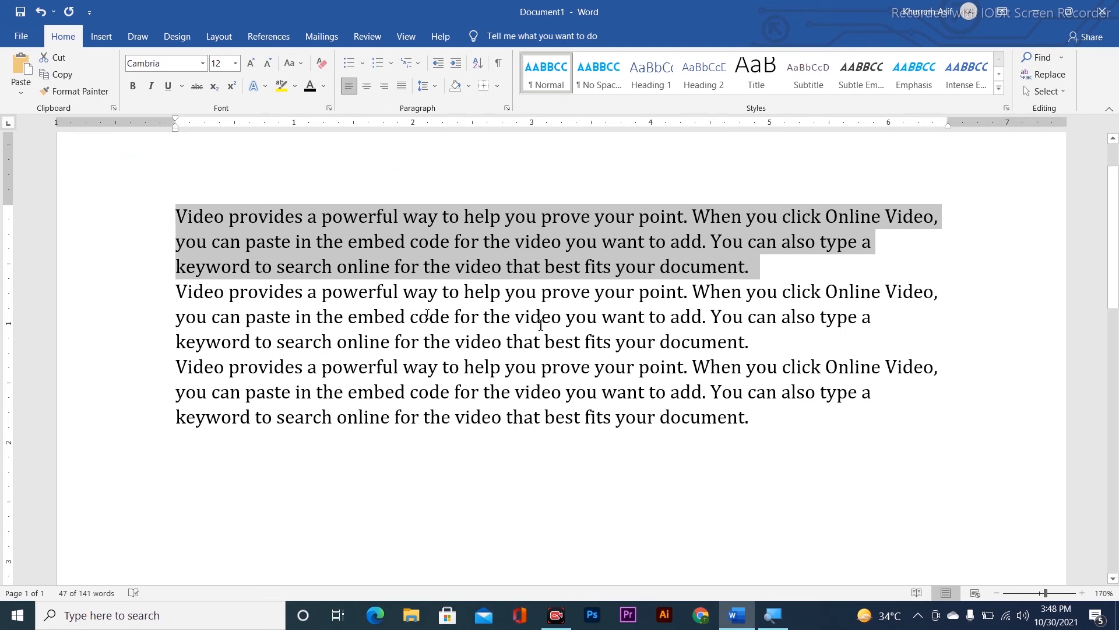
pyautogui.moveTo(778, 341); pyautogui.dragTo(70, 287)
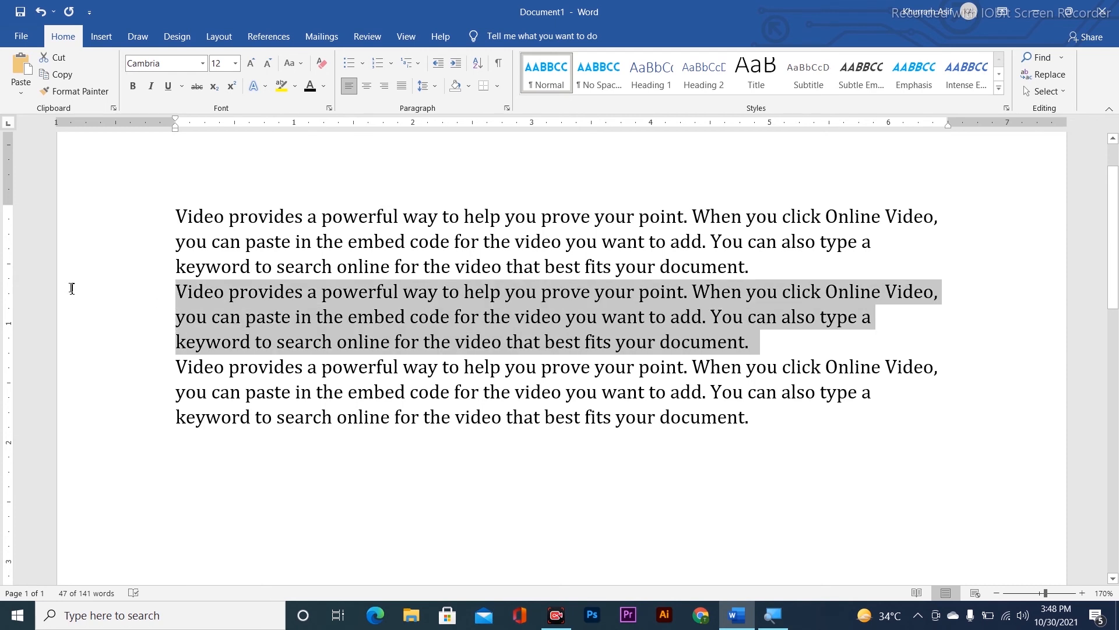
pyautogui.click(435, 88)
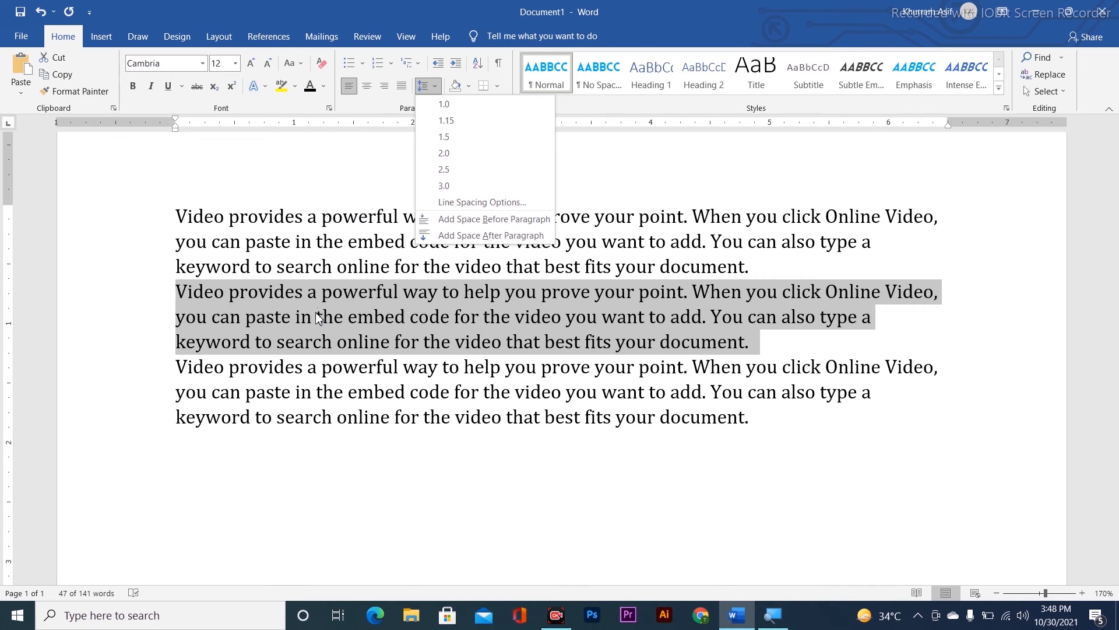
pyautogui.click(442, 220)
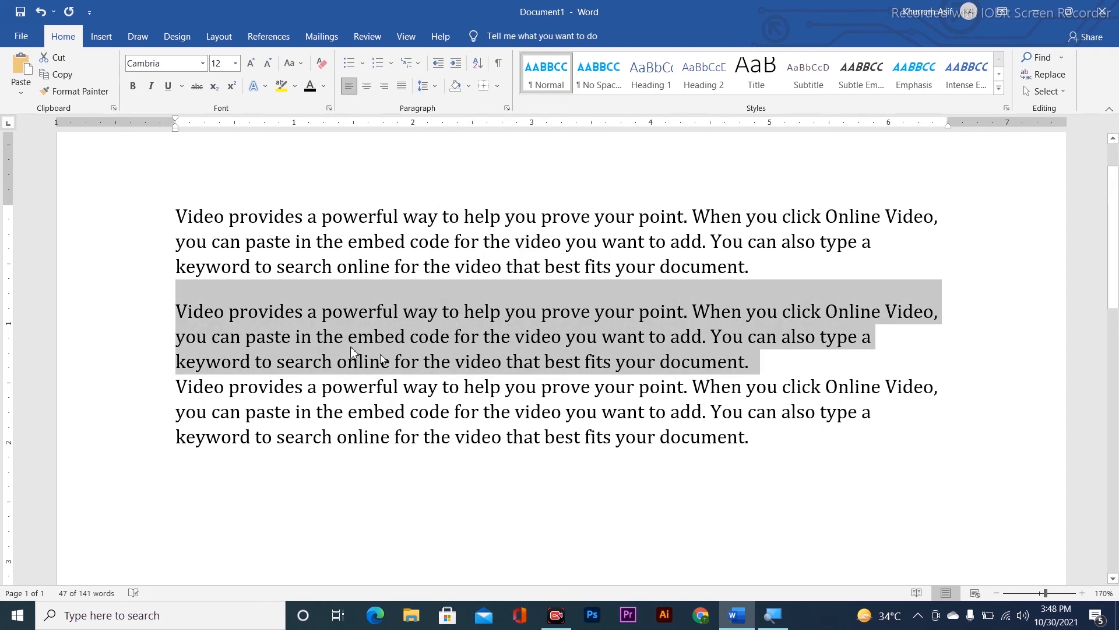
pyautogui.click(424, 86)
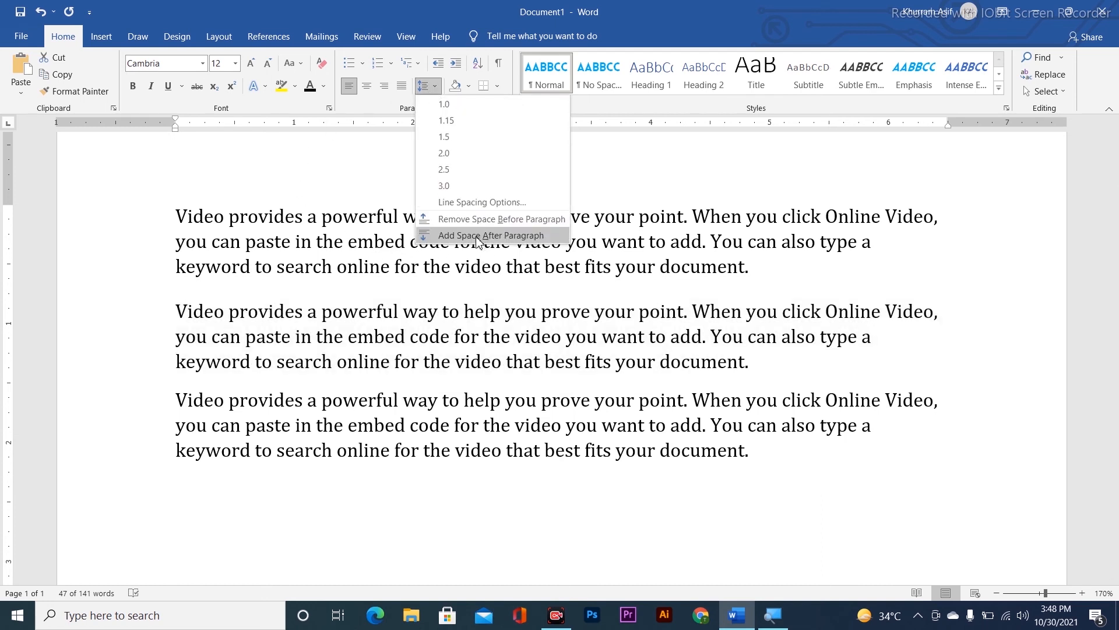
pyautogui.click(478, 237)
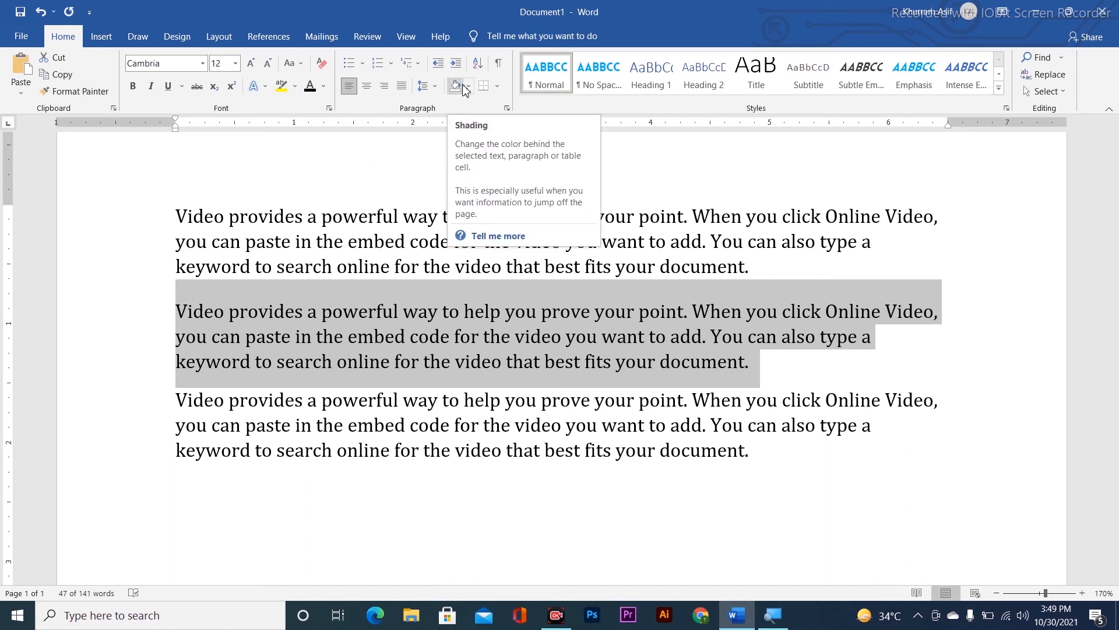
# - Preview the Blue-Gray, Text 2 shading colour on the first paragraph
pyautogui.click(178, 204)
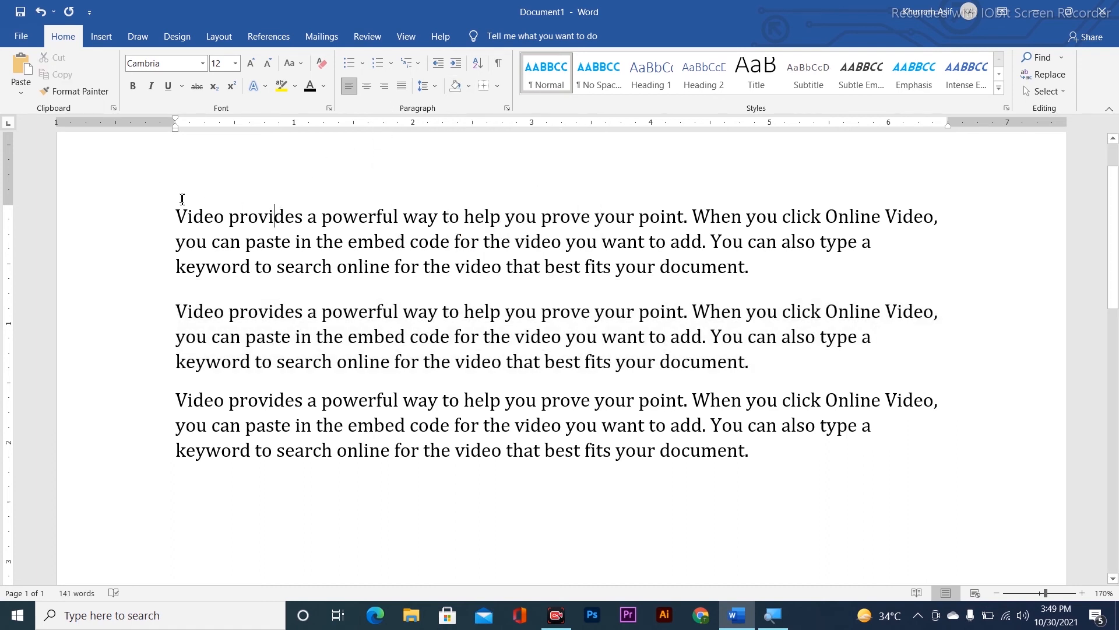
pyautogui.moveTo(213, 207); pyautogui.dragTo(807, 268)
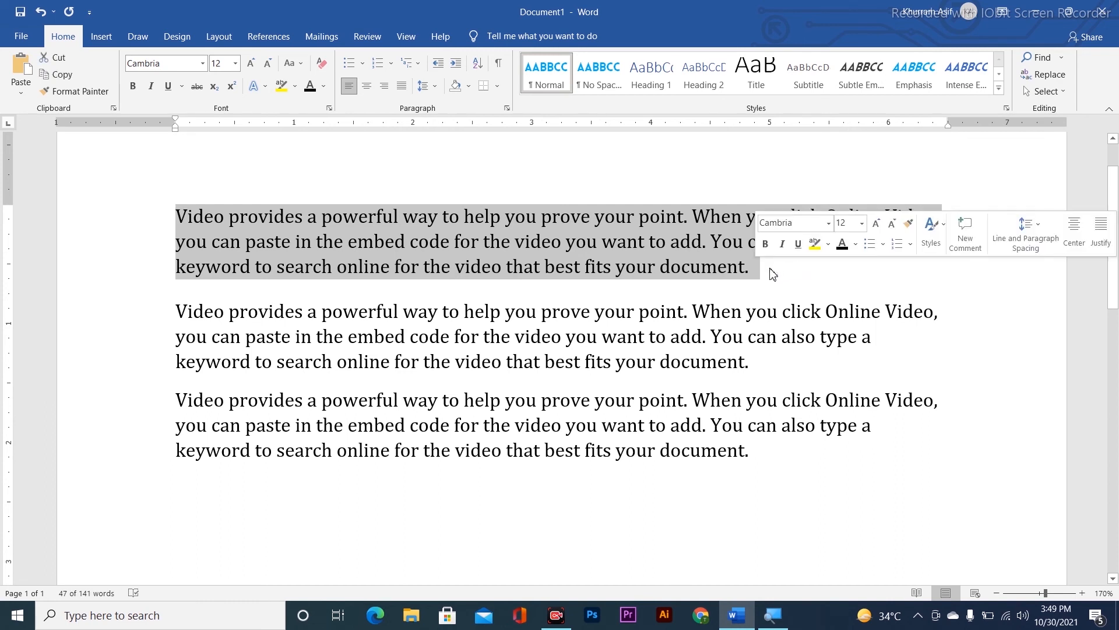
pyautogui.click(470, 86)
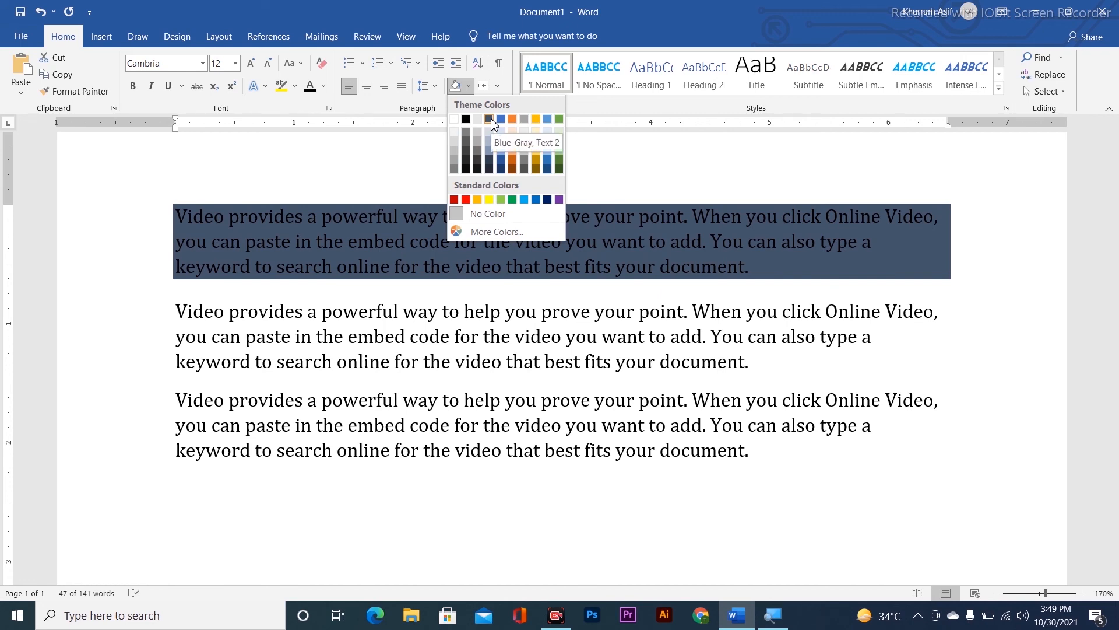
pyautogui.press('Escape')
# - Justify all three paragraphs and look through the available border options
pyautogui.moveTo(788, 453); pyautogui.dragTo(170, 217)
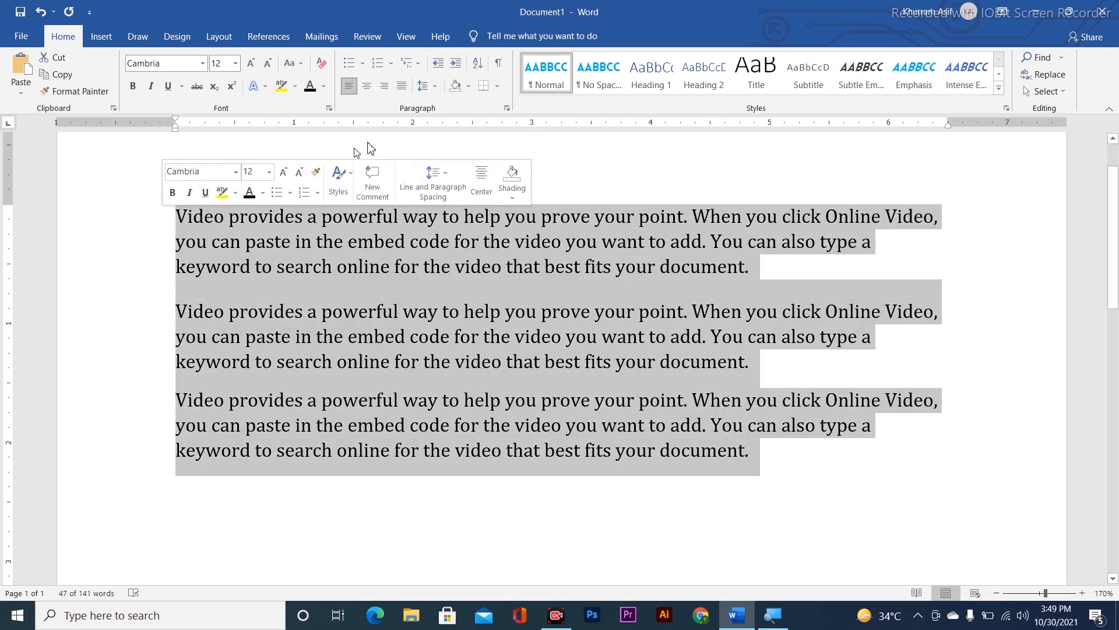
pyautogui.click(400, 86)
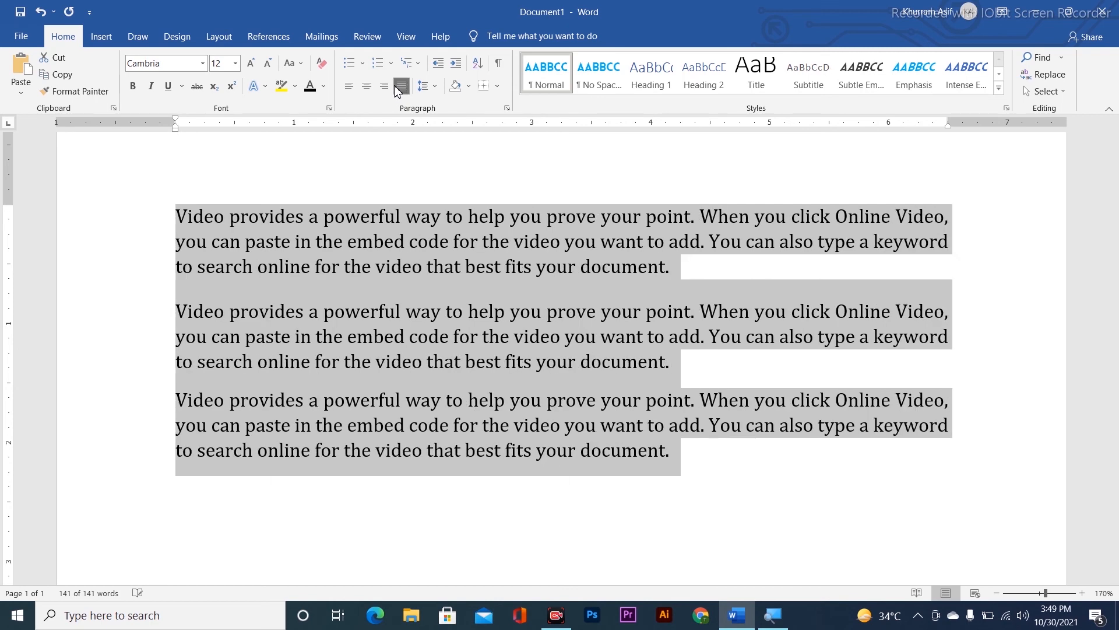
pyautogui.click(498, 86)
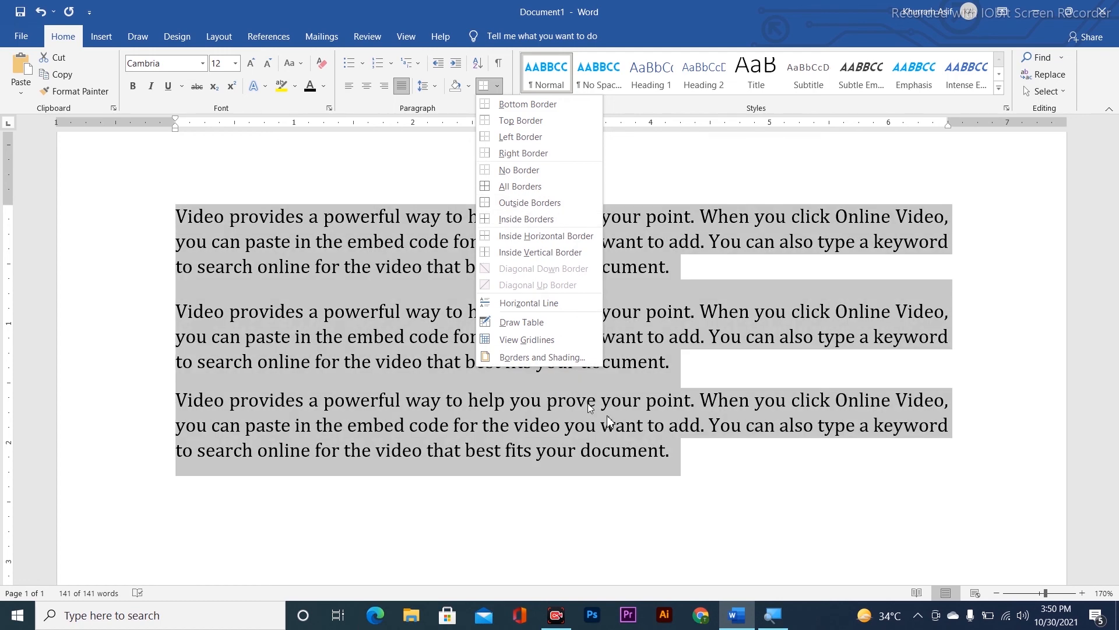
pyautogui.press('Escape')
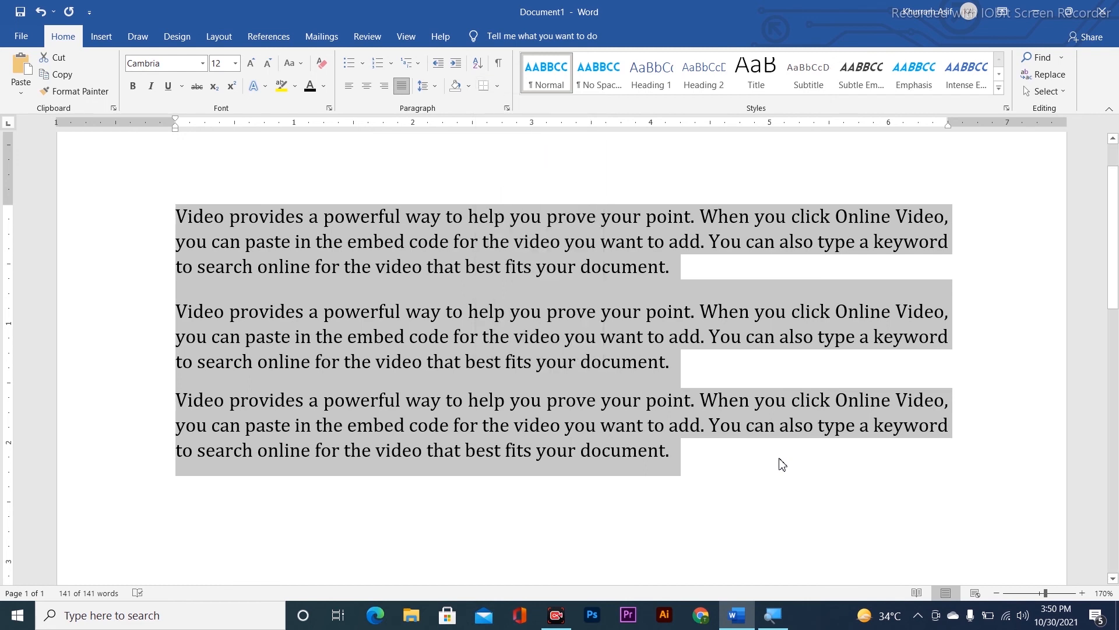